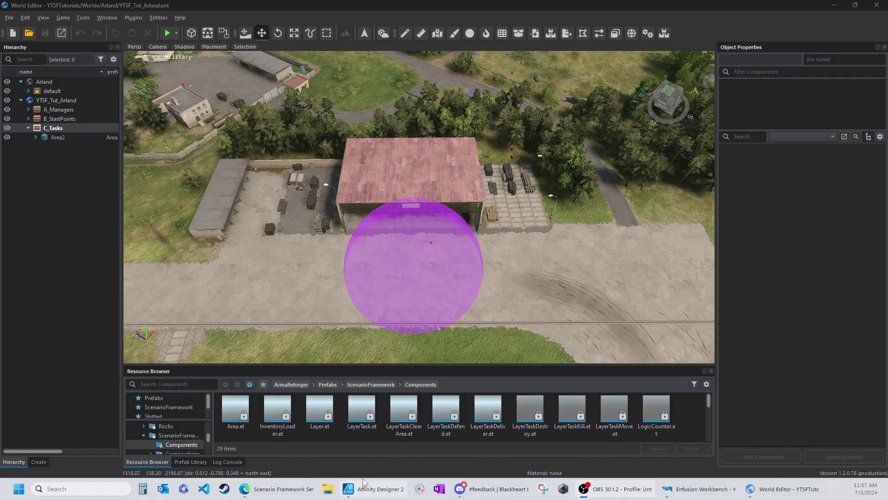
Step: Switch to the browser and review the Add a Random Destroy Task section of the Scenario Framework Setup Tutorial
{"action": "mouse_move", "coordinate": [464, 484]}
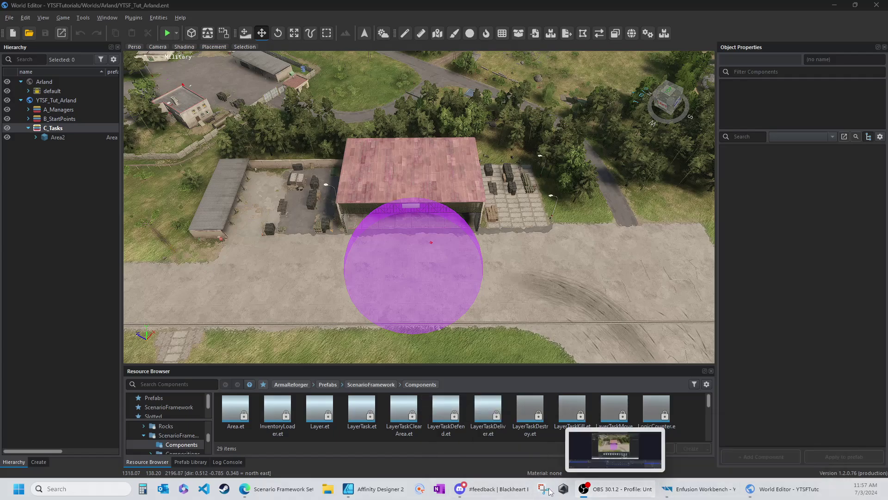
{"action": "left_click", "coordinate": [261, 489]}
{"action": "scroll", "coordinate": [217, 196], "scroll_direction": "up", "scroll_amount": 4}
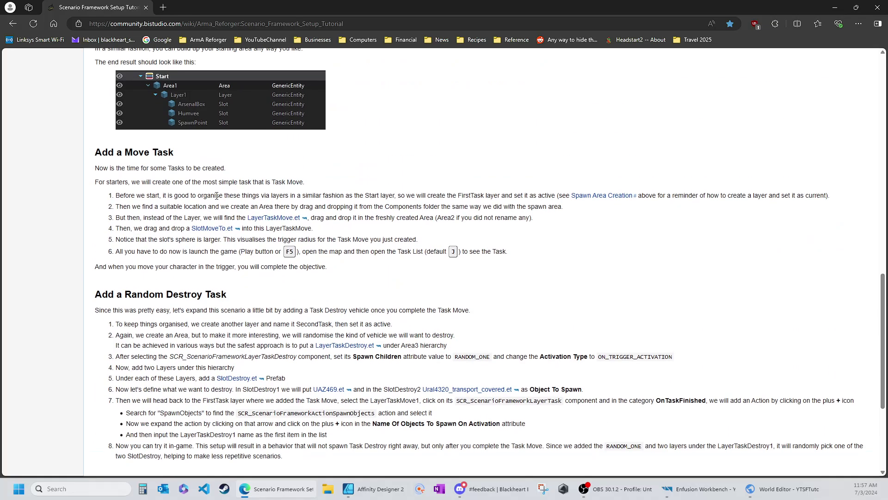
{"action": "scroll", "coordinate": [247, 246], "scroll_direction": "down", "scroll_amount": 3}
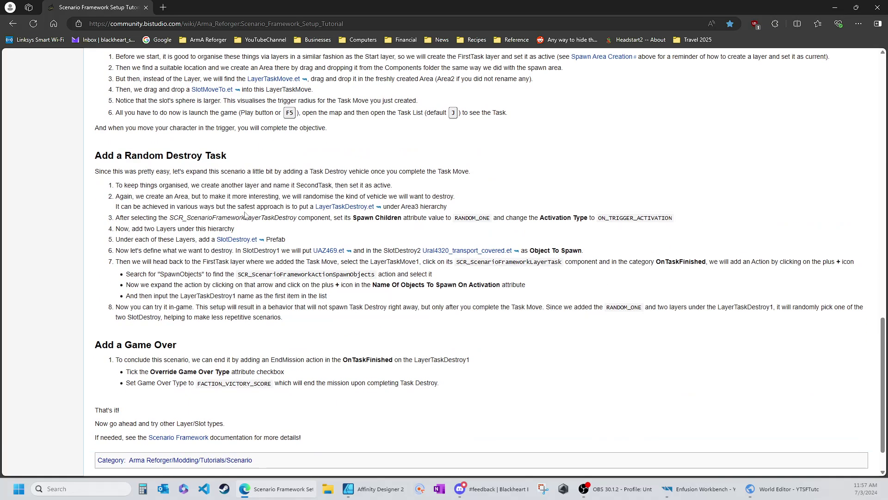
{"action": "scroll", "coordinate": [254, 155], "scroll_direction": "down", "scroll_amount": 1}
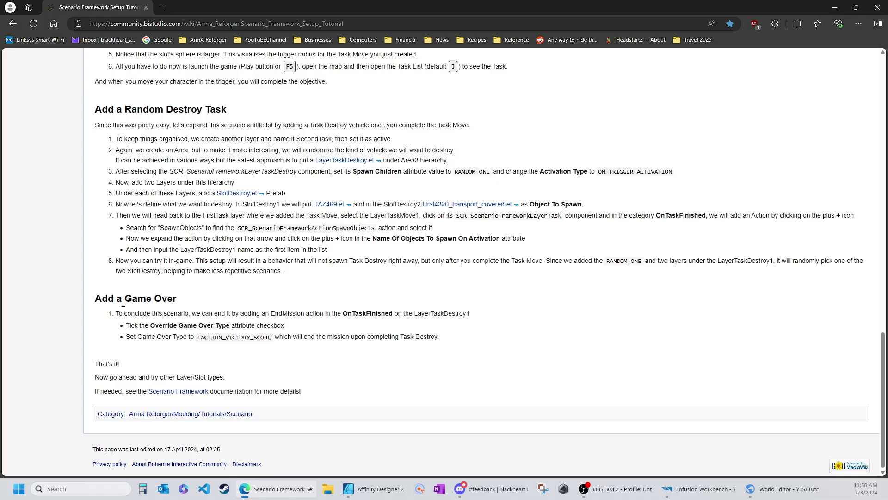
{"action": "left_click", "coordinate": [835, 9]}
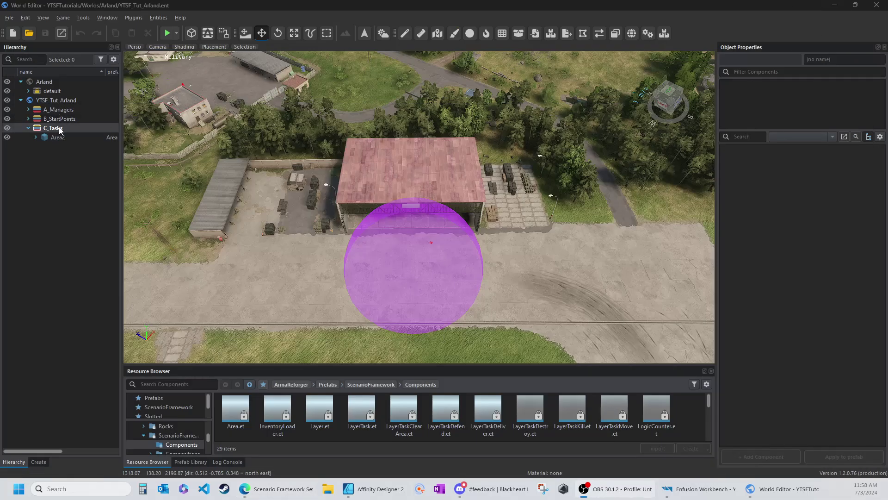
Step: Create a new layer named D_DestroyTask in the YTSF_Tut_Arland world
{"action": "left_click", "coordinate": [28, 127]}
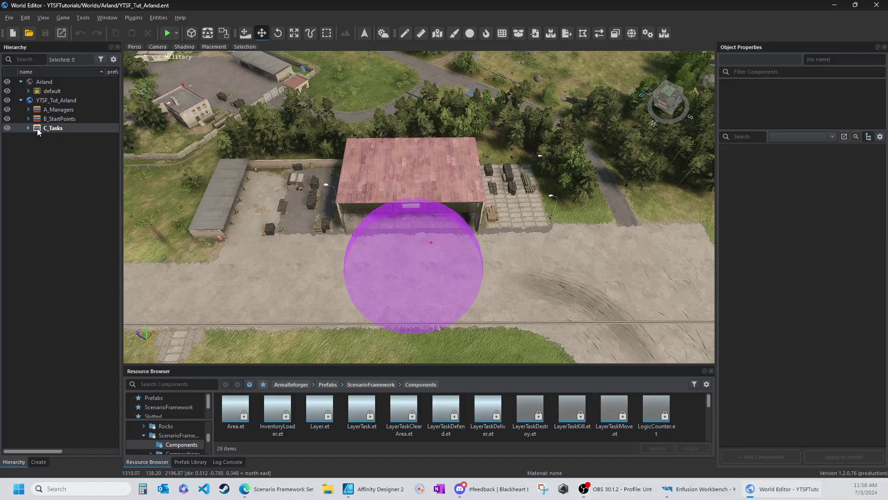
{"action": "right_click", "coordinate": [48, 99]}
{"action": "left_click", "coordinate": [62, 115]}
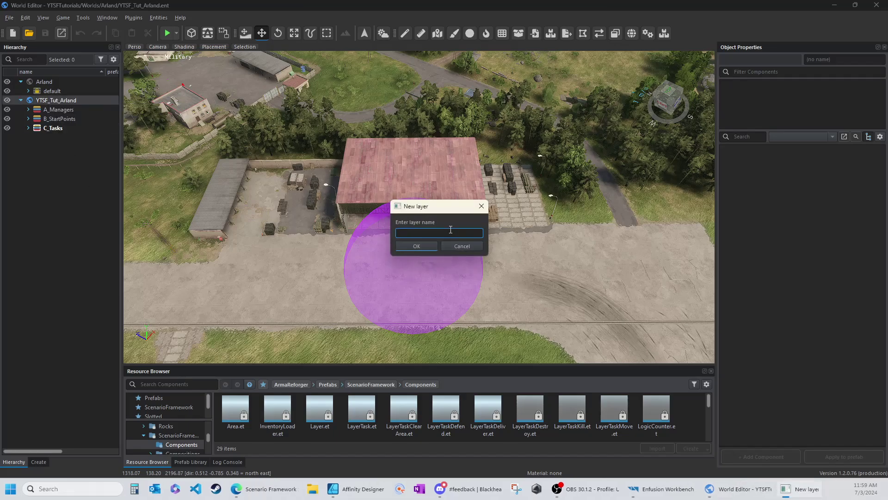
{"action": "type", "text": "D_DestroyTask"}
{"action": "key", "text": "Return"}
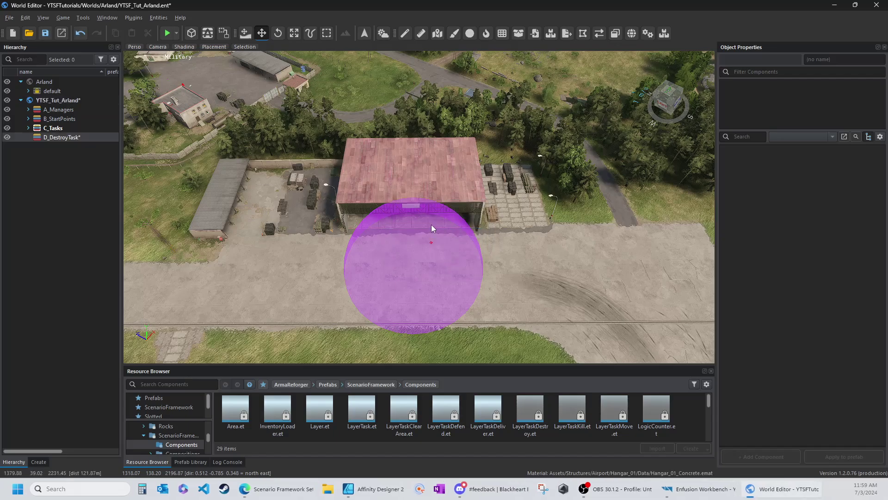
Step: Rename the C_Tasks layer as C_MoveTask
{"action": "right_click", "coordinate": [46, 129]}
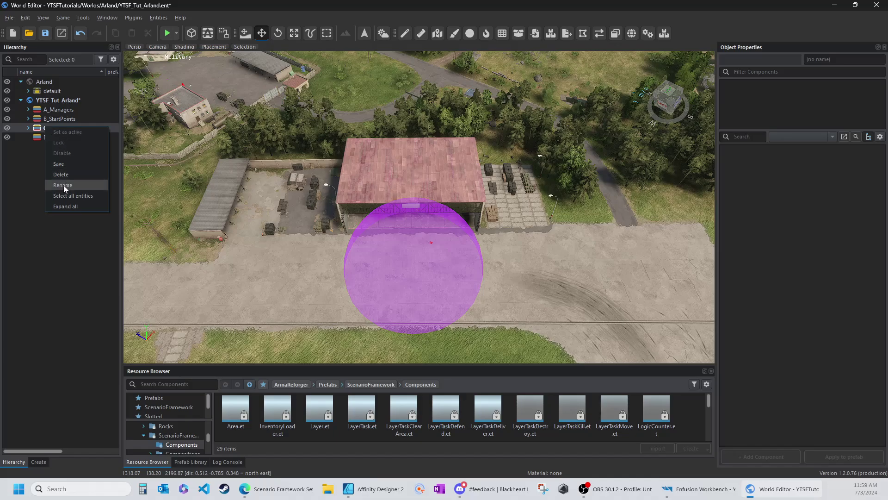
{"action": "left_click", "coordinate": [63, 185]}
{"action": "left_click", "coordinate": [426, 233]}
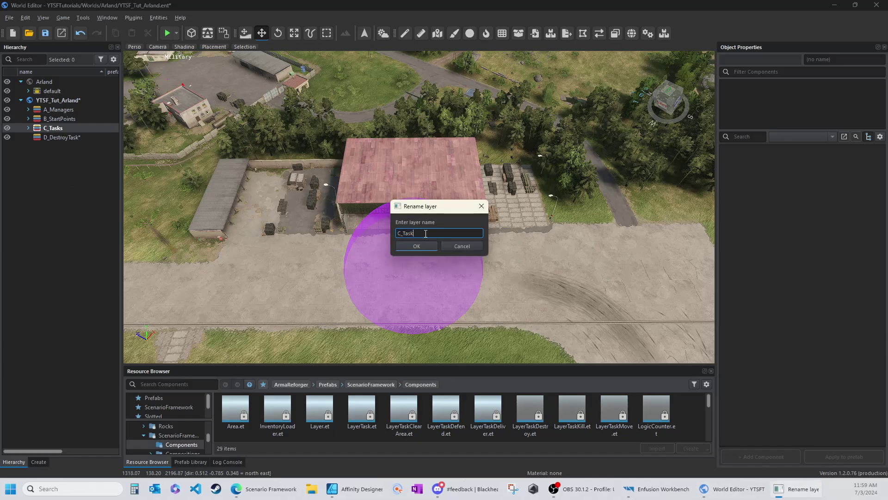
{"action": "key", "text": "BackSpace"}
{"action": "key", "text": "BackSpace"}
{"action": "key", "text": "BackSpace"}
{"action": "key", "text": "BackSpace"}
{"action": "type", "text": "MoveTask"}
{"action": "key", "text": "Return"}
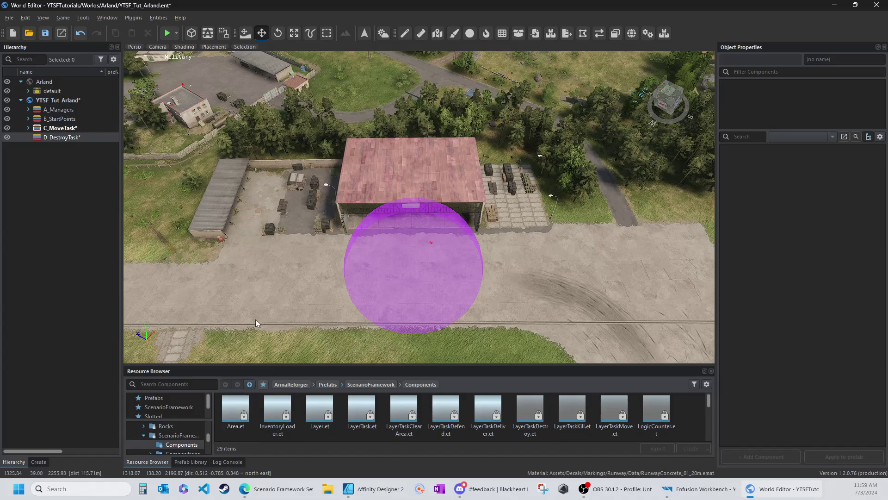
Step: Place an Area prefab in the open field near the long red-roofed shed and move it into the D_DestroyTask layer
{"action": "key", "text": "w"}
{"action": "mouse_move", "coordinate": [249, 311]}
{"action": "right_mouse_down"}
{"action": "mouse_move", "coordinate": [324, 259]}
{"action": "mouse_move", "coordinate": [370, 259]}
{"action": "mouse_move", "coordinate": [379, 278]}
{"action": "mouse_move", "coordinate": [412, 296]}
{"action": "mouse_move", "coordinate": [248, 315]}
{"action": "right_mouse_up"}
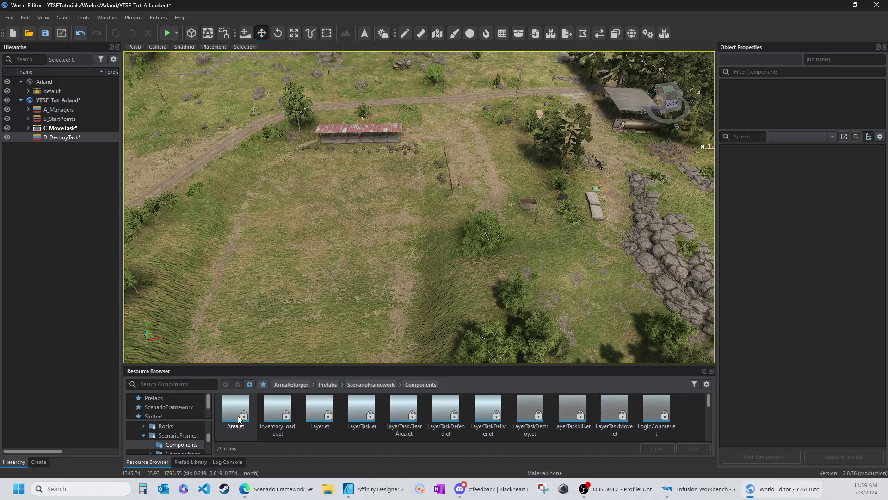
{"action": "left_click_drag", "start_coordinate": [238, 415], "coordinate": [340, 197]}
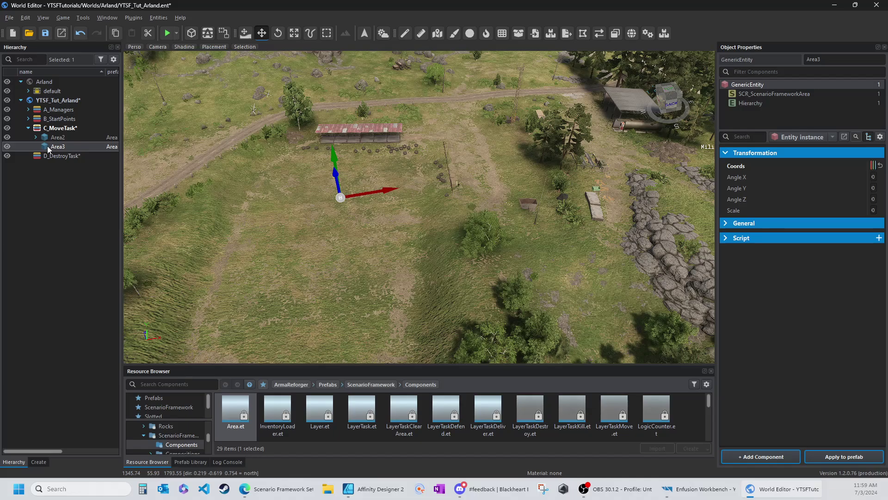
{"action": "left_click_drag", "start_coordinate": [47, 146], "coordinate": [61, 156]}
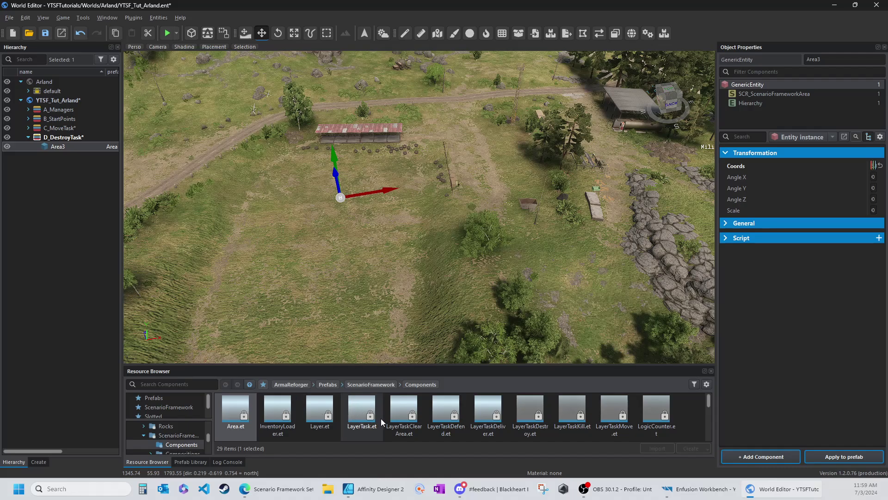
Step: Add a LayerTaskDestroy prefab under Area3 and nest a SlotDestroy prefab inside it
{"action": "left_click", "coordinate": [532, 411]}
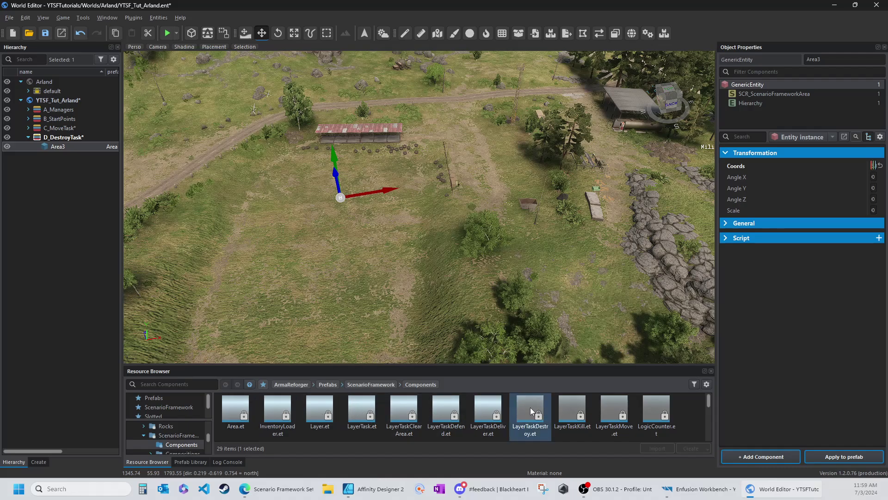
{"action": "left_click_drag", "start_coordinate": [530, 409], "coordinate": [55, 147]}
{"action": "scroll", "coordinate": [351, 421], "scroll_direction": "down", "scroll_amount": 3}
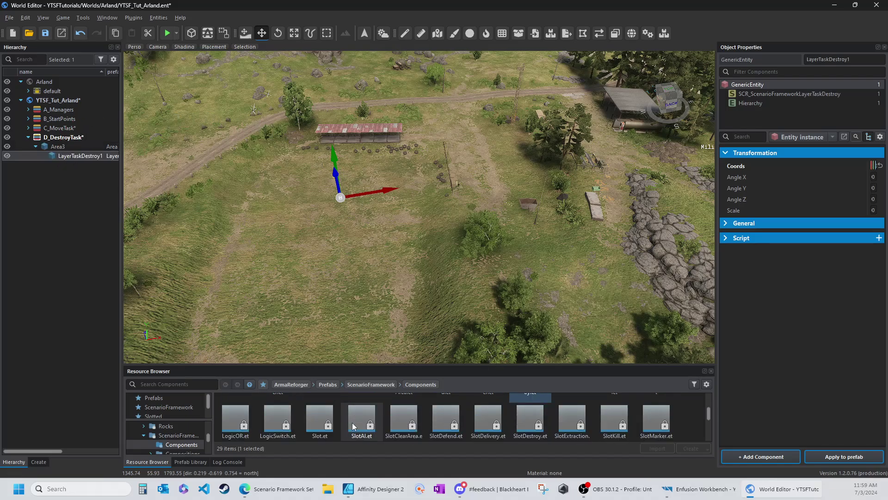
{"action": "left_click", "coordinate": [529, 409]}
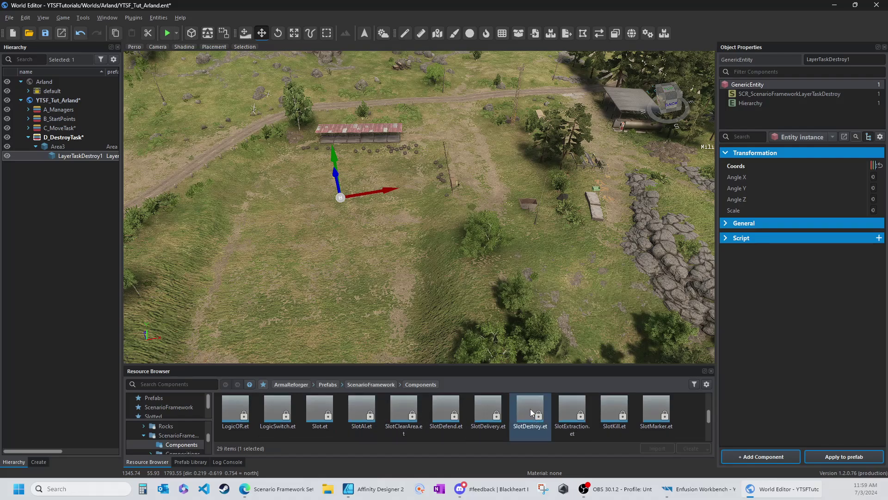
{"action": "left_click_drag", "start_coordinate": [526, 404], "coordinate": [74, 157]}
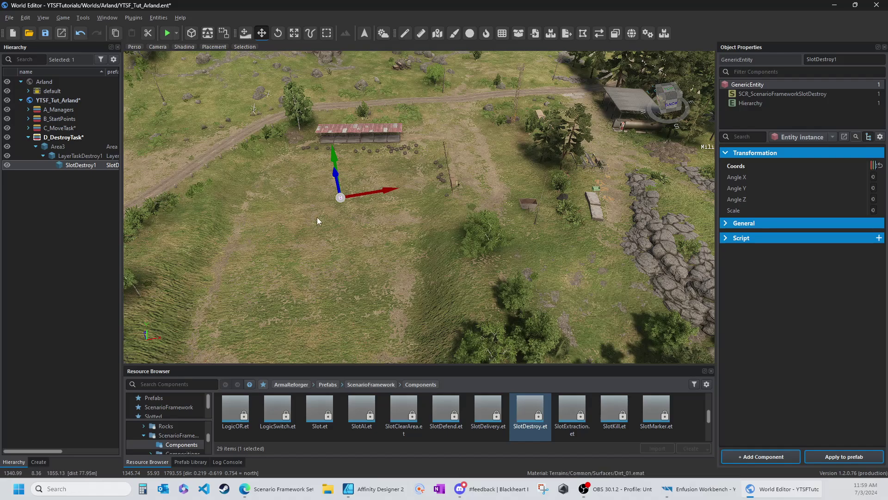
Step: Examine the Task Title and Task Description settings in the SCR_ScenarioFrameworkLayerTaskDestroy component of LayerTaskDestroy1
{"action": "left_click", "coordinate": [64, 156]}
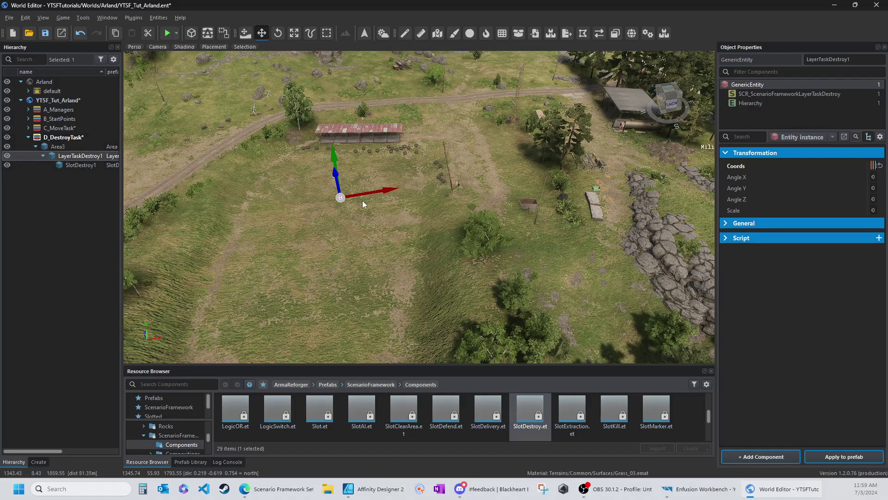
{"action": "left_click", "coordinate": [755, 93]}
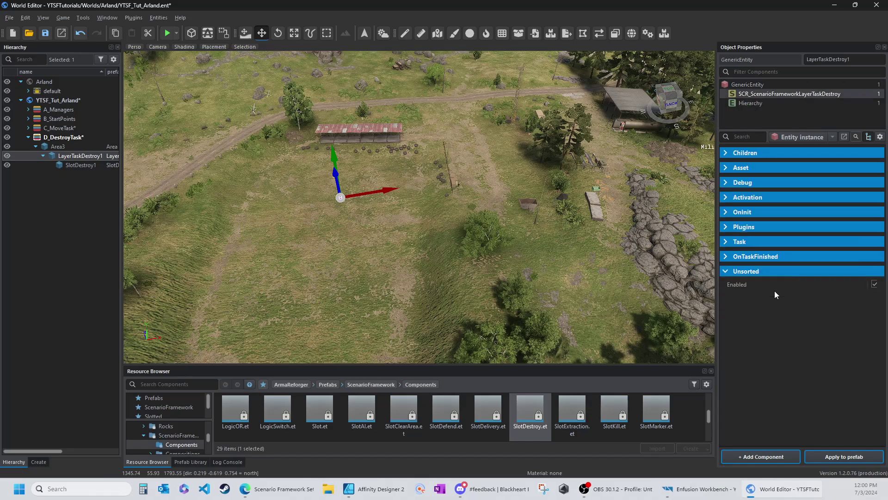
{"action": "left_click", "coordinate": [728, 244]}
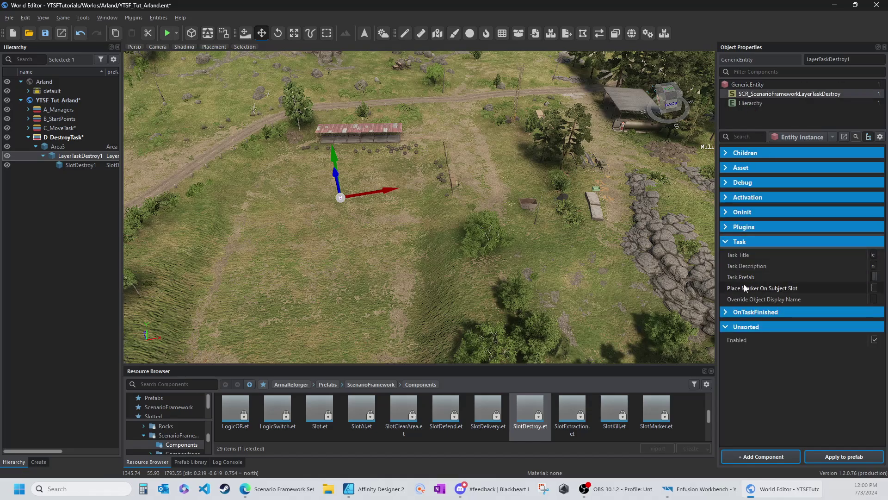
{"action": "left_click_drag", "start_coordinate": [717, 285], "coordinate": [525, 284]}
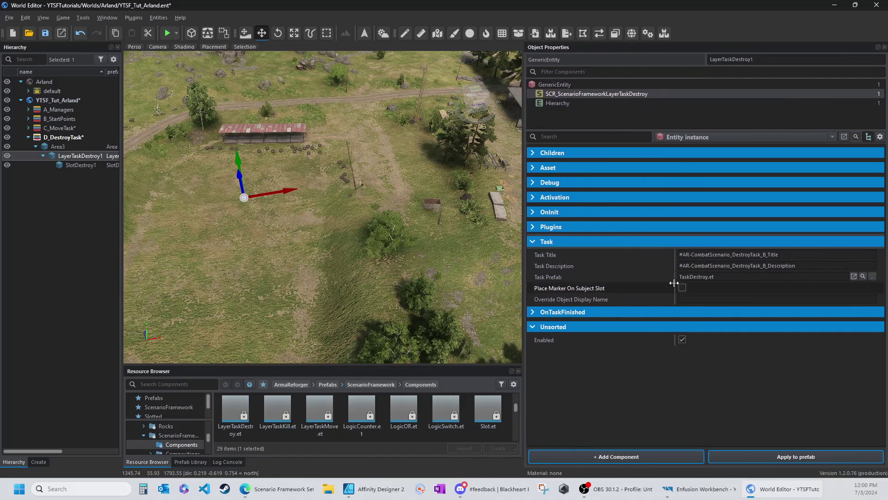
{"action": "left_click_drag", "start_coordinate": [674, 284], "coordinate": [627, 284]}
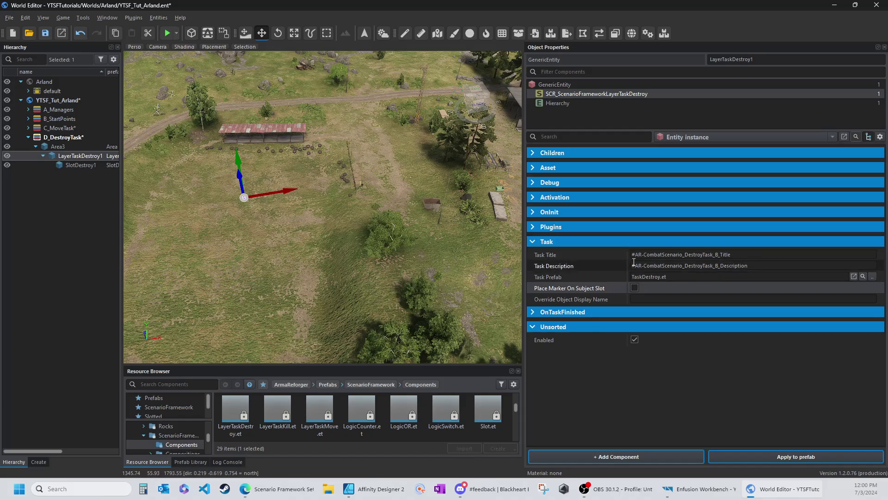
{"action": "left_click_drag", "start_coordinate": [735, 254], "coordinate": [625, 252]}
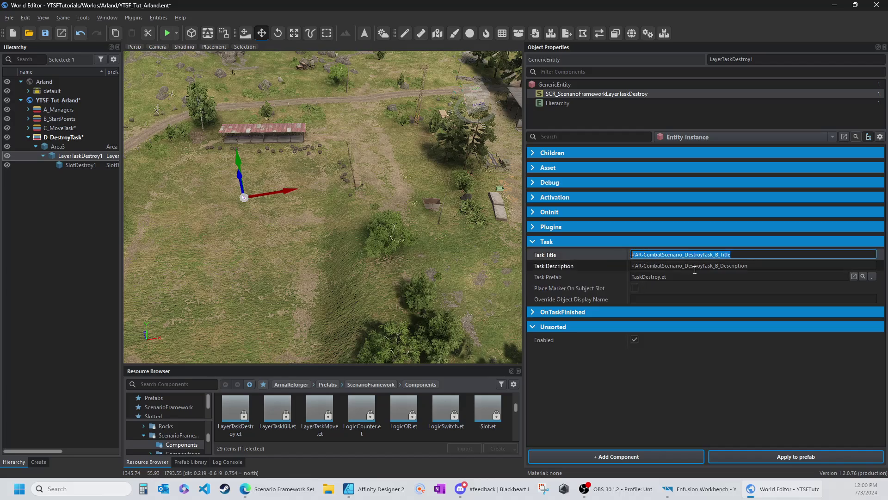
{"action": "left_click_drag", "start_coordinate": [750, 265], "coordinate": [625, 265]}
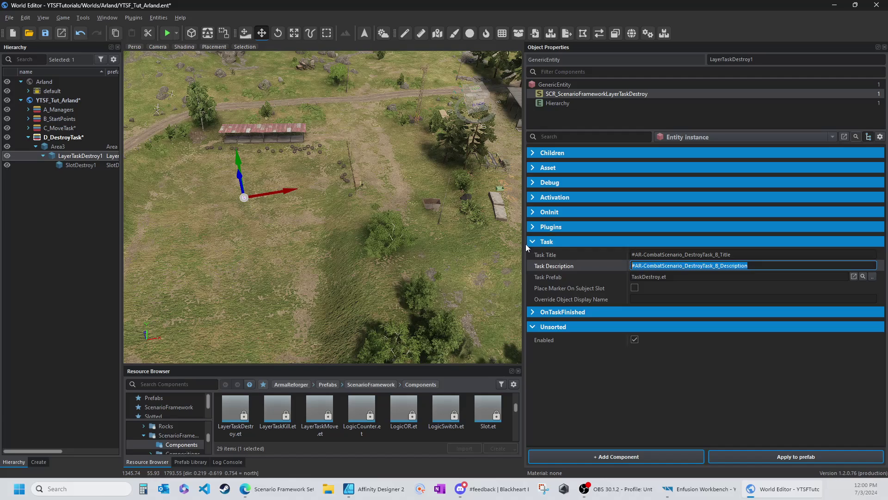
{"action": "left_click_drag", "start_coordinate": [524, 244], "coordinate": [625, 248]}
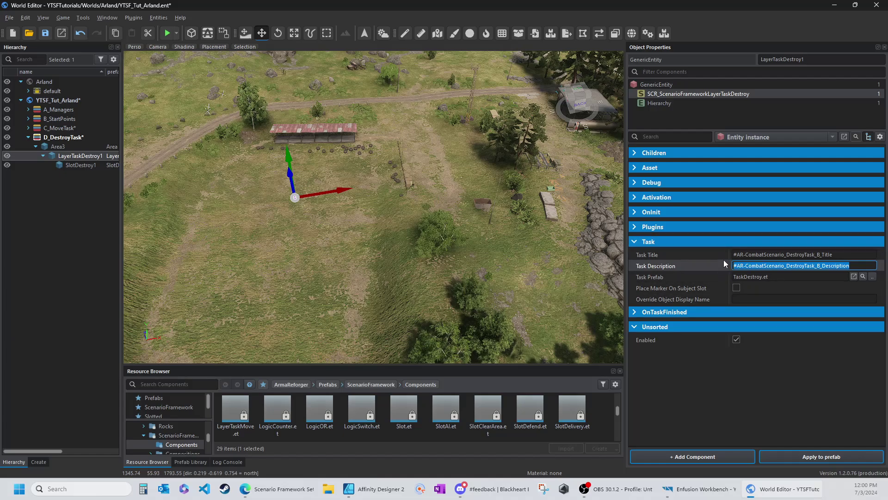
Step: Try the Place Marker On Subject Slot option for LayerTaskDestroy1 and turn it back off
{"action": "left_click", "coordinate": [737, 288]}
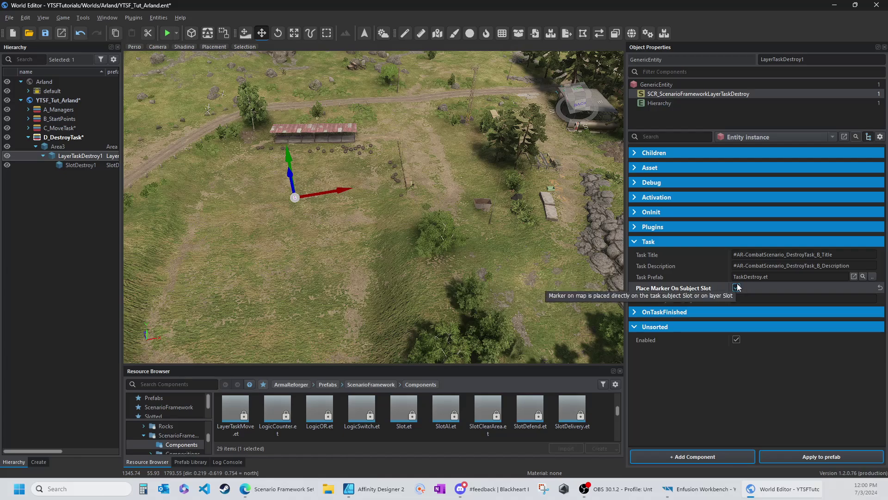
{"action": "left_click", "coordinate": [736, 288]}
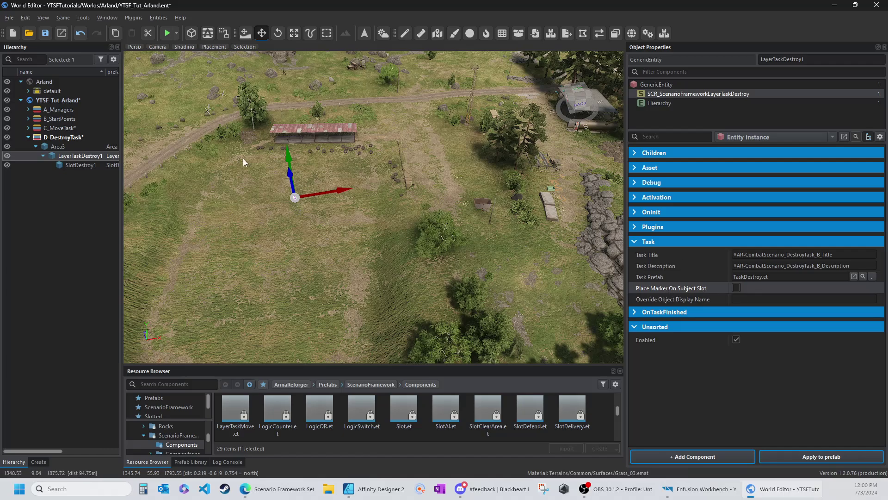
{"action": "left_click", "coordinate": [68, 168]}
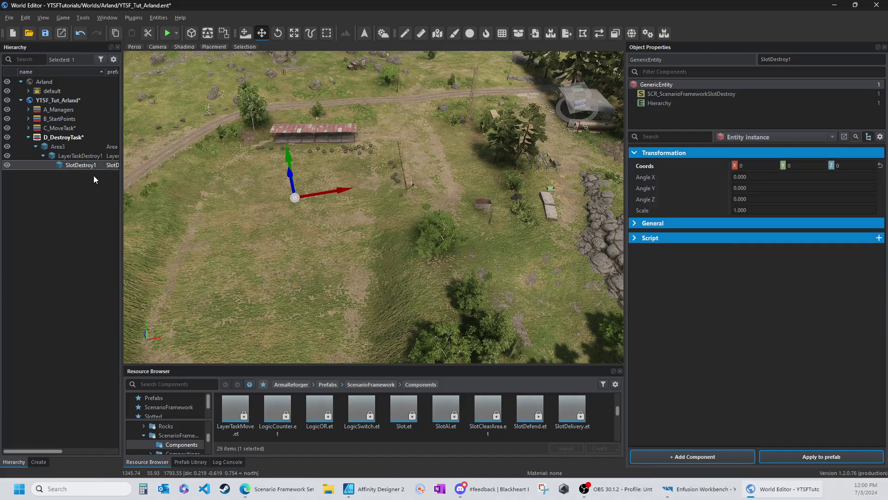
{"action": "left_click", "coordinate": [85, 156]}
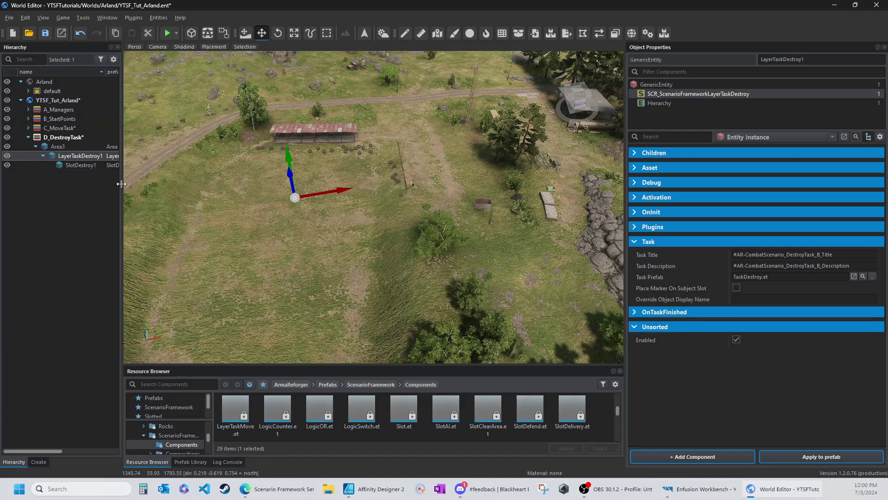
Step: Widen the hierarchy and property views, and add two Layer prefabs from the ScenarioFramework Components folder under LayerTaskDestroy1
{"action": "left_click_drag", "start_coordinate": [122, 180], "coordinate": [185, 179]}
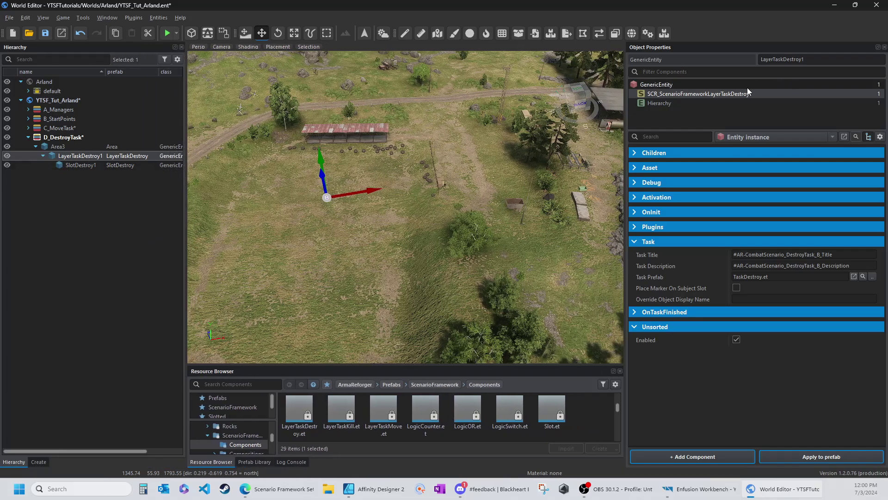
{"action": "left_click_drag", "start_coordinate": [627, 133], "coordinate": [452, 133]}
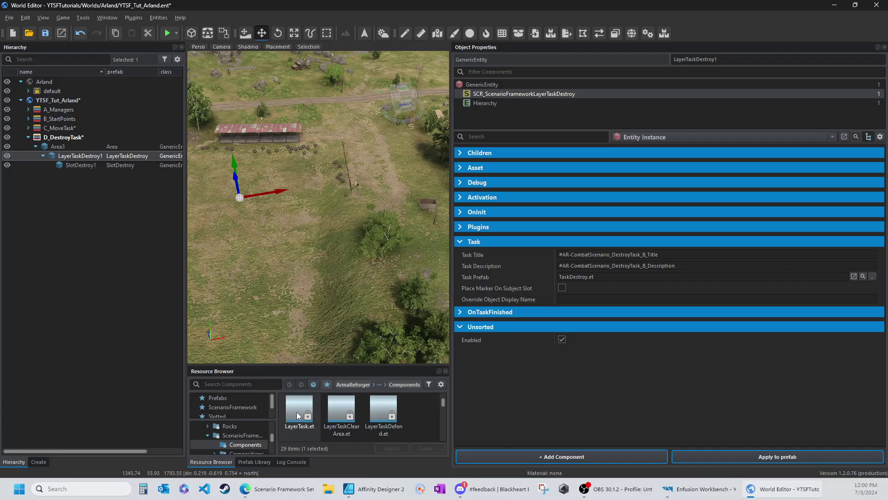
{"action": "left_click", "coordinate": [243, 410]}
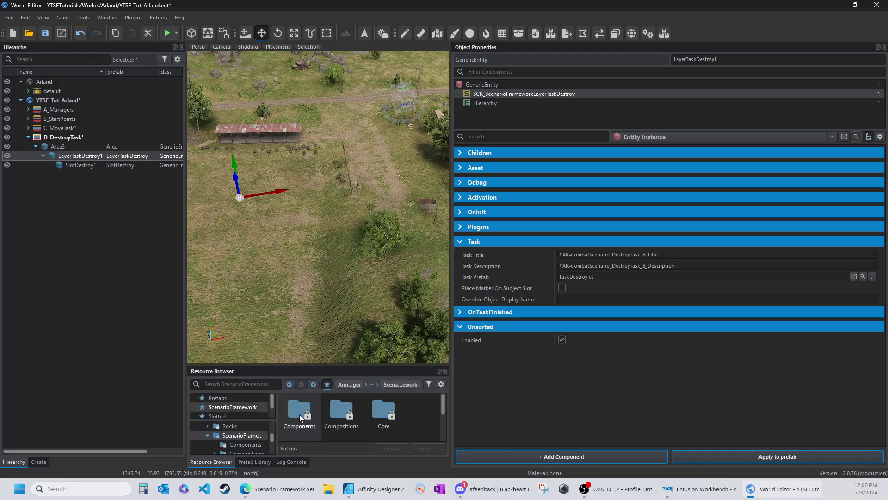
{"action": "double_click", "coordinate": [299, 410]}
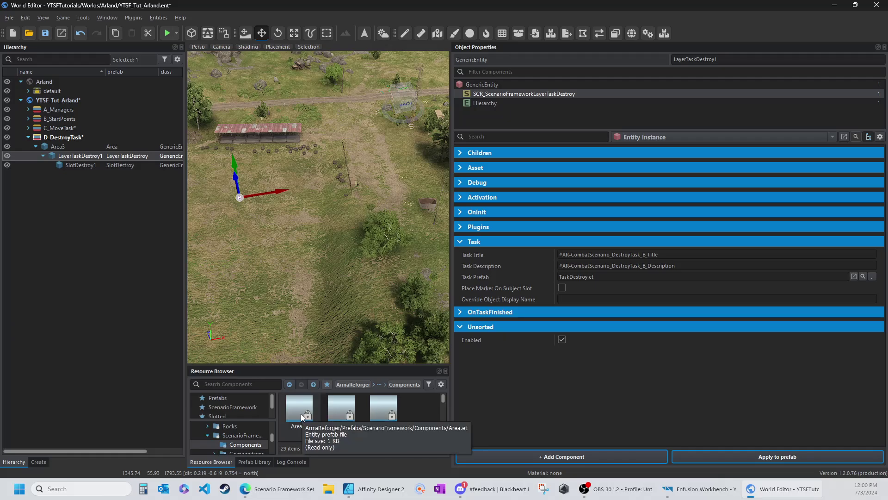
{"action": "left_click_drag", "start_coordinate": [302, 416], "coordinate": [91, 161]}
{"action": "left_click_drag", "start_coordinate": [345, 339], "coordinate": [87, 176]}
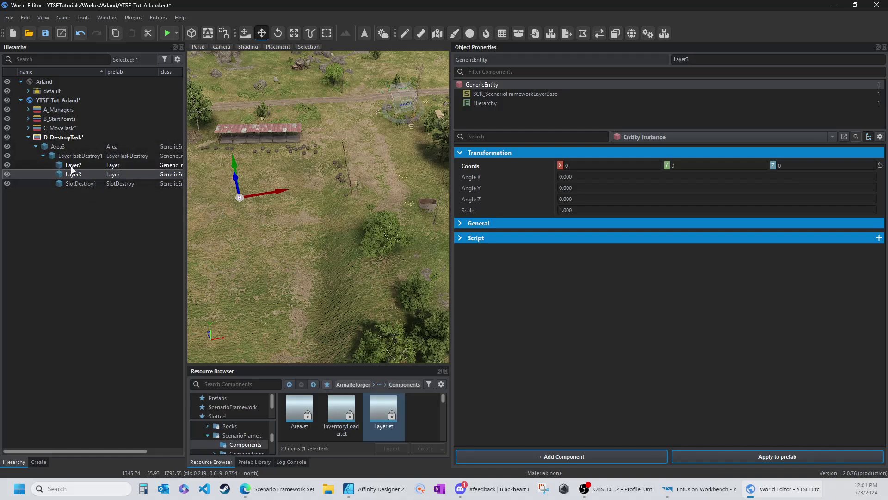
Step: Delete the Layer2 and Layer3 entities under LayerTaskDestroy1
{"action": "left_click", "coordinate": [72, 167]}
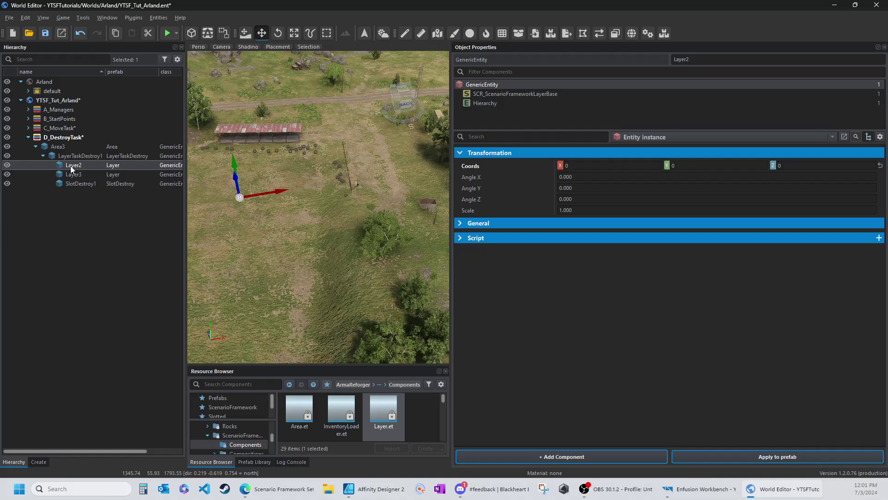
{"action": "key", "text": "Delete"}
{"action": "left_click", "coordinate": [72, 166]}
{"action": "key", "text": "Delete"}
Step: Set SlotDestroy1's Object To Spawn to UAZ469.et from the ArmaReforger Prefabs/Vehicles/Wheeled/UAZ469 folder
{"action": "left_click", "coordinate": [75, 164]}
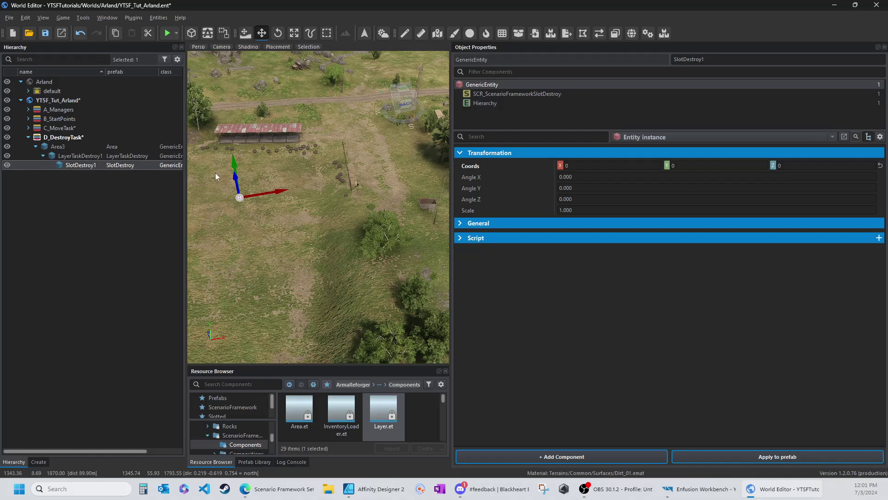
{"action": "left_click", "coordinate": [515, 94]}
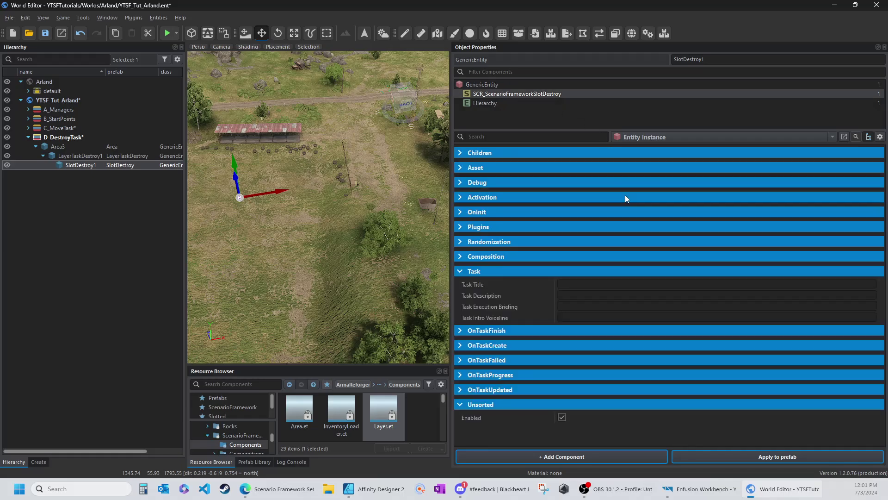
{"action": "left_click", "coordinate": [475, 168]}
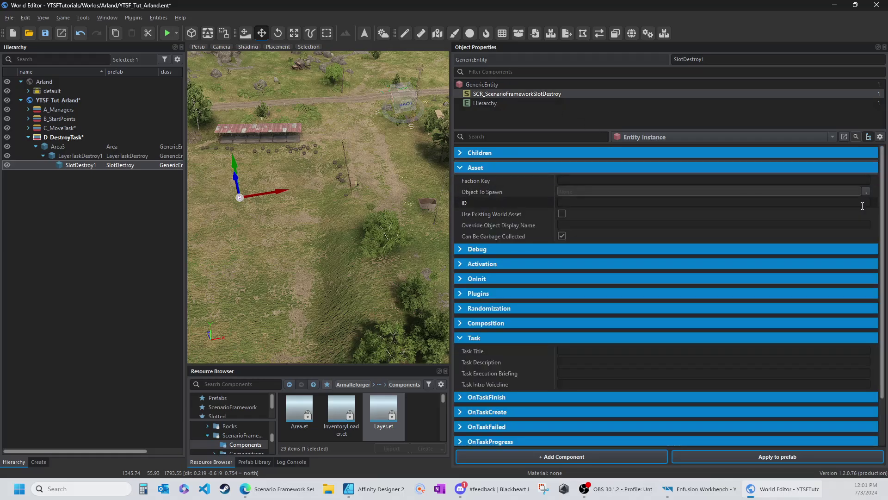
{"action": "left_click", "coordinate": [865, 191]}
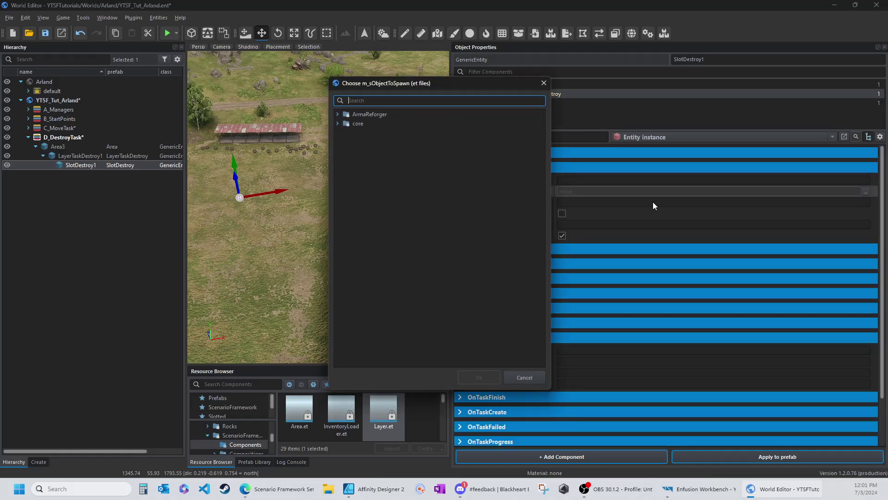
{"action": "left_click", "coordinate": [338, 114]}
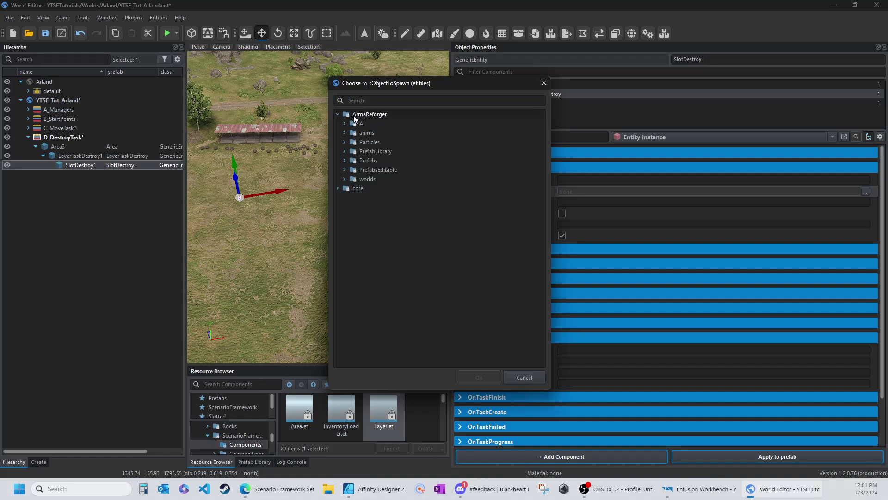
{"action": "left_click", "coordinate": [345, 160]}
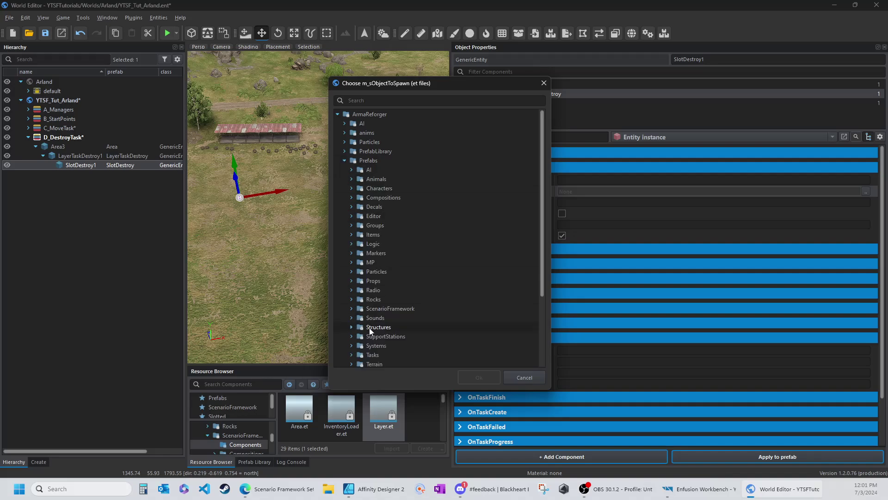
{"action": "scroll", "coordinate": [369, 328], "scroll_direction": "down", "scroll_amount": 3}
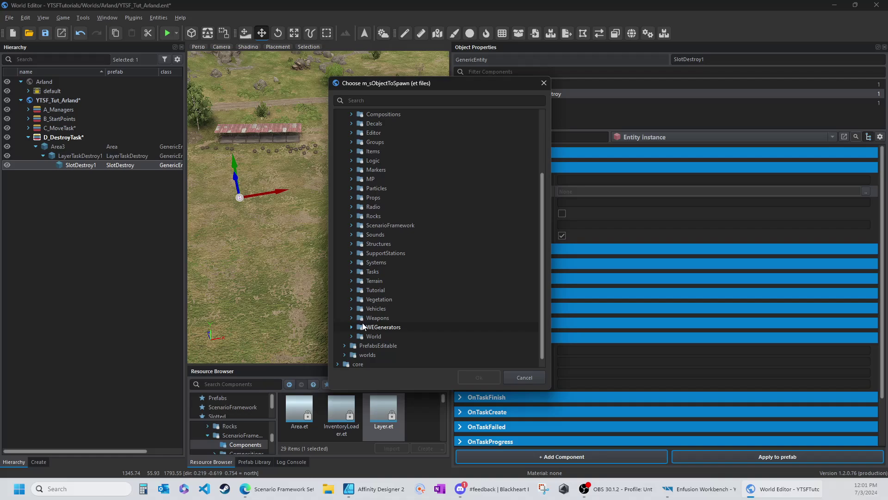
{"action": "left_click", "coordinate": [352, 308]}
{"action": "scroll", "coordinate": [354, 318], "scroll_direction": "down", "scroll_amount": 1}
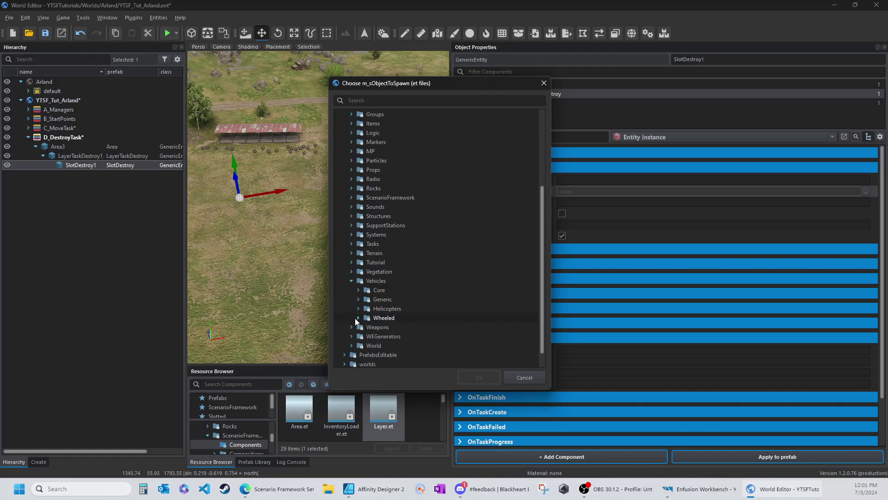
{"action": "left_click", "coordinate": [359, 308]}
{"action": "left_click", "coordinate": [357, 308]}
{"action": "left_click", "coordinate": [359, 317]}
{"action": "scroll", "coordinate": [367, 329], "scroll_direction": "down", "scroll_amount": 1}
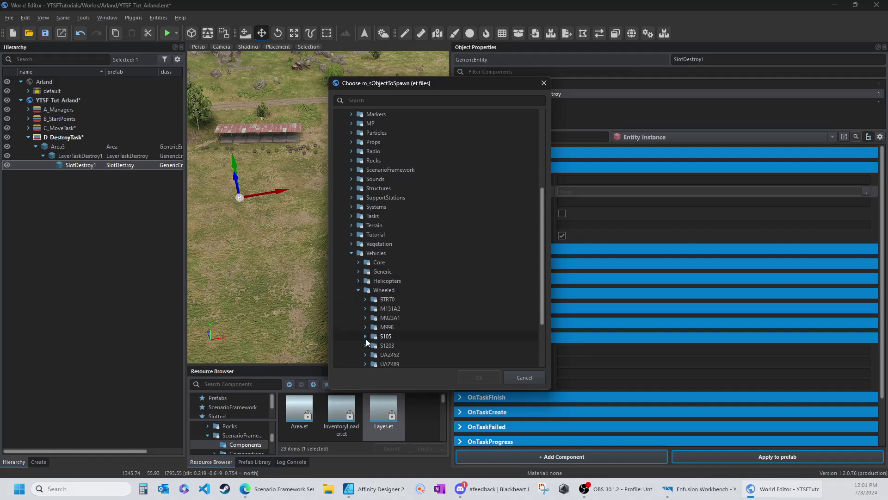
{"action": "scroll", "coordinate": [366, 333], "scroll_direction": "down", "scroll_amount": 1}
{"action": "left_click", "coordinate": [365, 336]}
{"action": "scroll", "coordinate": [375, 340], "scroll_direction": "down", "scroll_amount": 2}
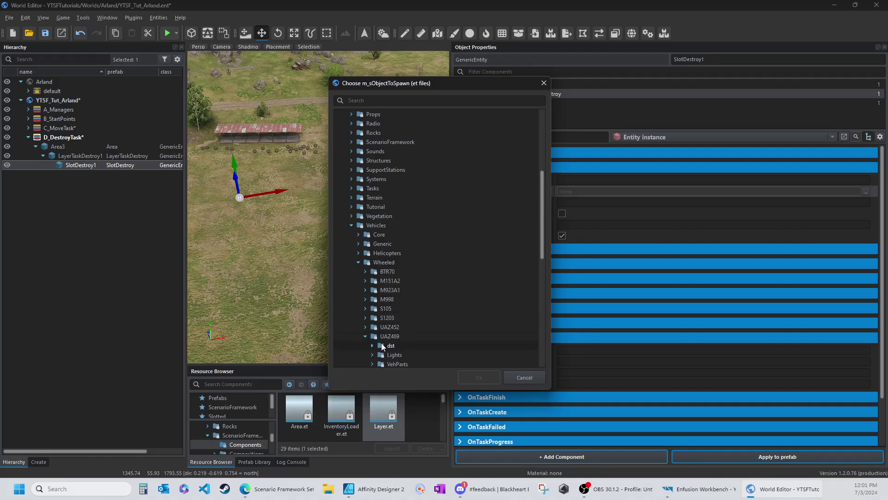
{"action": "left_click", "coordinate": [399, 317]}
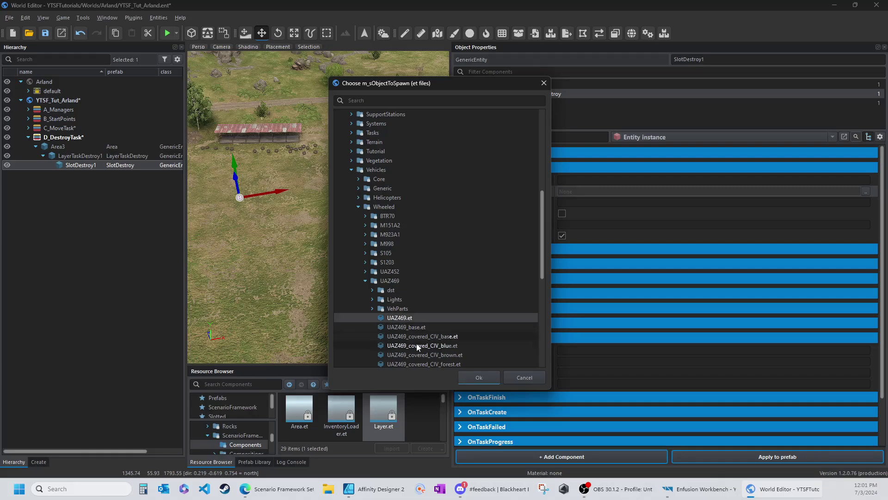
{"action": "left_click", "coordinate": [476, 376]}
Step: Set SlotDestroy1's Faction Key to USSR and snap the slot to the ground, oriented by normal
{"action": "left_click", "coordinate": [583, 180]}
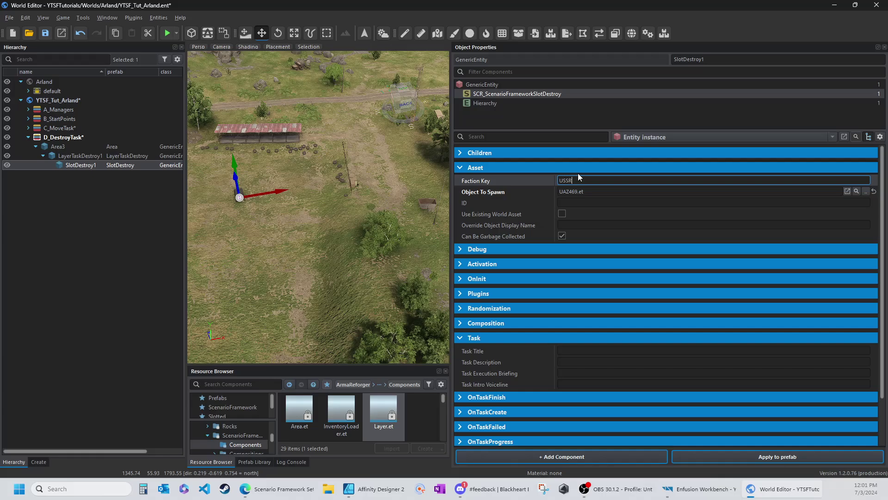
{"action": "key", "text": "Return"}
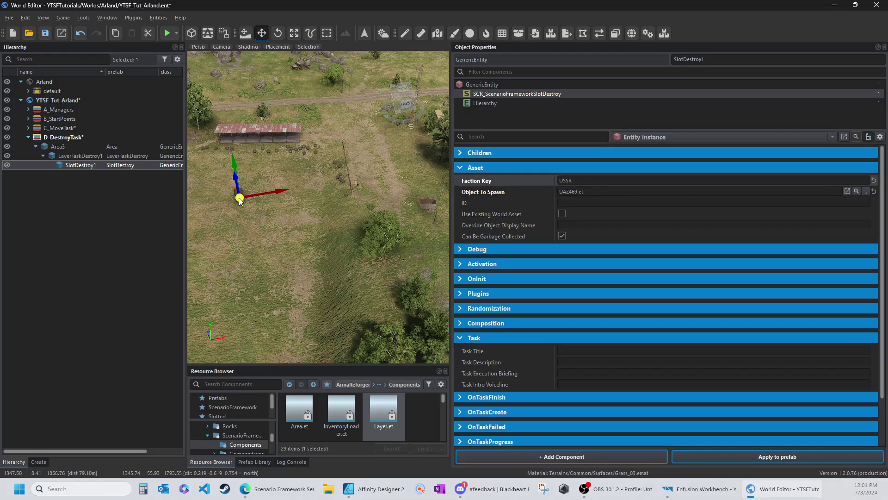
{"action": "key", "text": "f"}
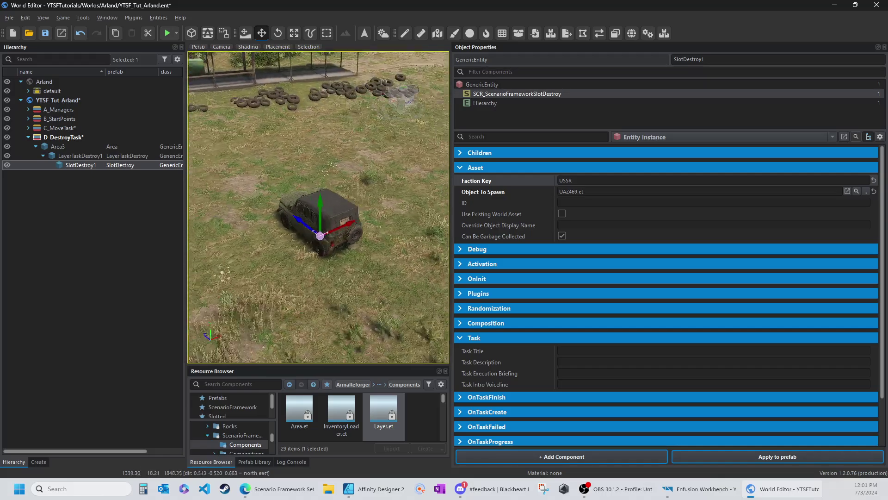
{"action": "right_click_drag", "start_coordinate": [355, 215], "coordinate": [388, 212]}
{"action": "key", "text": "a"}
{"action": "left_click_drag", "start_coordinate": [355, 245], "coordinate": [355, 238]}
{"action": "right_click", "coordinate": [352, 260]}
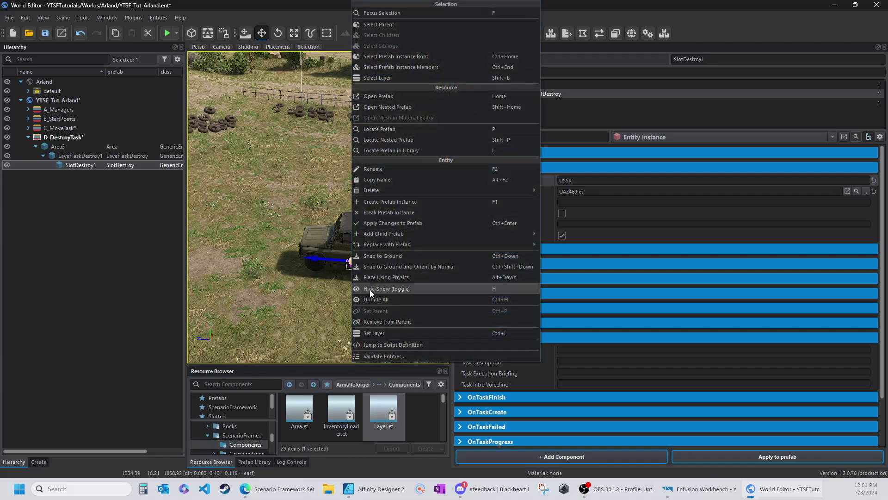
{"action": "left_click", "coordinate": [378, 267]}
{"action": "right_click_drag", "start_coordinate": [378, 266], "coordinate": [391, 292]}
{"action": "key", "text": "d"}
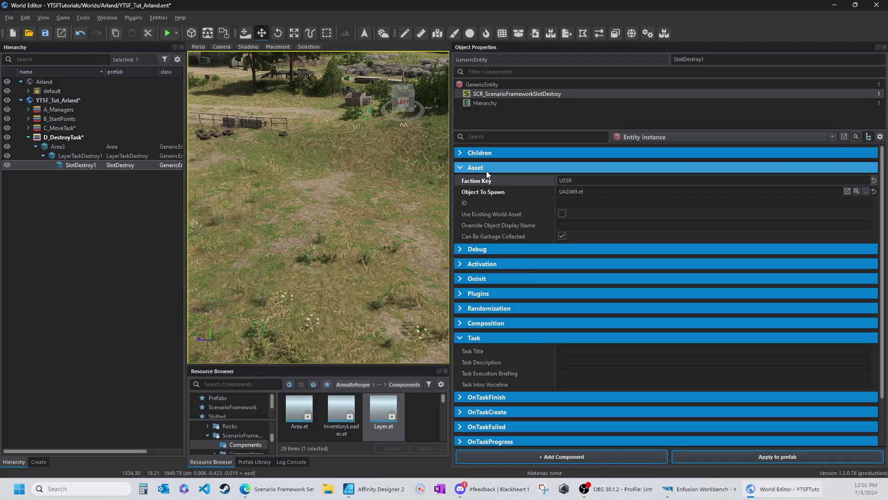
Step: Enable Randomize Per Faction for SlotDestroy1 and set its Entity Catalog Type to VEHICLE
{"action": "left_click", "coordinate": [462, 167]}
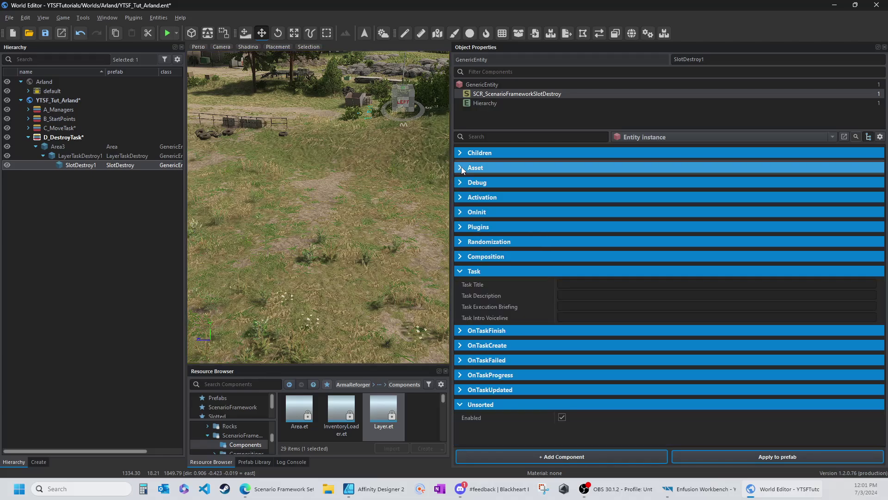
{"action": "left_click", "coordinate": [461, 243]}
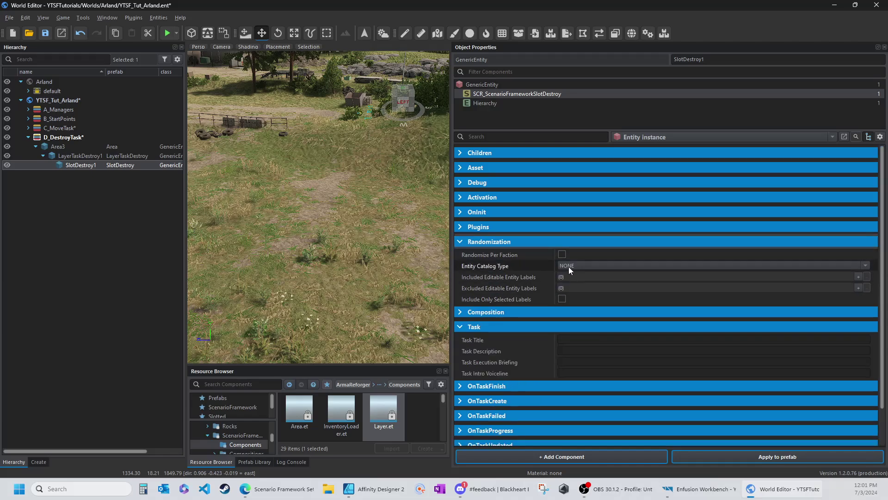
{"action": "left_click", "coordinate": [562, 254]}
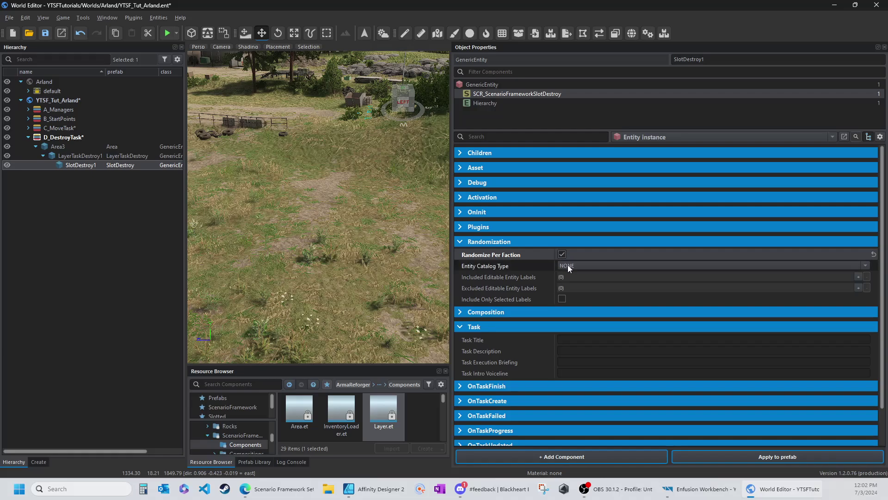
{"action": "left_click", "coordinate": [569, 265]}
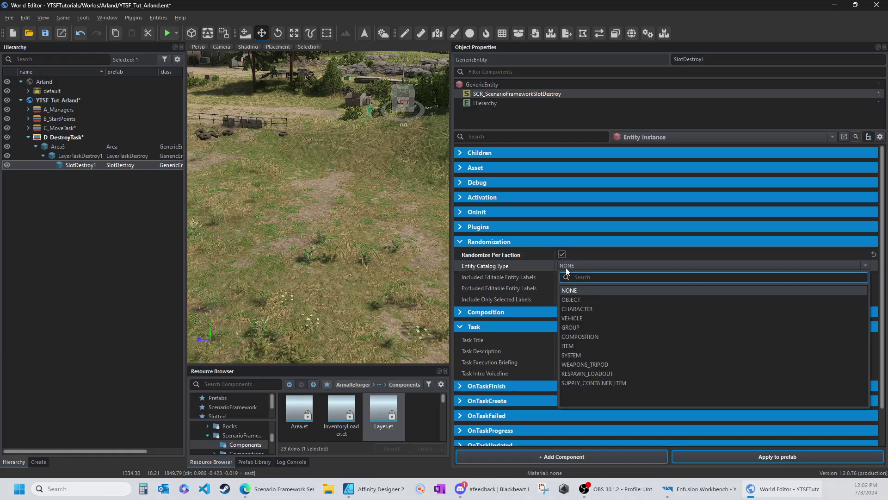
{"action": "left_click", "coordinate": [565, 318]}
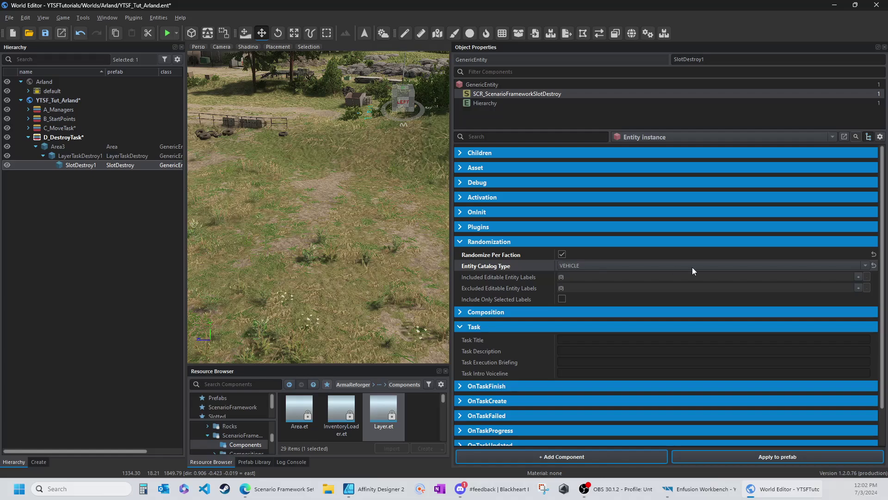
Step: Add VEHICLE_CAR as the first entry of SlotDestroy1's Included Editable Entity Labels
{"action": "left_click", "coordinate": [859, 275]}
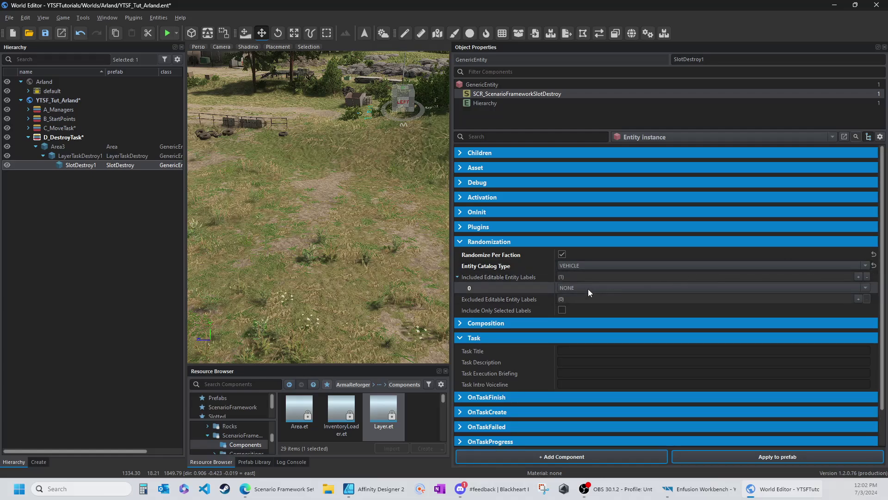
{"action": "left_click", "coordinate": [568, 288]}
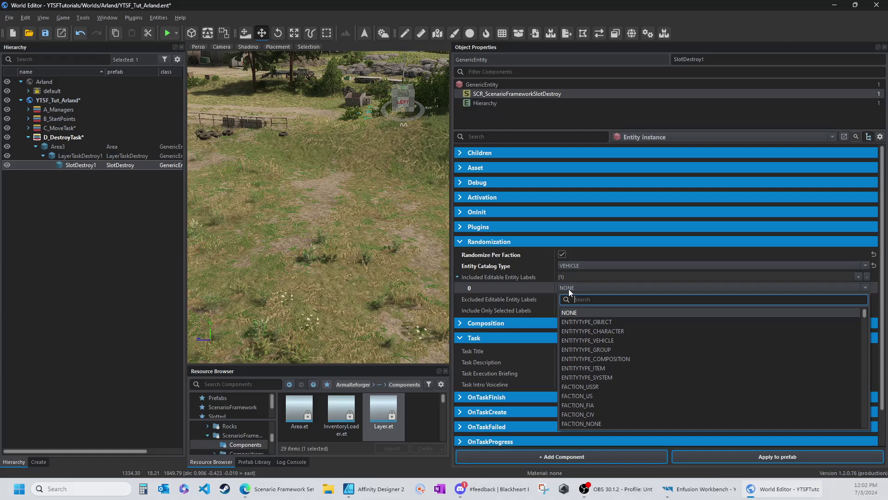
{"action": "type", "text": "veh"}
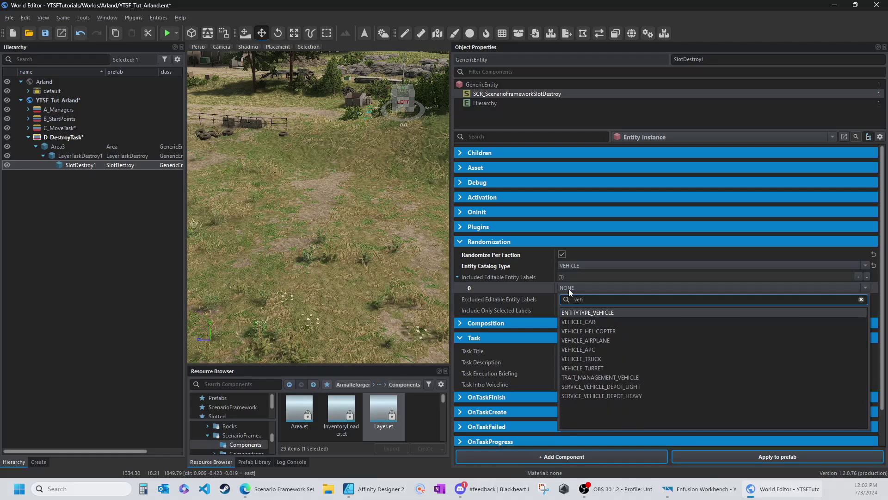
{"action": "left_click", "coordinate": [575, 323]}
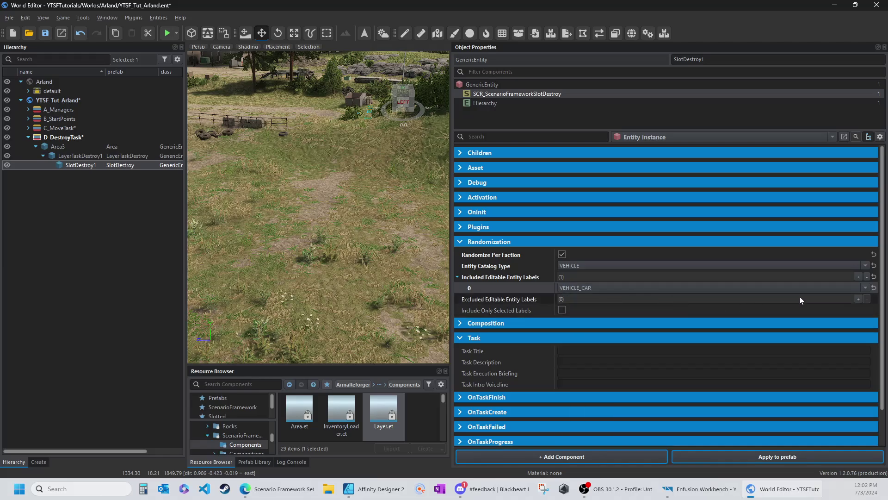
Step: Add a second included entity label by copying the VEHICLE_CAR entry and changing the copy to VEHICLE_TRUCK
{"action": "left_click", "coordinate": [858, 276]}
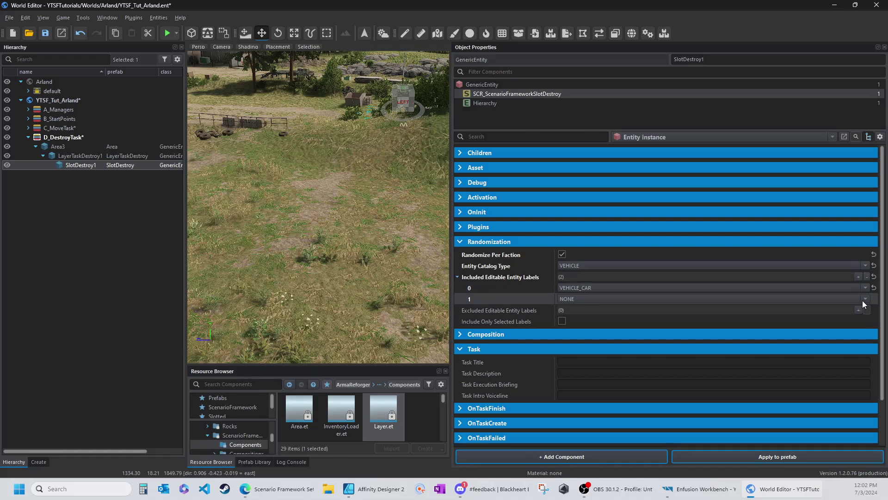
{"action": "right_click", "coordinate": [535, 287]}
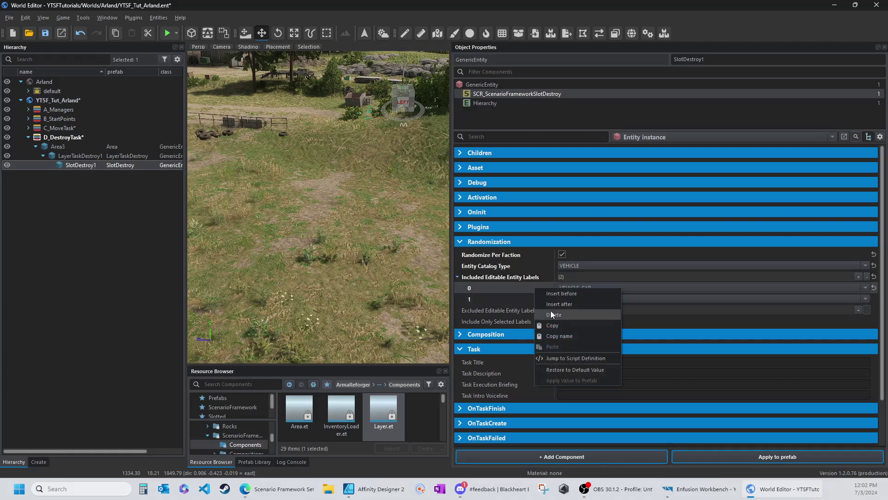
{"action": "left_click", "coordinate": [551, 326]}
{"action": "right_click", "coordinate": [544, 299]}
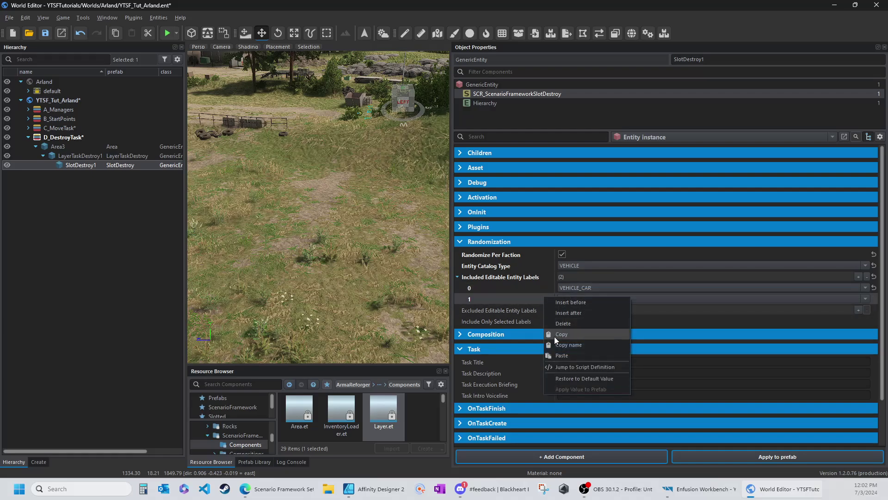
{"action": "left_click", "coordinate": [557, 354]}
{"action": "left_click", "coordinate": [582, 299]}
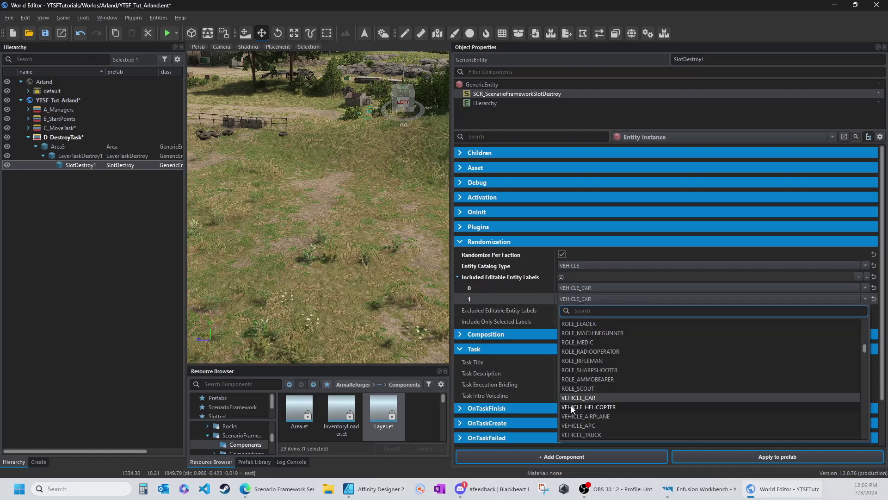
{"action": "scroll", "coordinate": [572, 409], "scroll_direction": "down", "scroll_amount": 2}
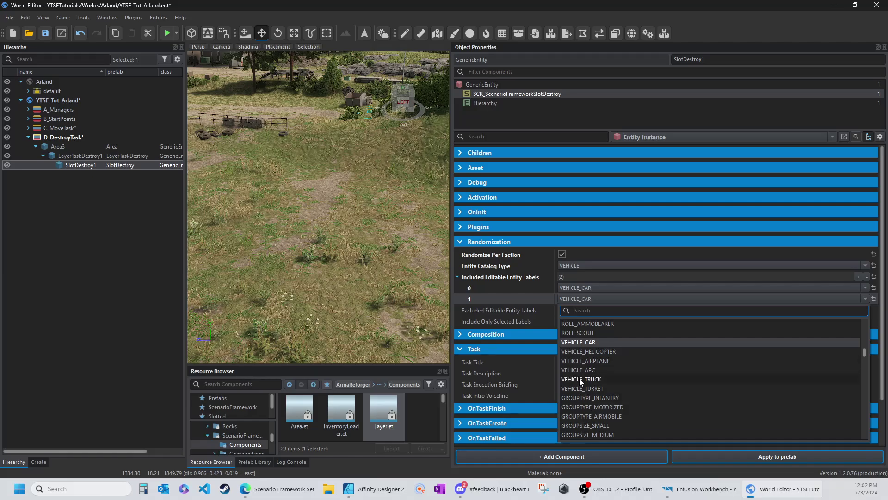
{"action": "left_click", "coordinate": [581, 379]}
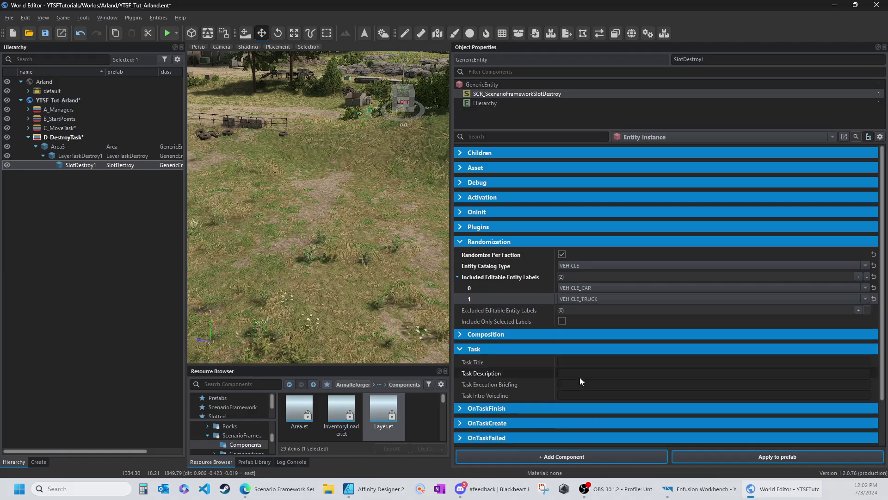
Step: Add a third included entity label from the copied entry and set it to VEHICLE_APC
{"action": "left_click", "coordinate": [859, 277]}
{"action": "right_click", "coordinate": [540, 311]}
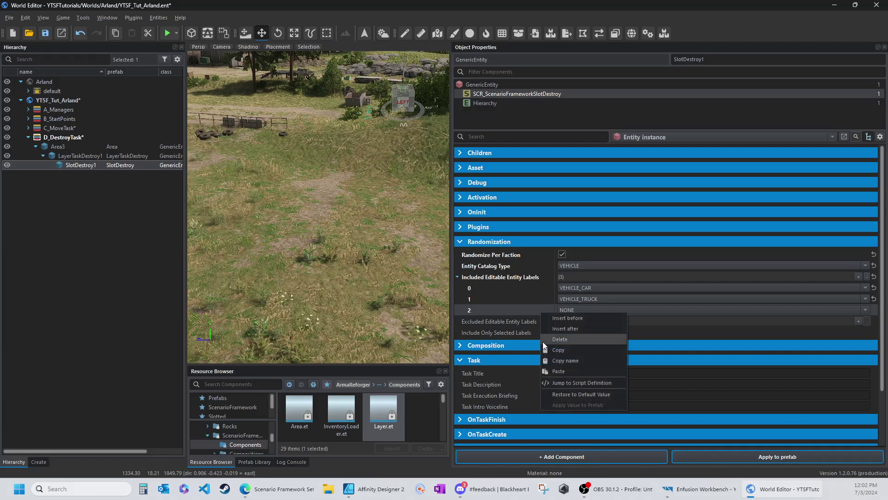
{"action": "left_click", "coordinate": [547, 373]}
{"action": "left_click", "coordinate": [580, 308]}
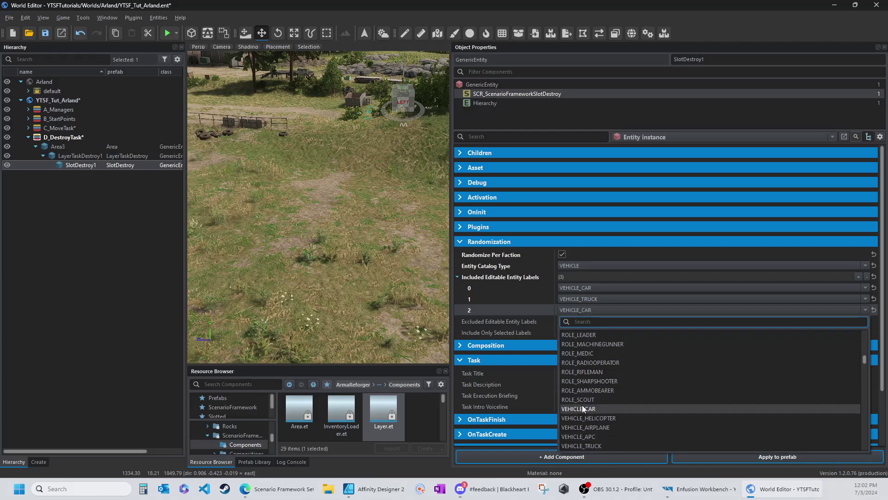
{"action": "left_click", "coordinate": [574, 418]}
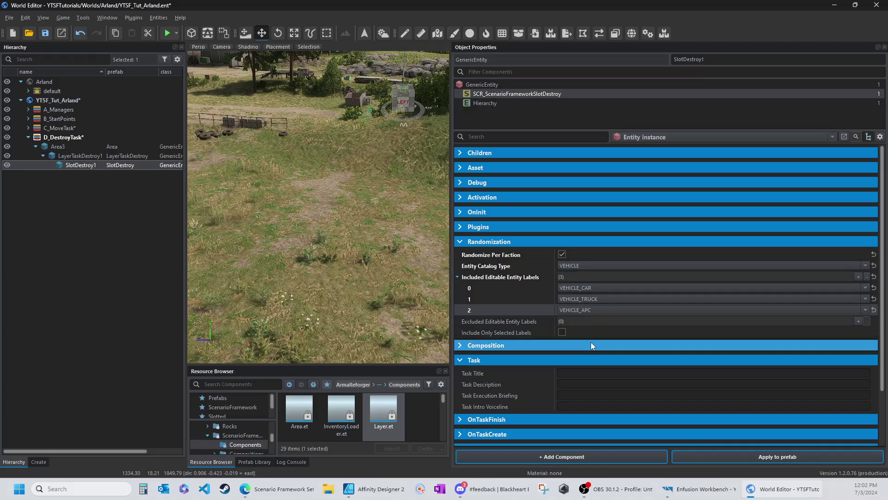
Step: Save the world and review the Add a Random Destroy Task instructions in the browser's Scenario Framework setup tutorial
{"action": "scroll", "coordinate": [543, 297], "scroll_direction": "down", "scroll_amount": 3}
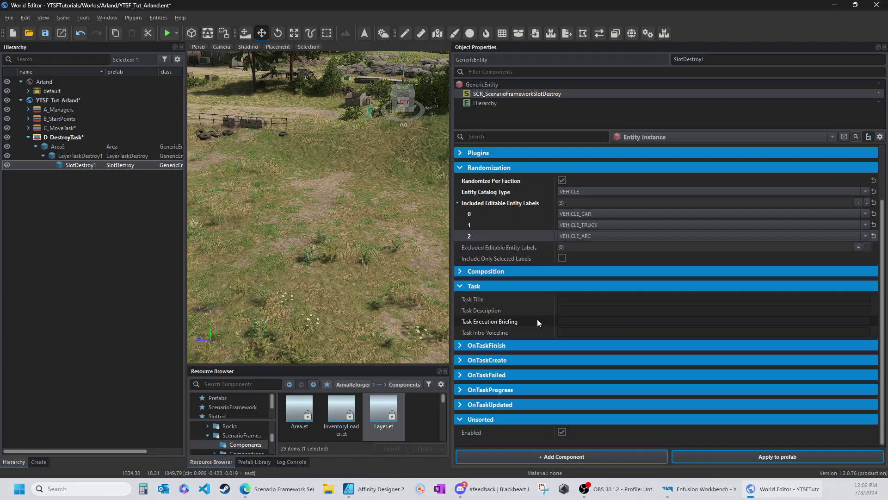
{"action": "scroll", "coordinate": [537, 318], "scroll_direction": "up", "scroll_amount": 3}
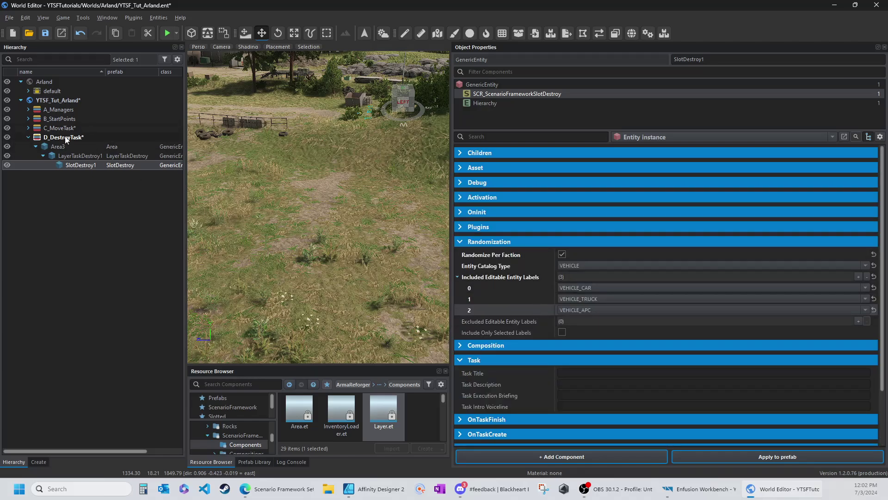
{"action": "left_click", "coordinate": [46, 31]}
{"action": "key", "text": "alt+Tab"}
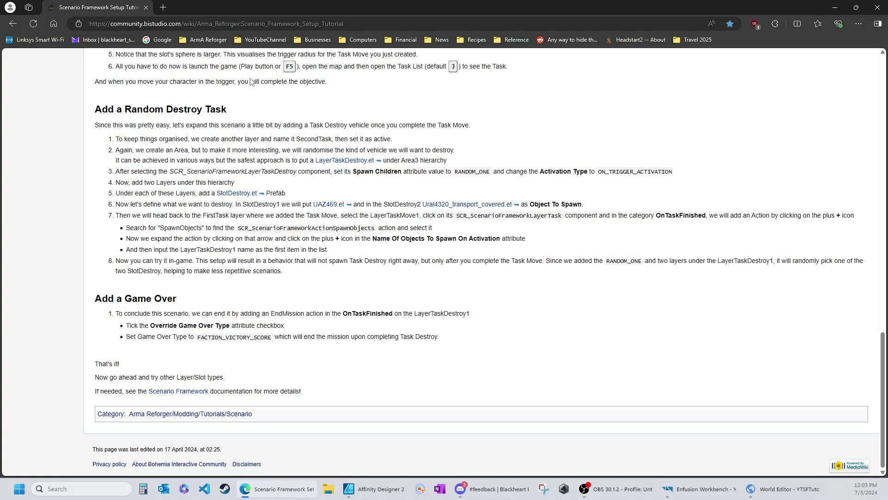
{"action": "left_click", "coordinate": [836, 9]}
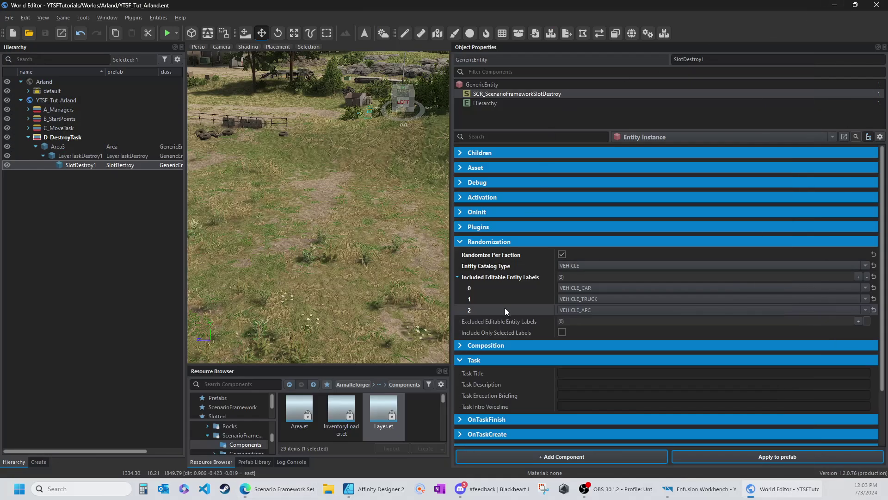
Step: Examine the OnTaskFinished settings of LayerTaskMove1's SCR_ScenarioFrameworkLayerTask component under C_MoveTask
{"action": "left_click", "coordinate": [27, 137]}
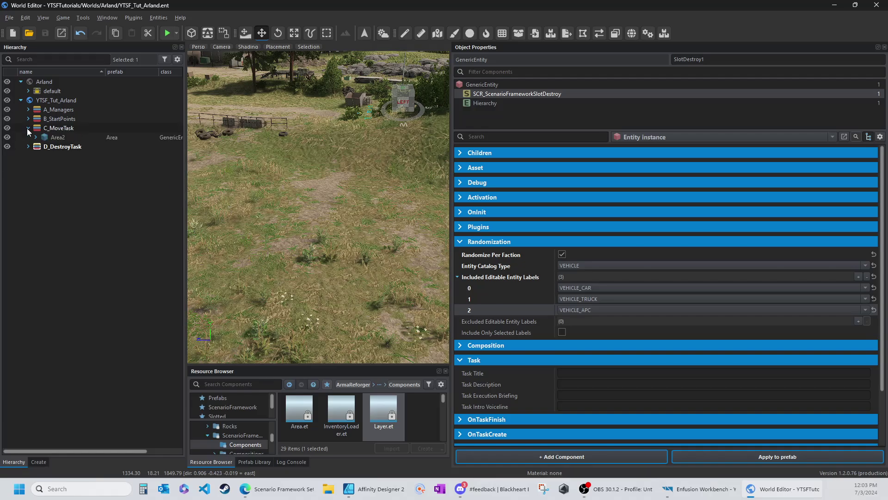
{"action": "left_click", "coordinate": [28, 128]}
{"action": "left_click", "coordinate": [59, 147]}
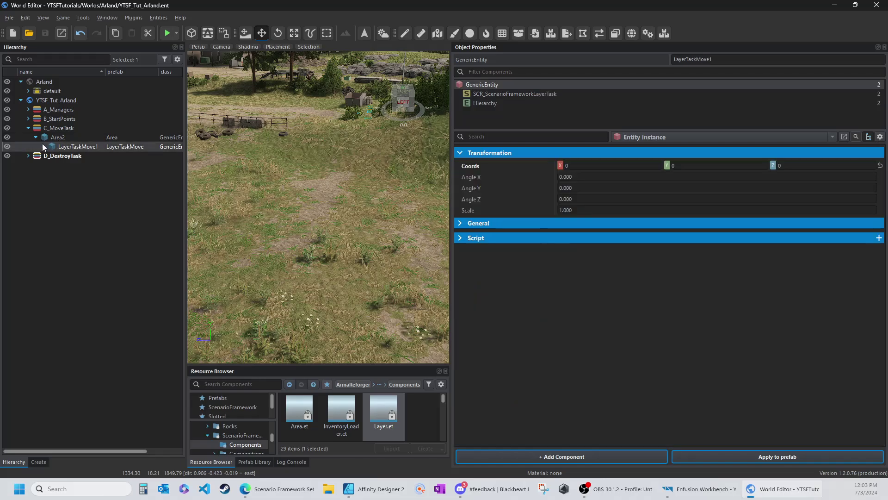
{"action": "left_click", "coordinate": [43, 146]}
{"action": "left_click", "coordinate": [84, 156]}
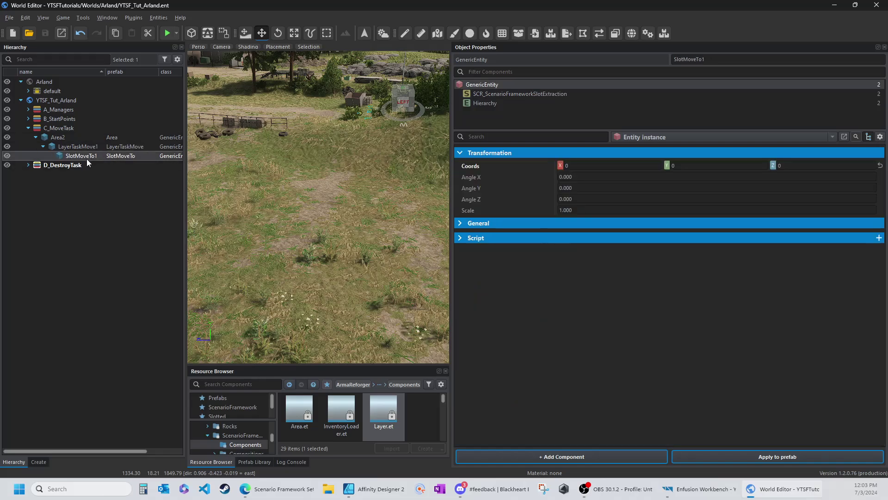
{"action": "left_click", "coordinate": [78, 146]}
{"action": "left_click", "coordinate": [539, 94]}
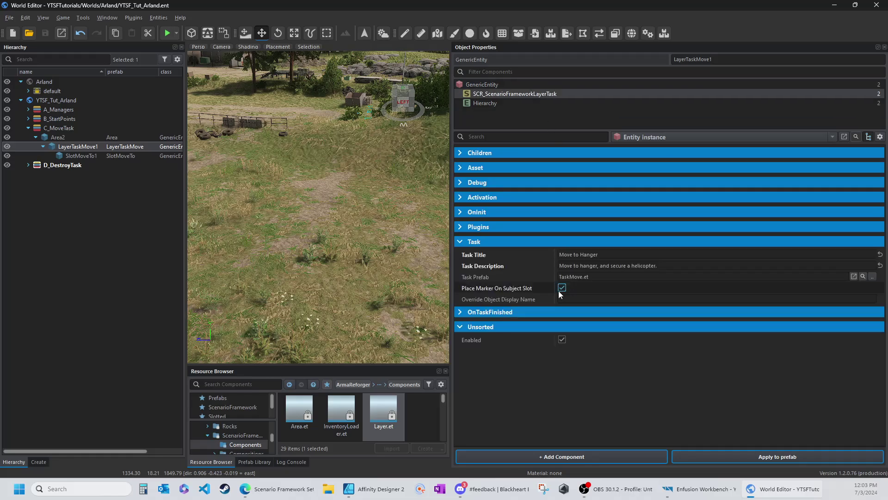
{"action": "left_click", "coordinate": [465, 313]}
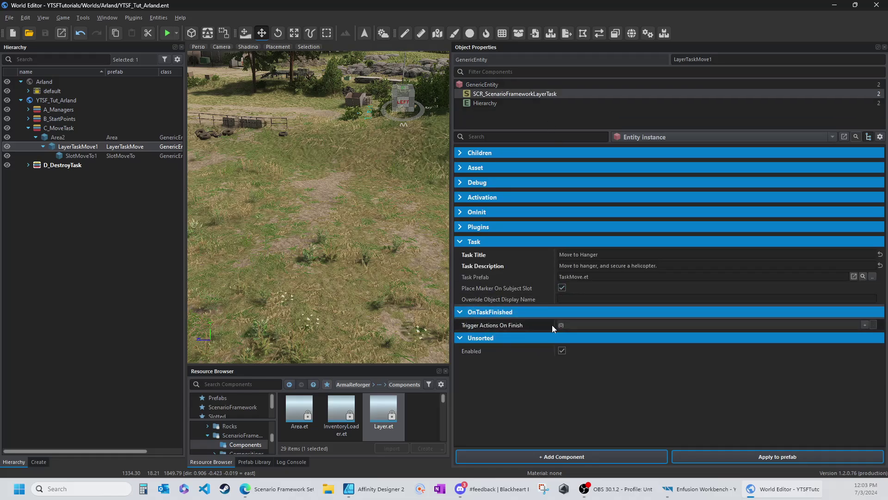
Step: Add a Wait And Execute action to Actions On Finished in SlotMoveTo1's SCR_ScenarioFrameworkSlotExtraction component
{"action": "left_click", "coordinate": [64, 155]}
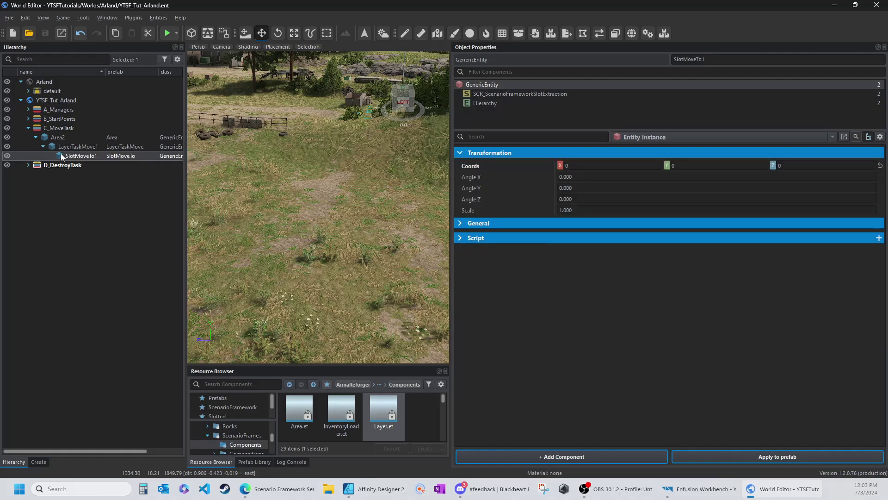
{"action": "left_click", "coordinate": [518, 94]}
{"action": "scroll", "coordinate": [520, 364], "scroll_direction": "down", "scroll_amount": 2}
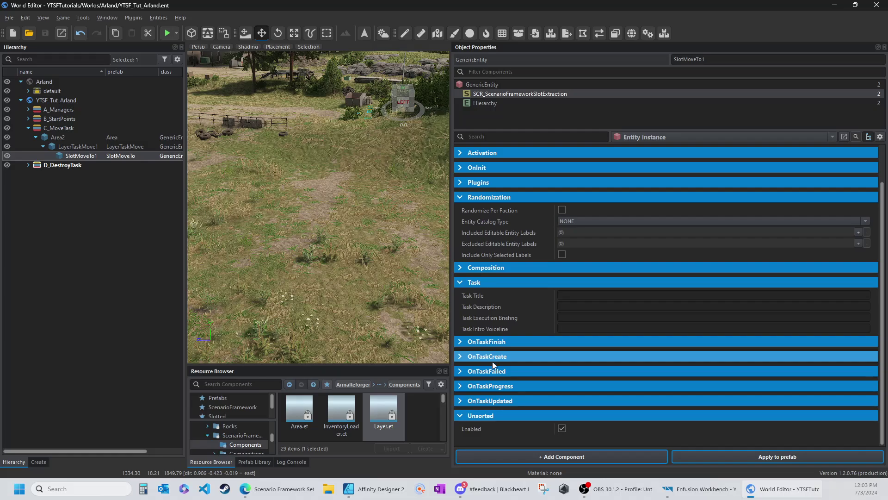
{"action": "left_click", "coordinate": [461, 341]}
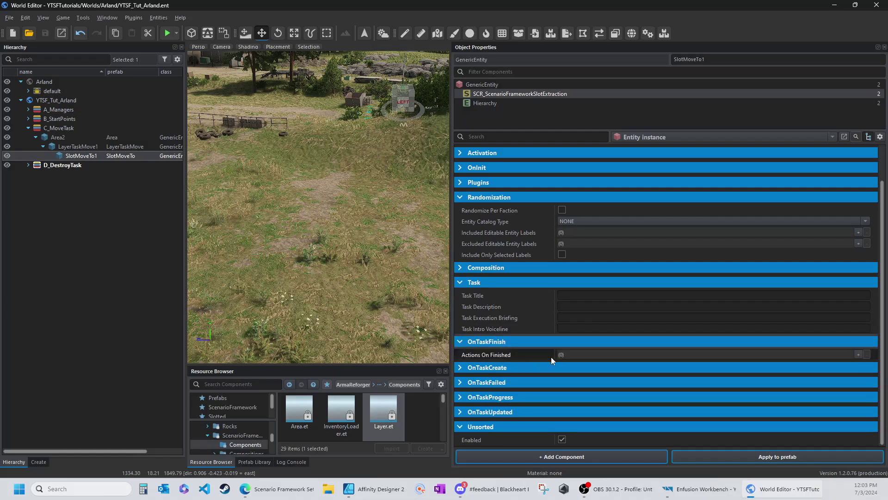
{"action": "left_click", "coordinate": [857, 355]}
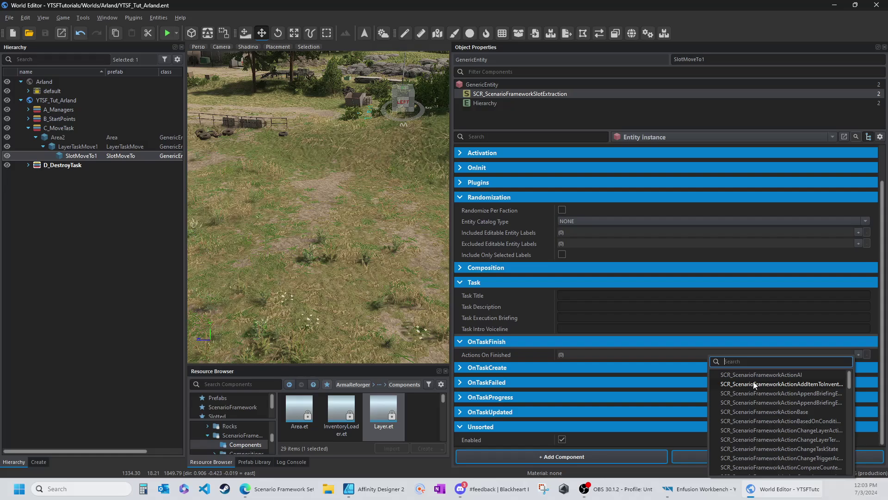
{"action": "scroll", "coordinate": [782, 415], "scroll_direction": "down", "scroll_amount": 10}
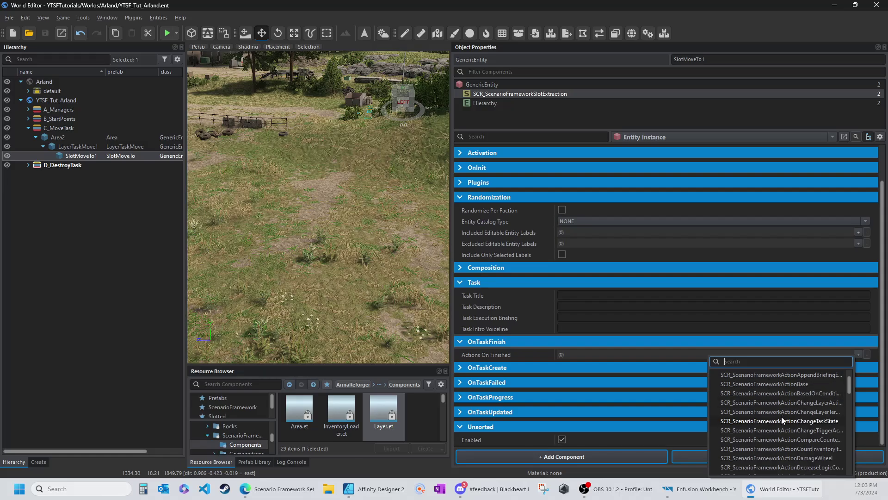
{"action": "scroll", "coordinate": [776, 419], "scroll_direction": "down", "scroll_amount": 5}
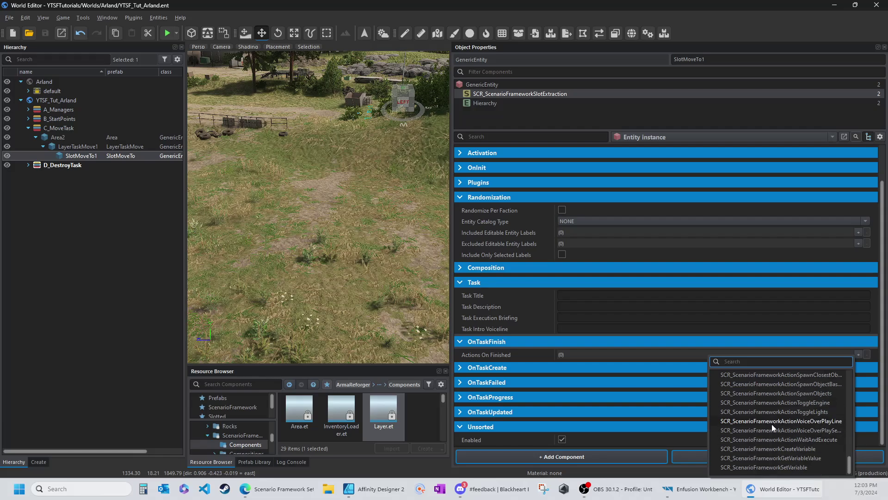
{"action": "scroll", "coordinate": [774, 422], "scroll_direction": "up", "scroll_amount": 1}
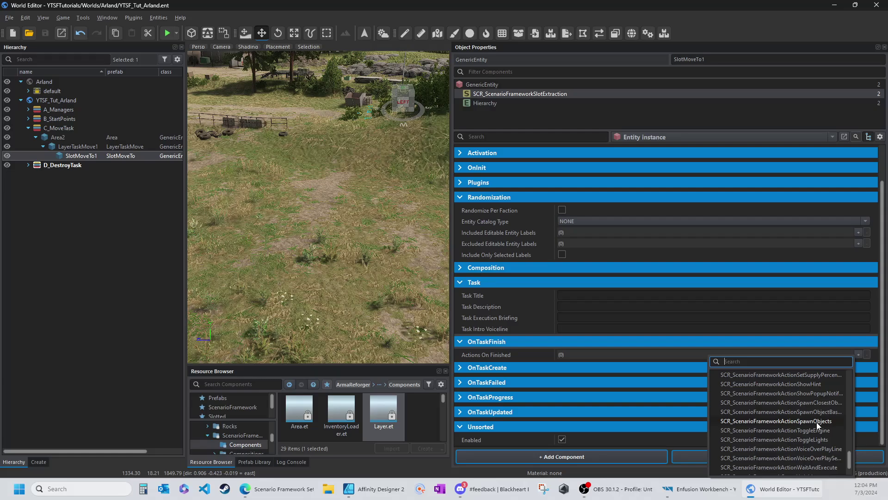
{"action": "scroll", "coordinate": [812, 423], "scroll_direction": "down", "scroll_amount": 3}
{"action": "left_click", "coordinate": [794, 439]}
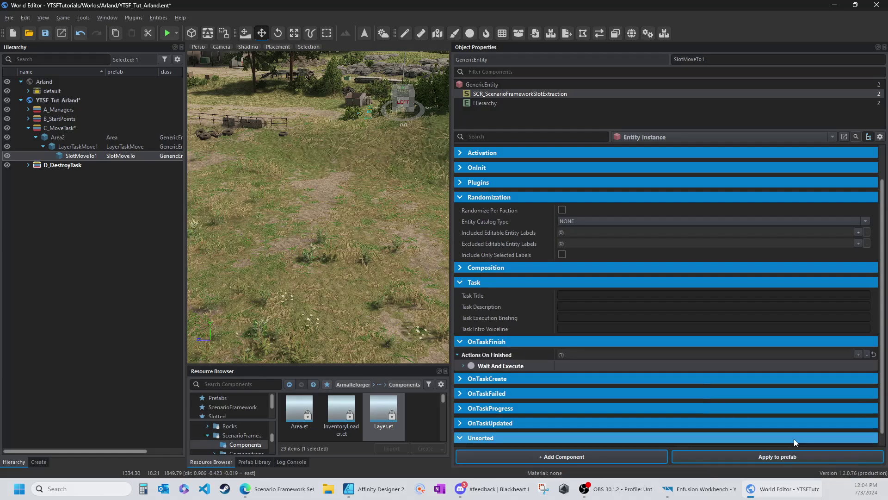
Step: Set the Wait And Execute action's Delay In Seconds to 5 and Delay In Seconds Max to 10
{"action": "left_click", "coordinate": [462, 366]}
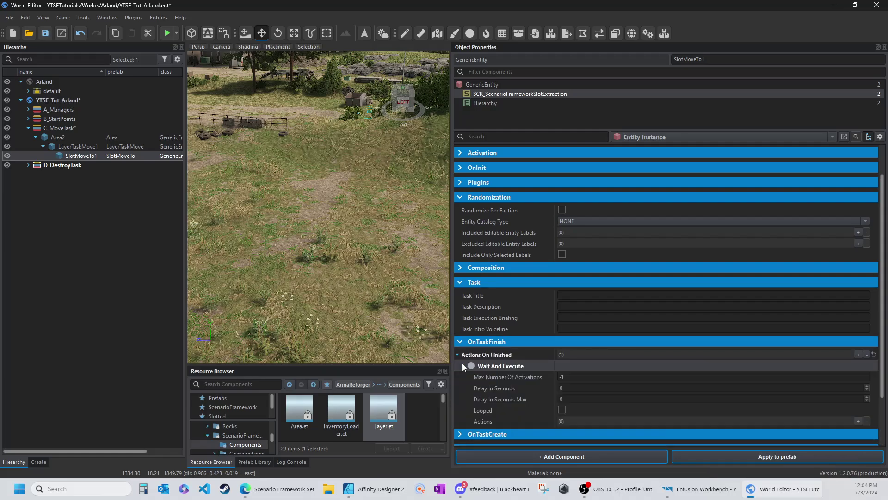
{"action": "left_click", "coordinate": [574, 388]}
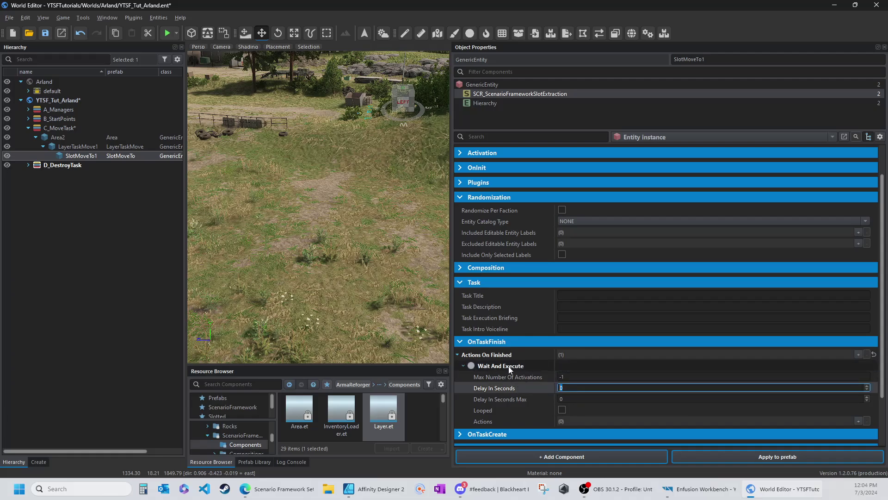
{"action": "type", "text": "5"}
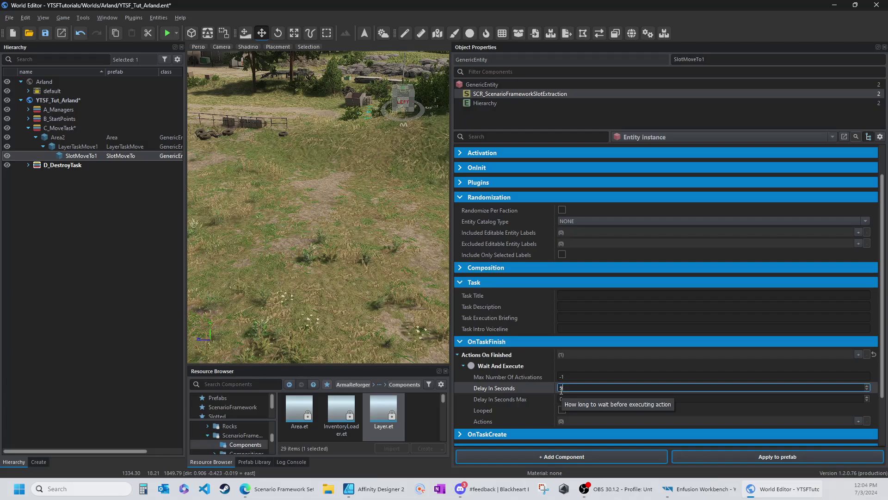
{"action": "key", "text": "Tab"}
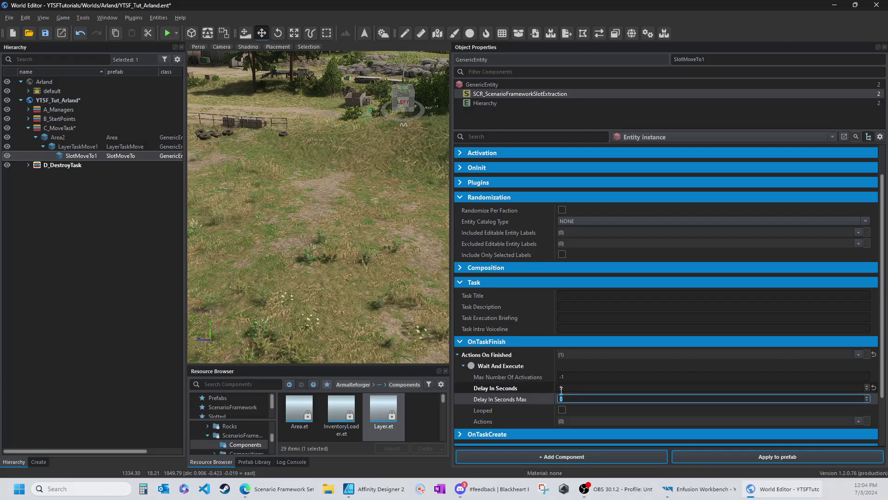
{"action": "key", "text": "Return"}
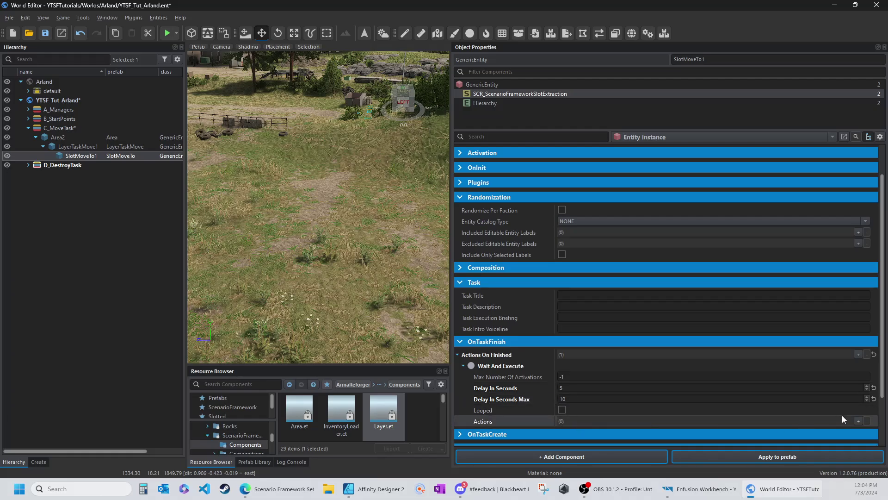
Step: Add a SCR_ScenarioFrameworkActionSpawnObjects action inside SlotMoveTo1's Wait And Execute action
{"action": "left_click", "coordinate": [857, 421]}
{"action": "scroll", "coordinate": [748, 387], "scroll_direction": "down", "scroll_amount": 5}
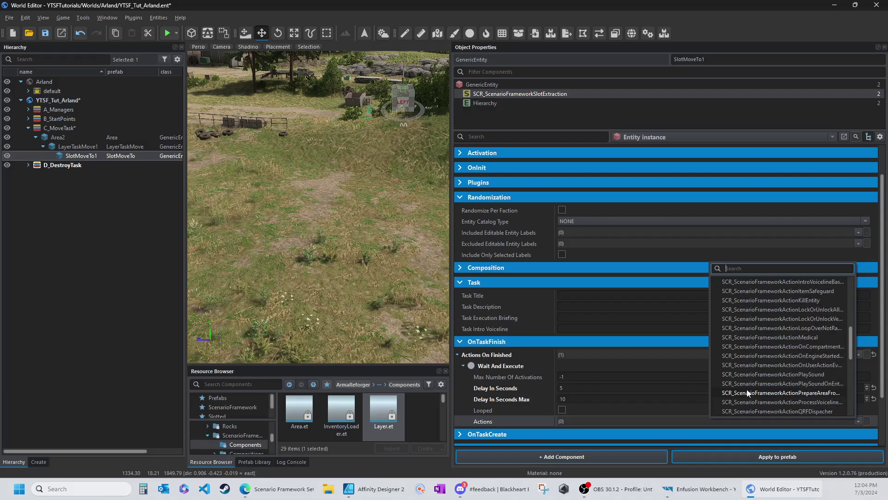
{"action": "scroll", "coordinate": [743, 374], "scroll_direction": "down", "scroll_amount": 2}
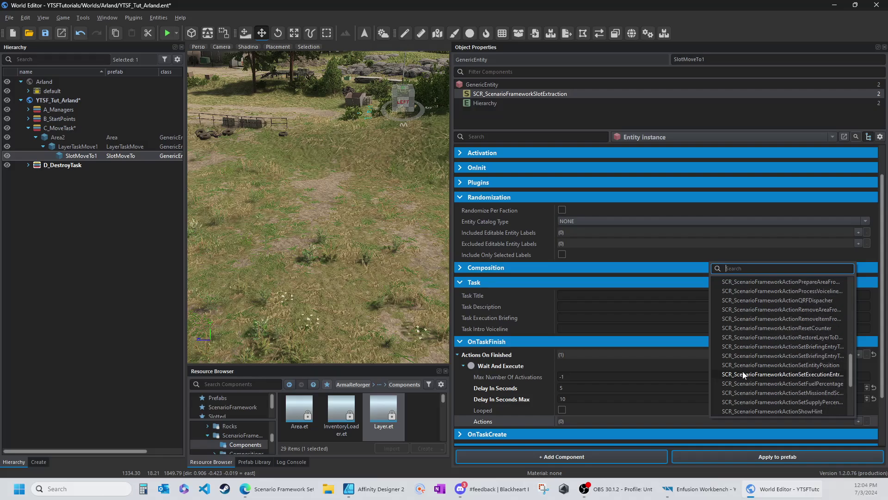
{"action": "scroll", "coordinate": [743, 373], "scroll_direction": "down", "scroll_amount": 1}
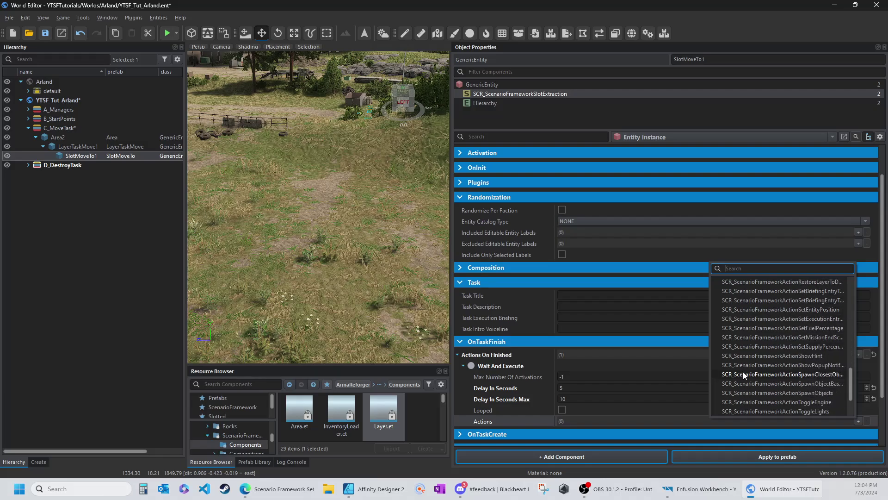
{"action": "left_click", "coordinate": [770, 393]}
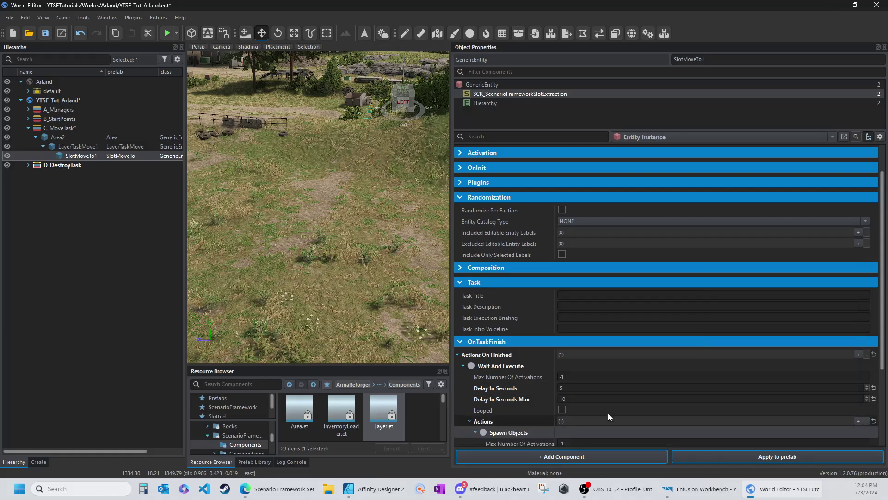
Step: Add LayerTaskDestroy1 as the first Name Of Objects To Spawn entry in the Spawn Objects action, and save the world
{"action": "scroll", "coordinate": [608, 417], "scroll_direction": "down", "scroll_amount": 3}
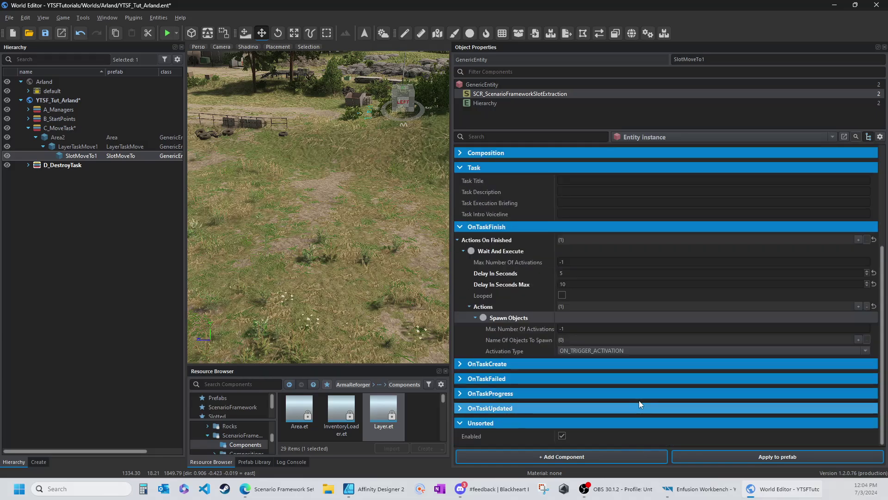
{"action": "left_click", "coordinate": [859, 339]}
{"action": "left_click", "coordinate": [594, 351]}
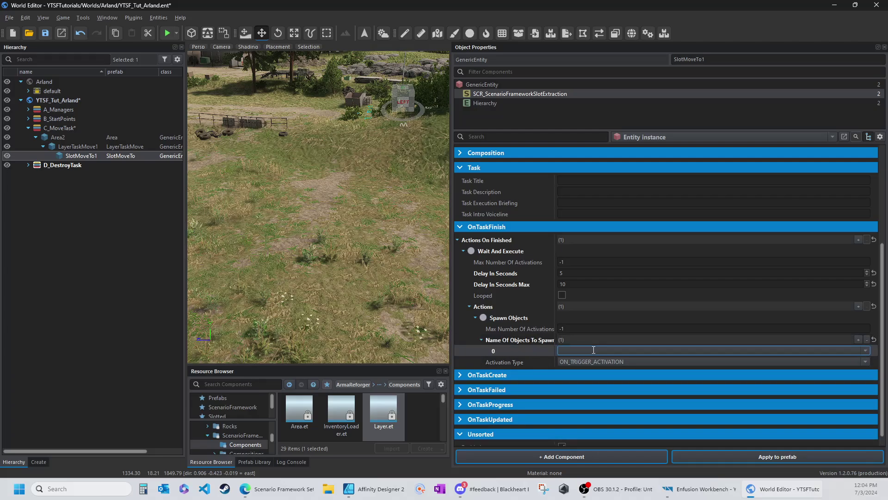
{"action": "left_click", "coordinate": [26, 165]}
{"action": "left_click", "coordinate": [77, 184]}
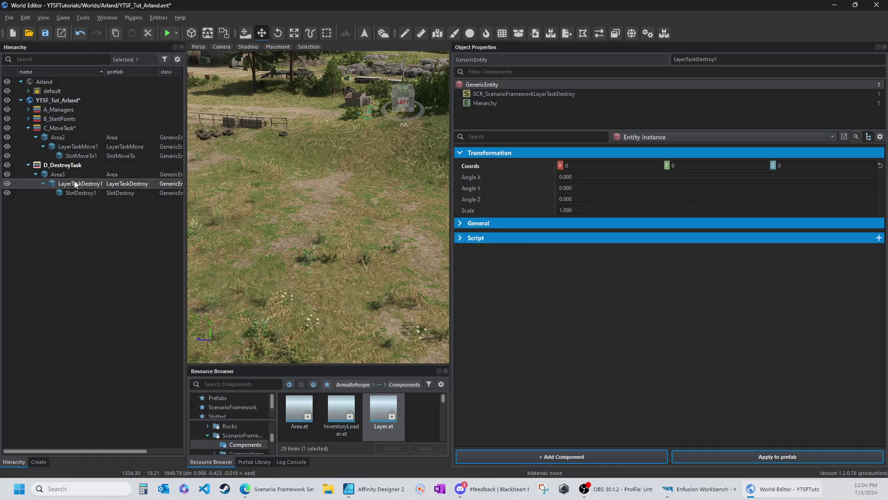
{"action": "left_click_drag", "start_coordinate": [725, 59], "coordinate": [705, 58]}
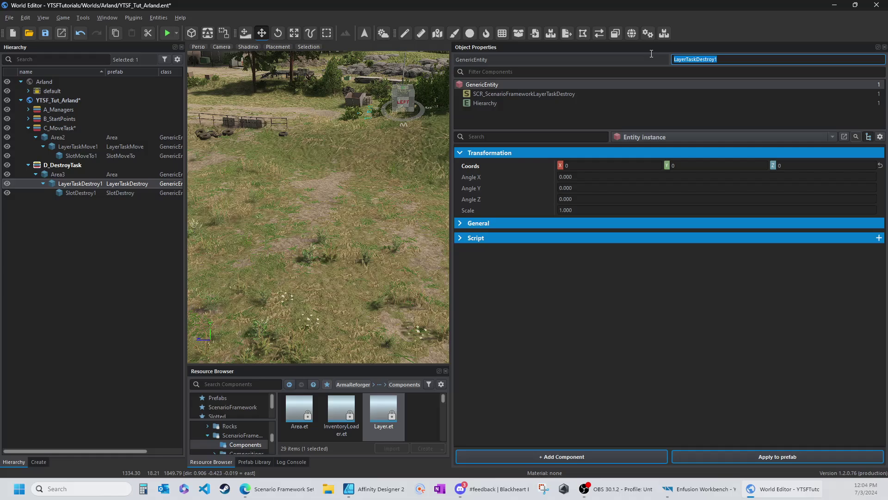
{"action": "left_click", "coordinate": [69, 154]}
{"action": "left_click", "coordinate": [619, 350]}
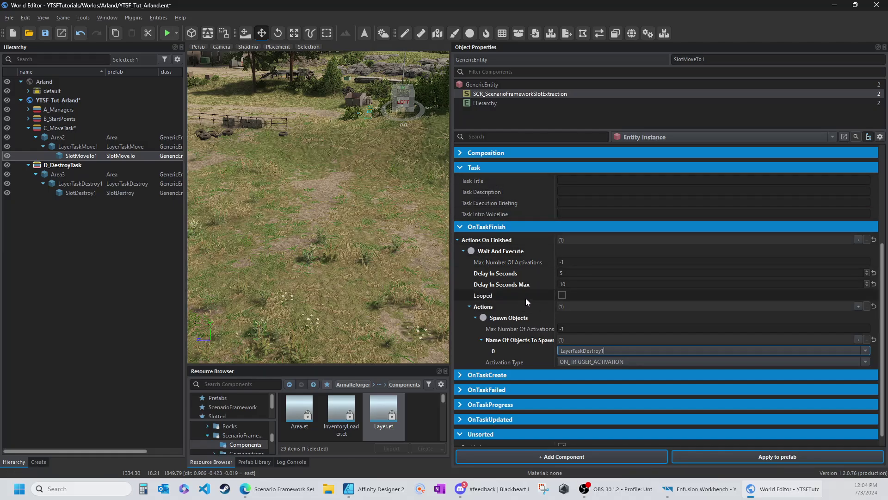
{"action": "left_click", "coordinate": [45, 33]}
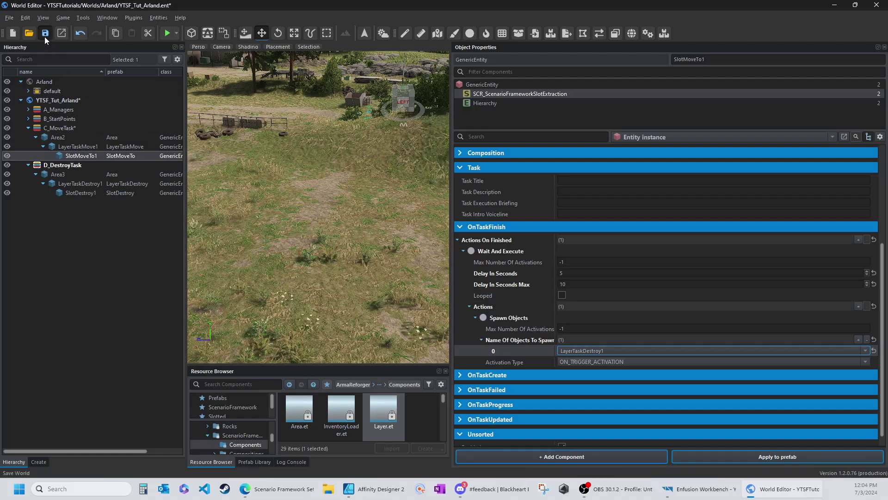
Step: Set LayerTaskDestroy1's Activation Type to ON_TRIGGER_ACTIVATION in its SCR_ScenarioFrameworkLayerTaskDestroy component, and save the world
{"action": "left_click", "coordinate": [71, 185]}
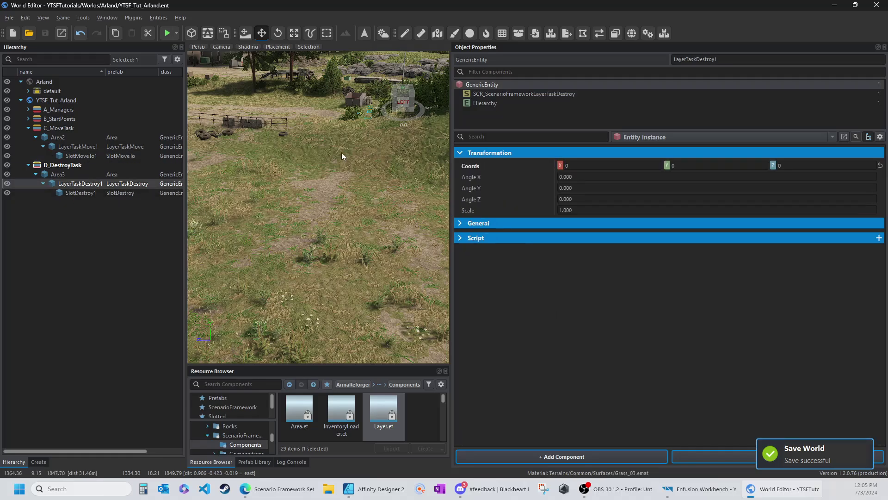
{"action": "left_click", "coordinate": [521, 93]}
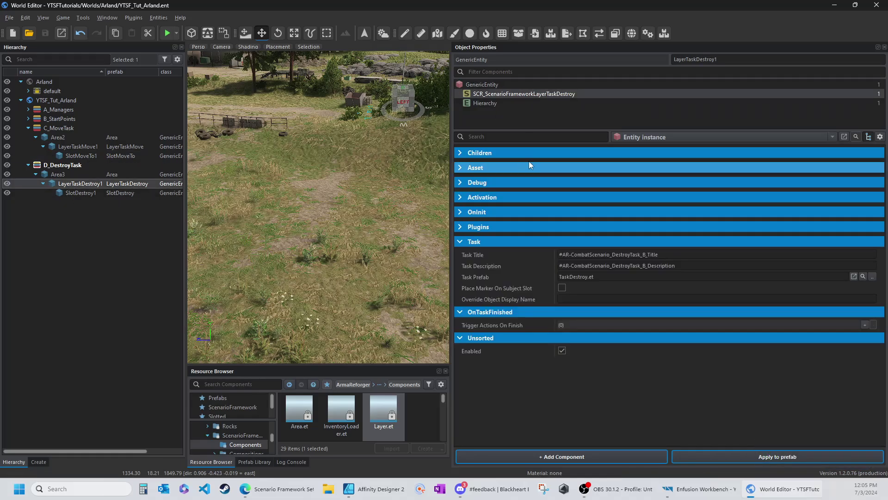
{"action": "left_click", "coordinate": [477, 197]}
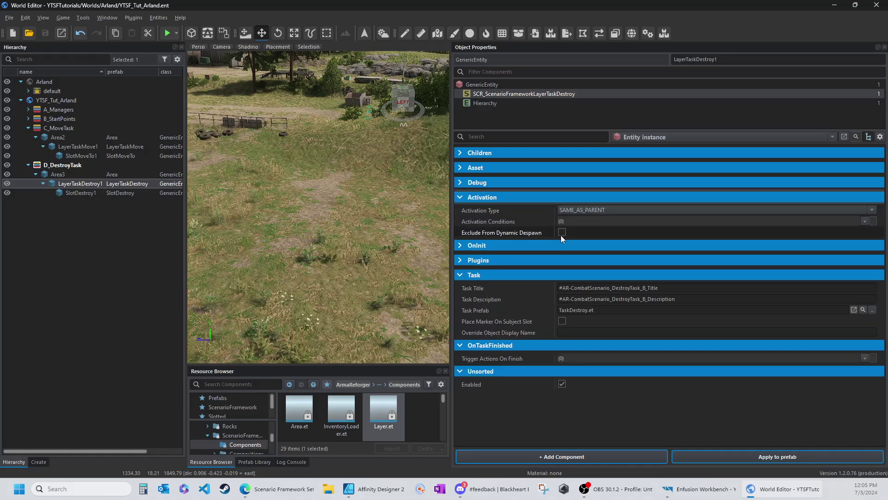
{"action": "left_click", "coordinate": [590, 210]}
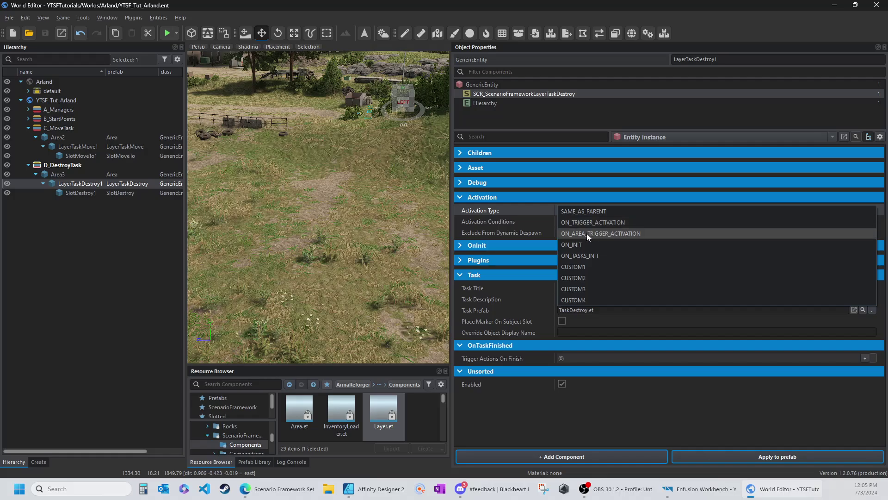
{"action": "left_click", "coordinate": [582, 223]}
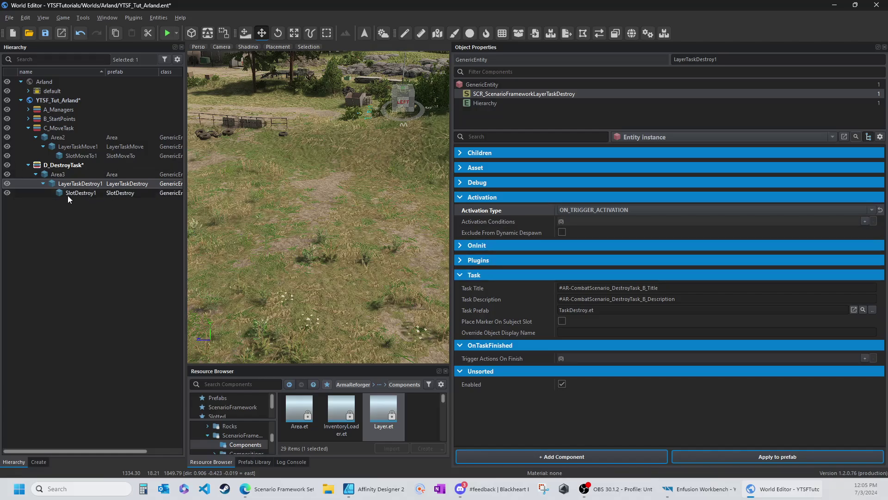
{"action": "left_click", "coordinate": [35, 174]}
{"action": "left_click", "coordinate": [36, 137]}
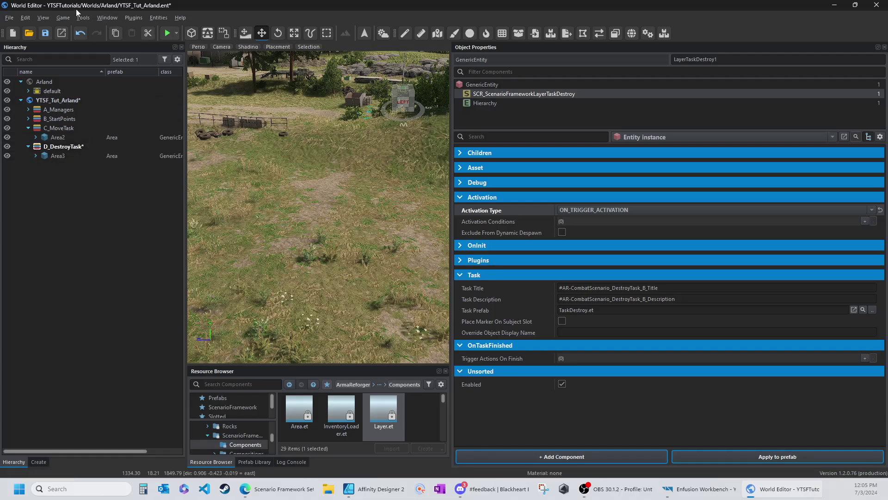
{"action": "left_click", "coordinate": [44, 33]}
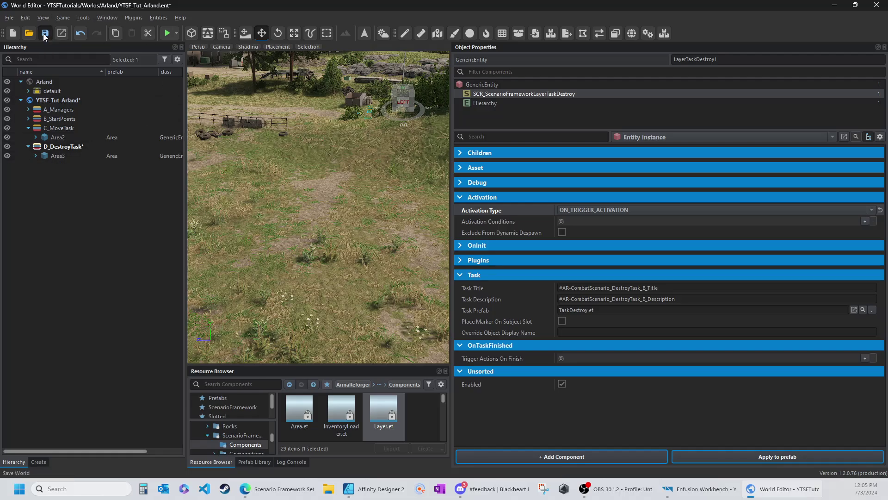
Step: Start a play test of the Arland world and join the US Army faction
{"action": "left_click", "coordinate": [177, 34]}
{"action": "left_click", "coordinate": [177, 35]}
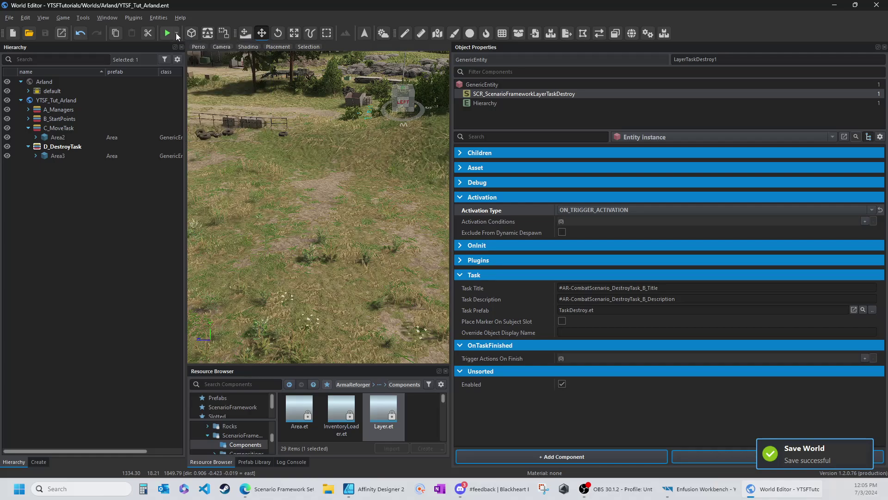
{"action": "left_click", "coordinate": [166, 34]}
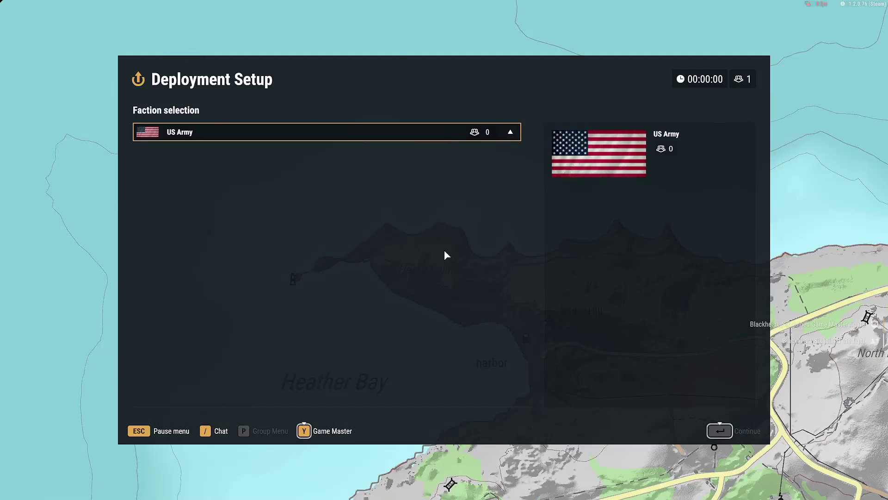
{"action": "left_click", "coordinate": [198, 132]}
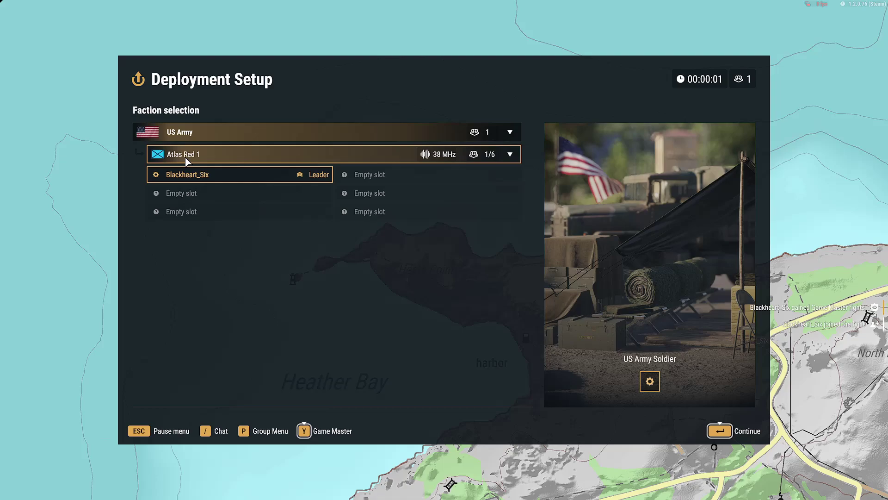
{"action": "key", "text": "Return"}
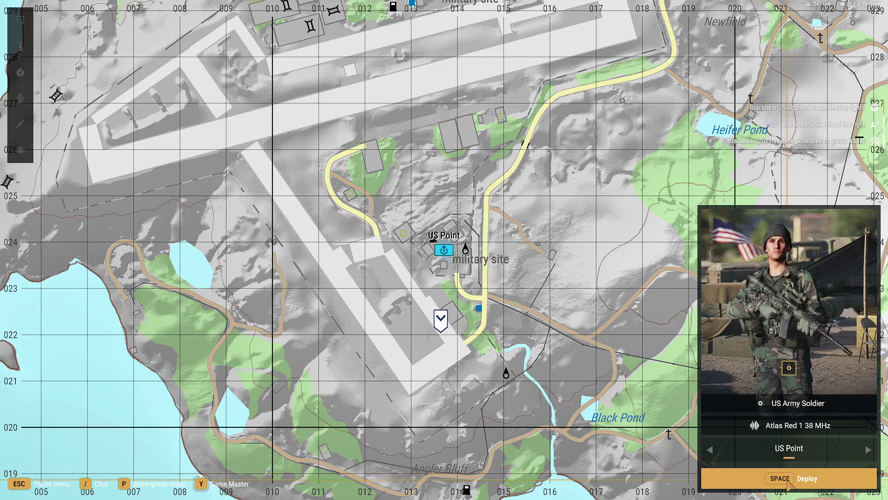
Step: Review the task marker on the island map, then deploy at US Point in third-person view
{"action": "scroll", "coordinate": [591, 376], "scroll_direction": "down", "scroll_amount": 5}
{"action": "left_click_drag", "start_coordinate": [586, 378], "coordinate": [359, 180]}
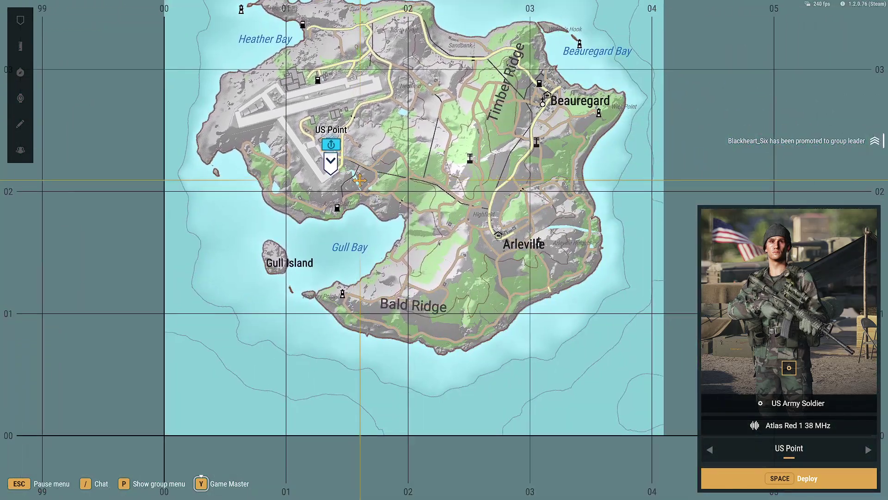
{"action": "left_click_drag", "start_coordinate": [332, 141], "coordinate": [335, 188]}
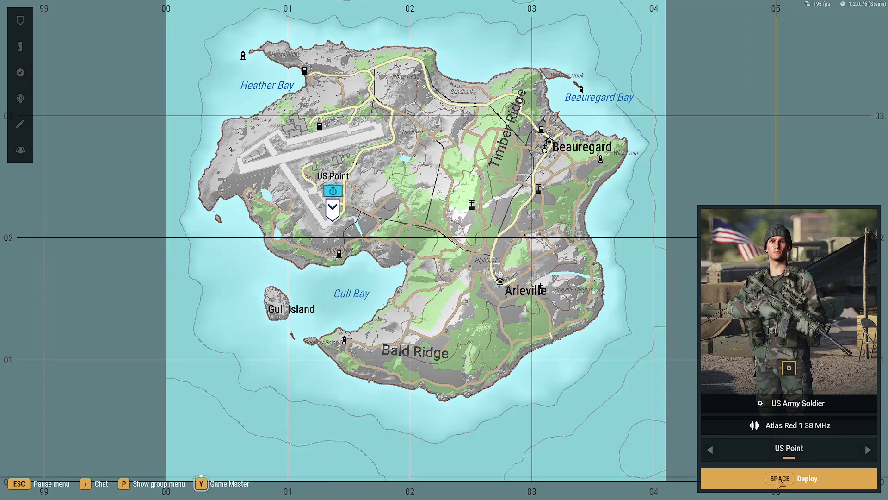
{"action": "left_click", "coordinate": [796, 478]}
{"action": "key", "text": "v"}
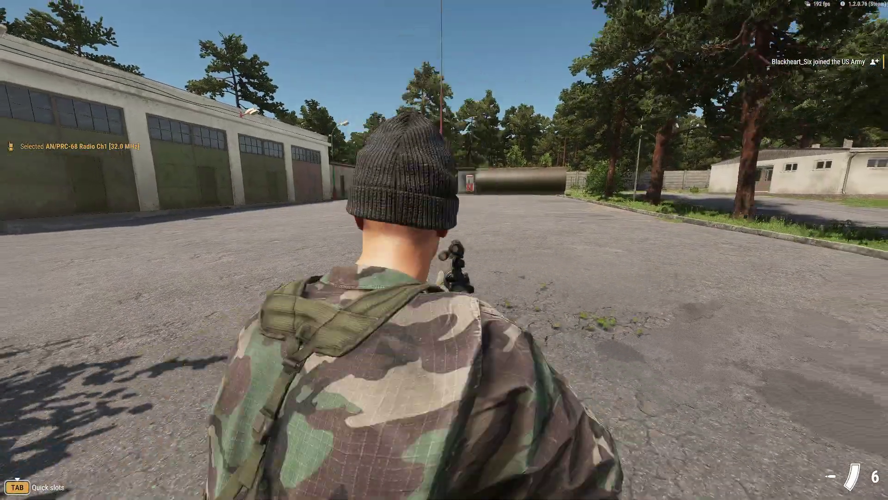
{"action": "key", "text": "w"}
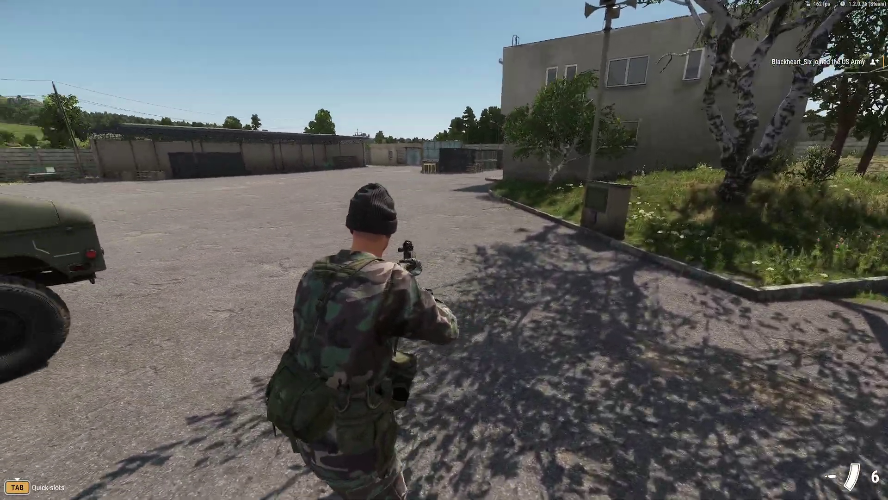
Step: Teleport the player character to the concrete apron beside the airfield hangar with Game Master, and return to the character
{"action": "key", "text": "Escape"}
{"action": "key", "text": "y"}
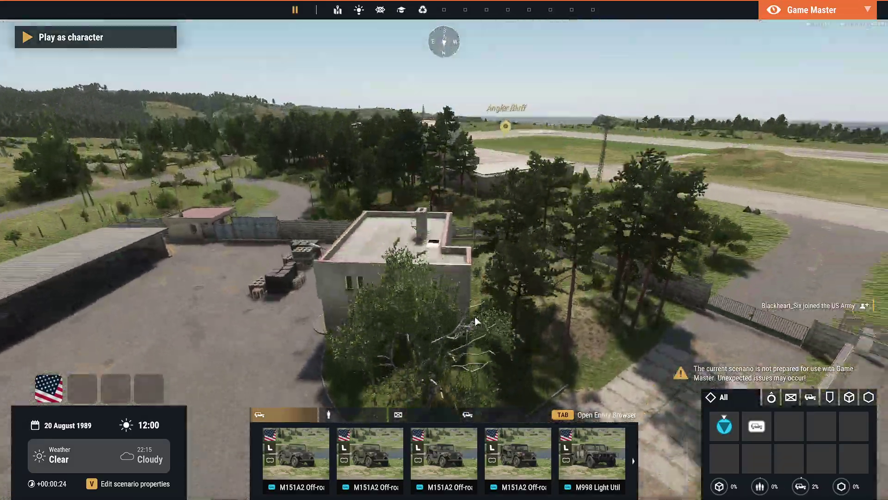
{"action": "key", "text": "w"}
{"action": "right_click_drag", "start_coordinate": [475, 317], "coordinate": [374, 351]}
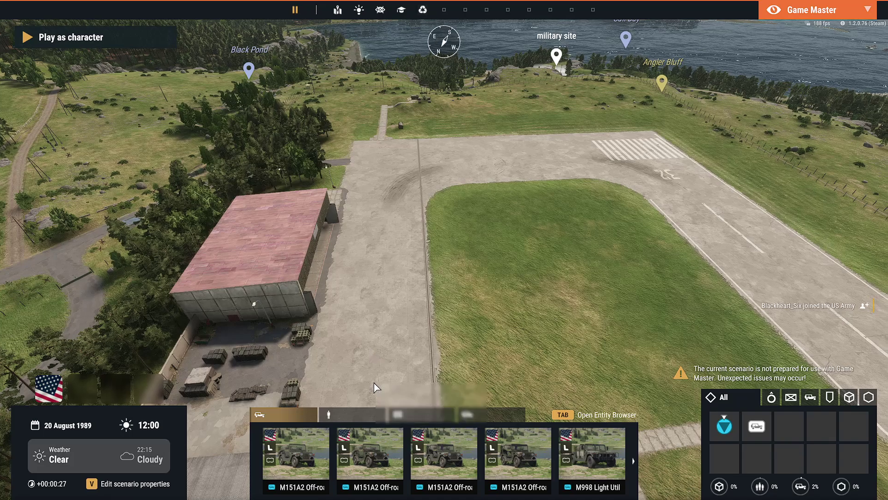
{"action": "right_click", "coordinate": [376, 384]}
{"action": "left_click", "coordinate": [391, 405]}
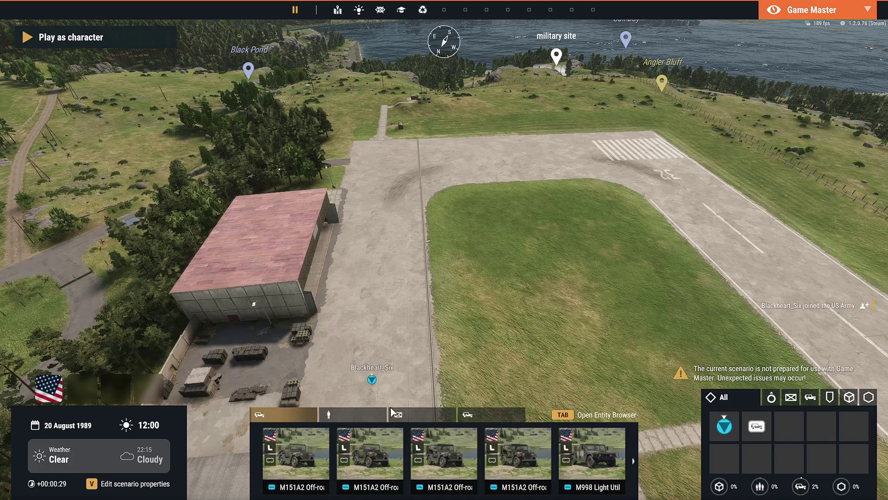
{"action": "key", "text": "y"}
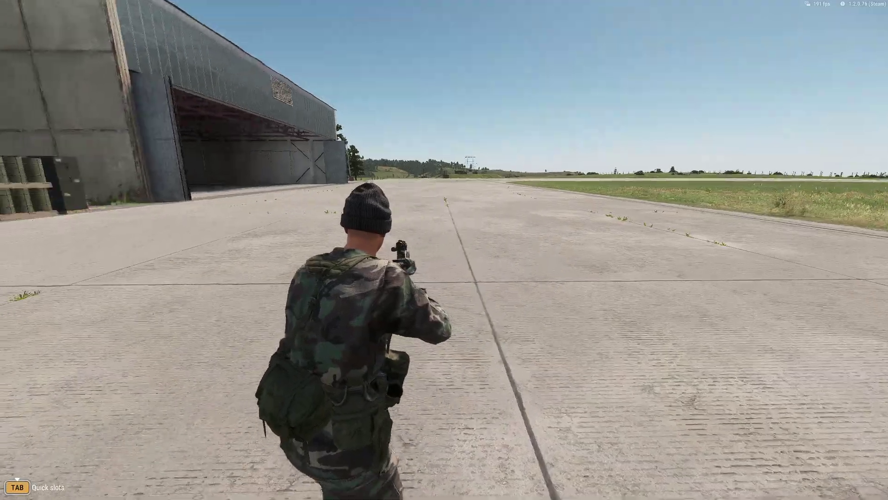
Step: Move the character toward the hangar and examine the in-game map for task markers
{"action": "key", "text": "w"}
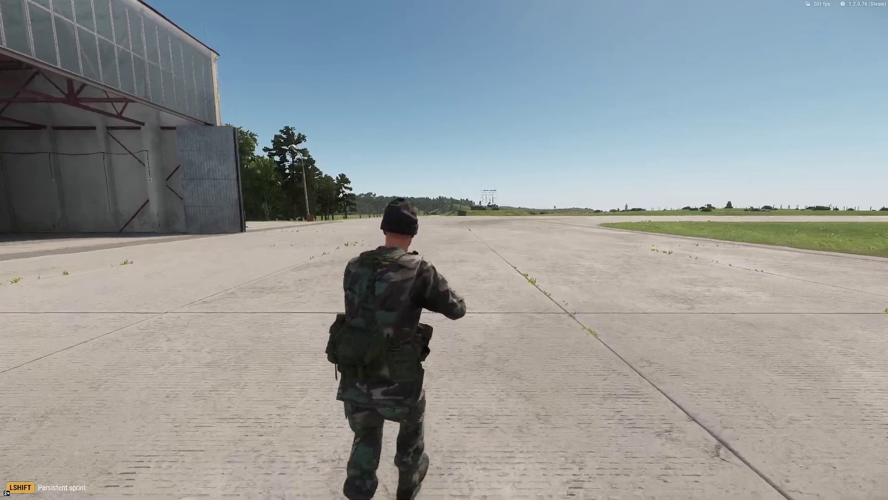
{"action": "key", "text": "m"}
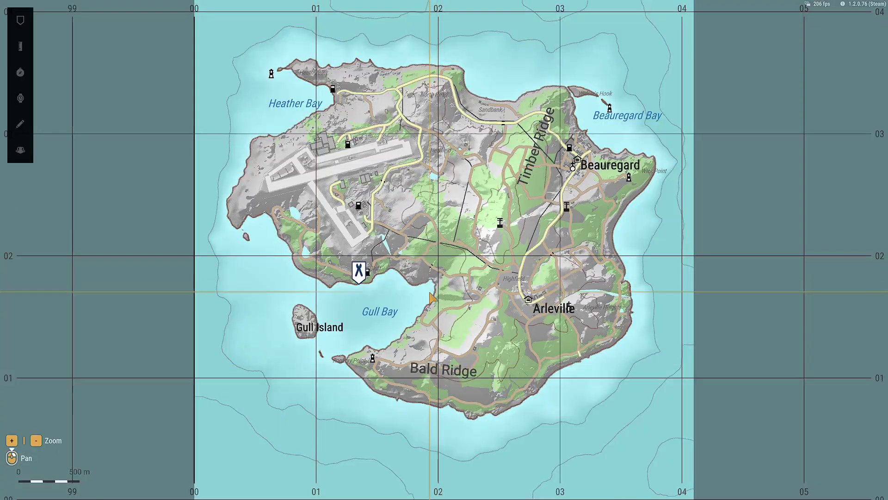
{"action": "scroll", "coordinate": [406, 250], "scroll_direction": "up", "scroll_amount": 5}
{"action": "scroll", "coordinate": [356, 259], "scroll_direction": "down", "scroll_amount": 4}
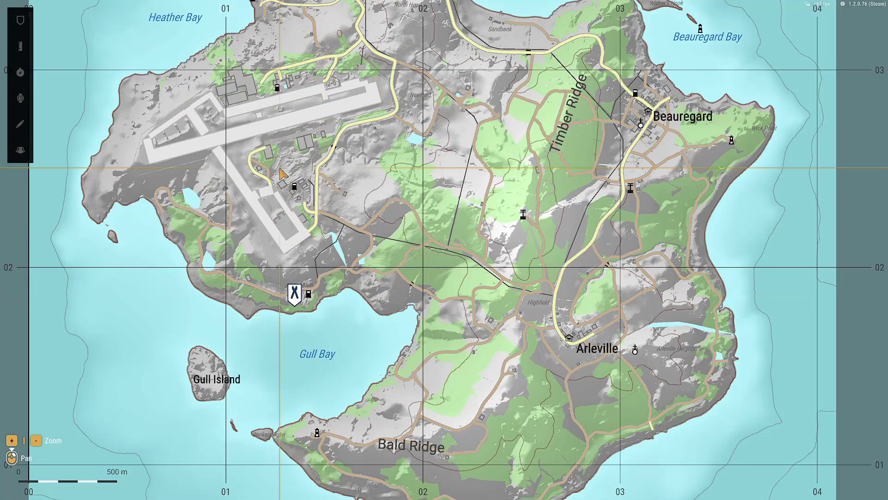
{"action": "key", "text": "m"}
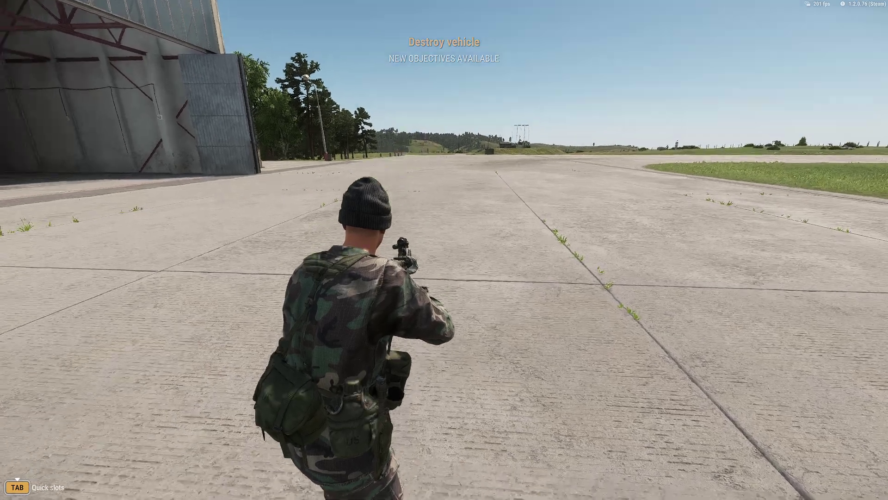
Step: Walk the character around the apron in front of the hangar, and end the play test
{"action": "key", "text": "w"}
{"action": "key", "text": "w"}
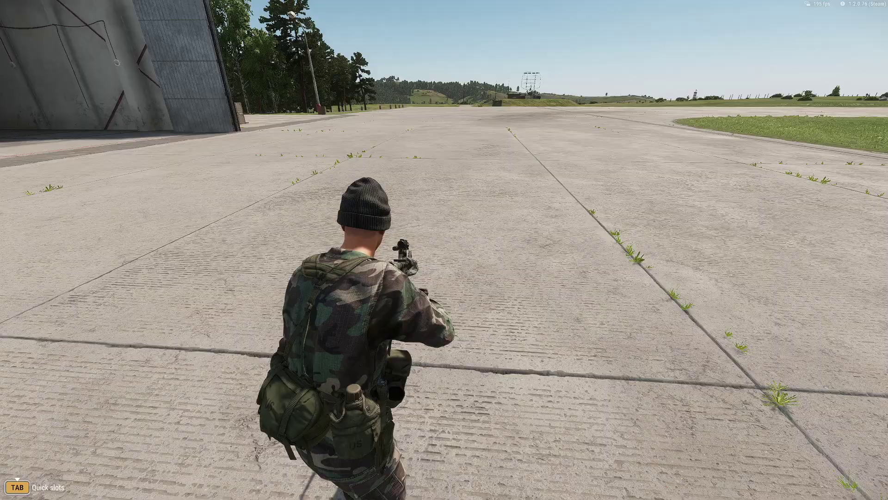
{"action": "key", "text": "w"}
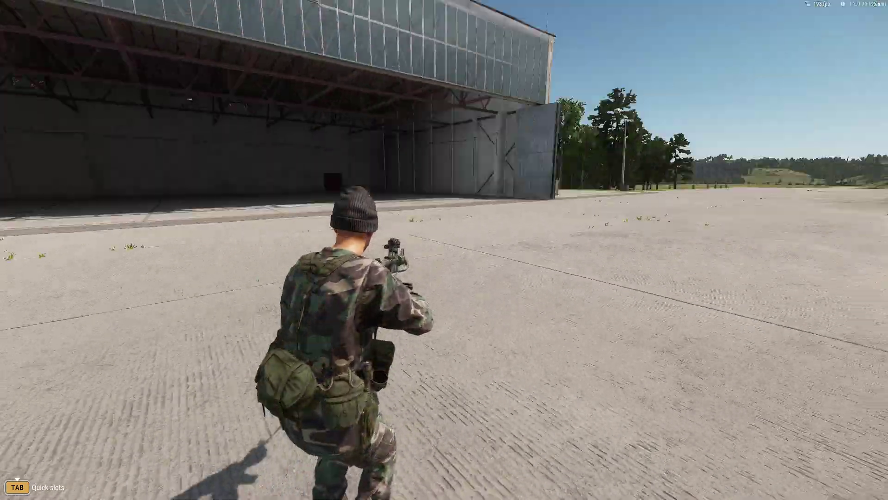
{"action": "key", "text": "w"}
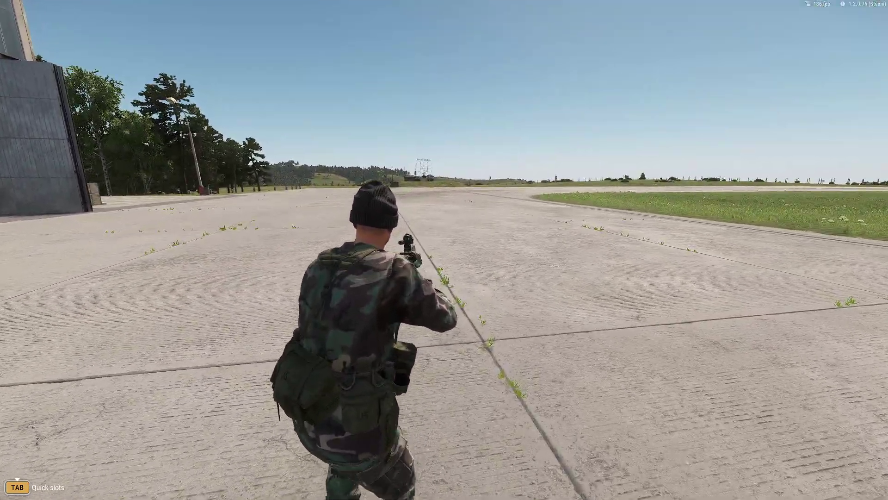
{"action": "key", "text": "Escape"}
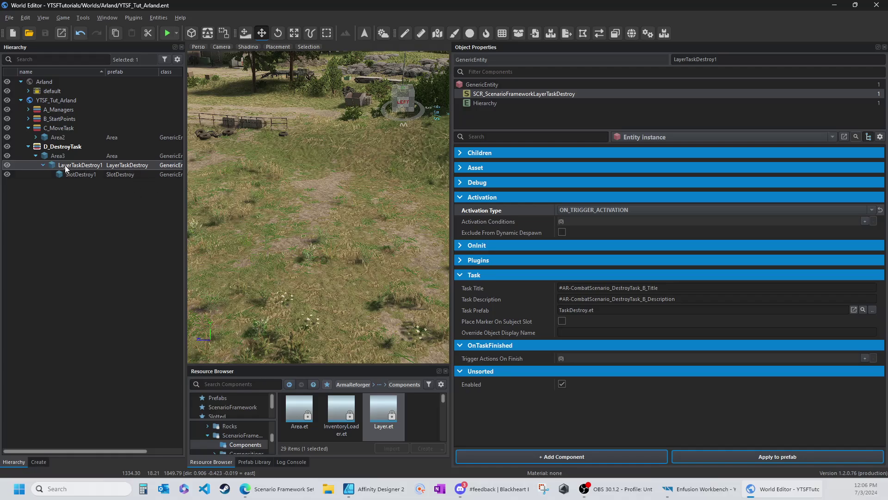
Step: Inspect the activation and task settings of LayerTaskMove1's SCR_ScenarioFrameworkLayerTask component
{"action": "left_click", "coordinate": [35, 155]}
{"action": "left_click", "coordinate": [35, 137]}
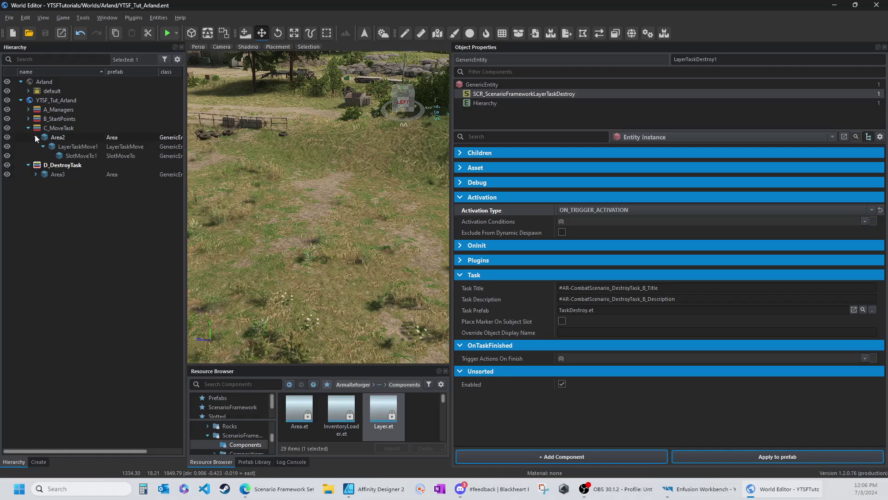
{"action": "left_click", "coordinate": [44, 146]}
{"action": "left_click", "coordinate": [63, 147]}
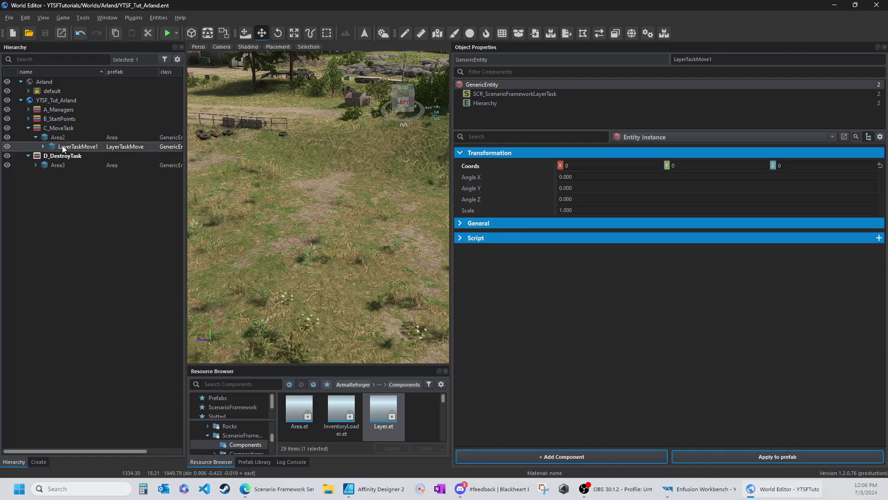
{"action": "left_click", "coordinate": [43, 146]}
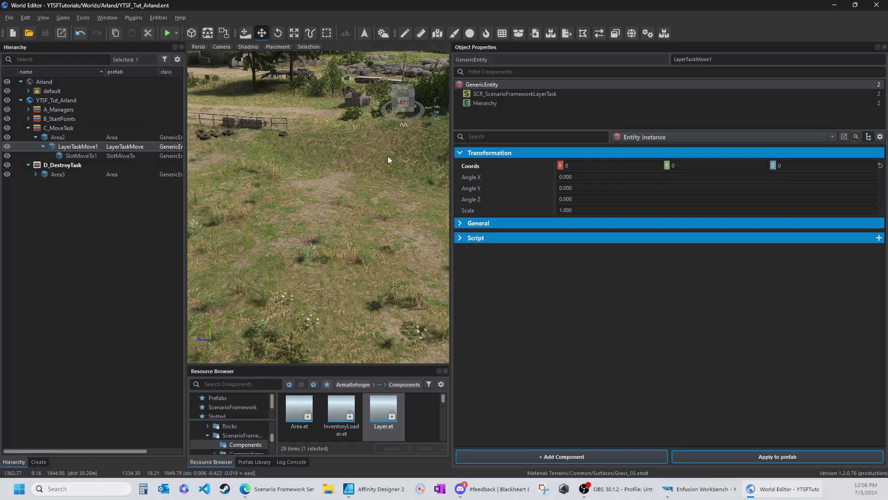
{"action": "left_click", "coordinate": [536, 94]}
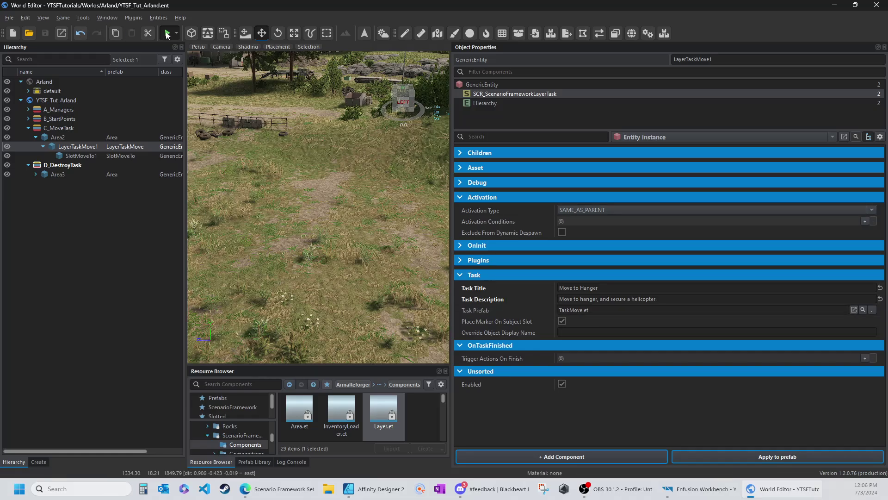
Step: Start another play test as US Army and accept the Move to Hanger objective on the deployment map
{"action": "left_click", "coordinate": [167, 35]}
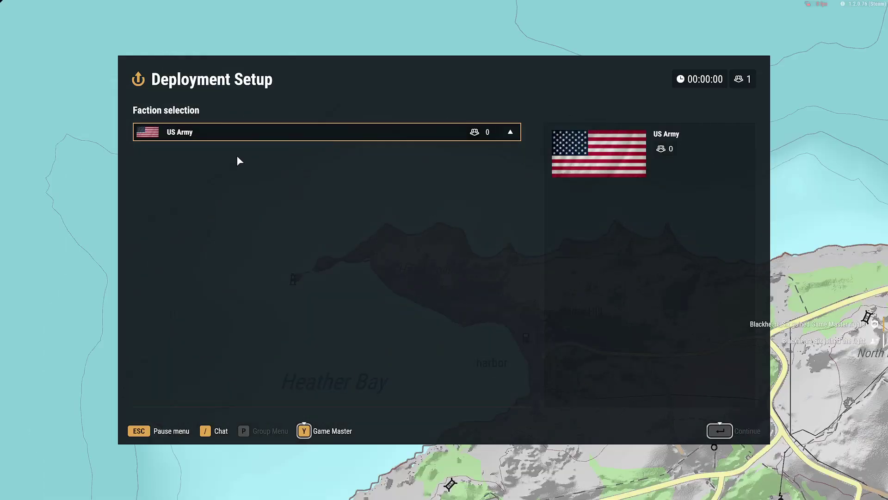
{"action": "left_click", "coordinate": [190, 134]}
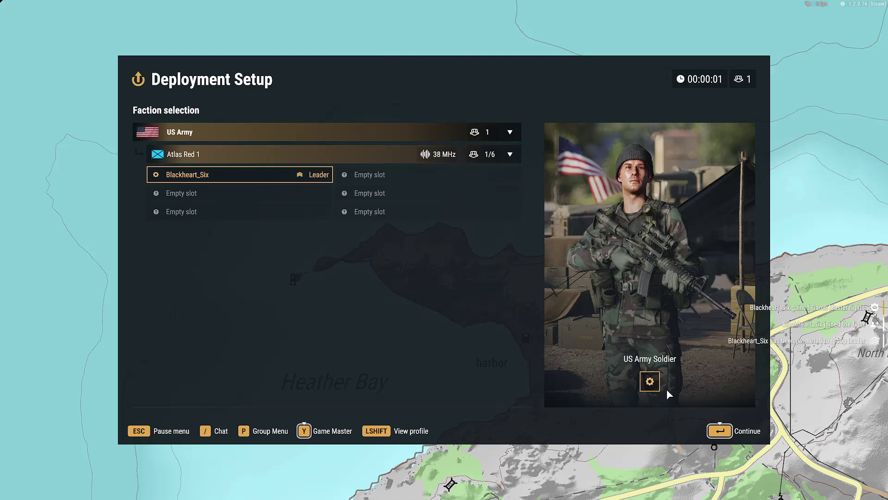
{"action": "left_click", "coordinate": [720, 431]}
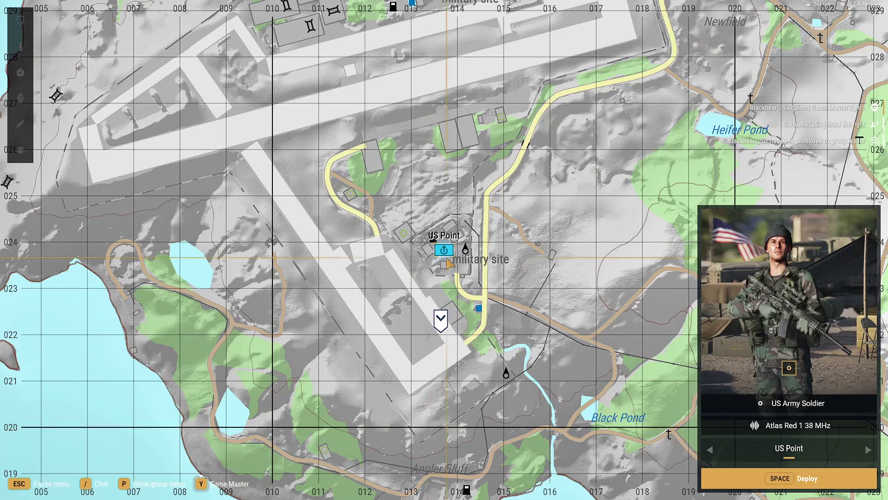
{"action": "left_click", "coordinate": [444, 327]}
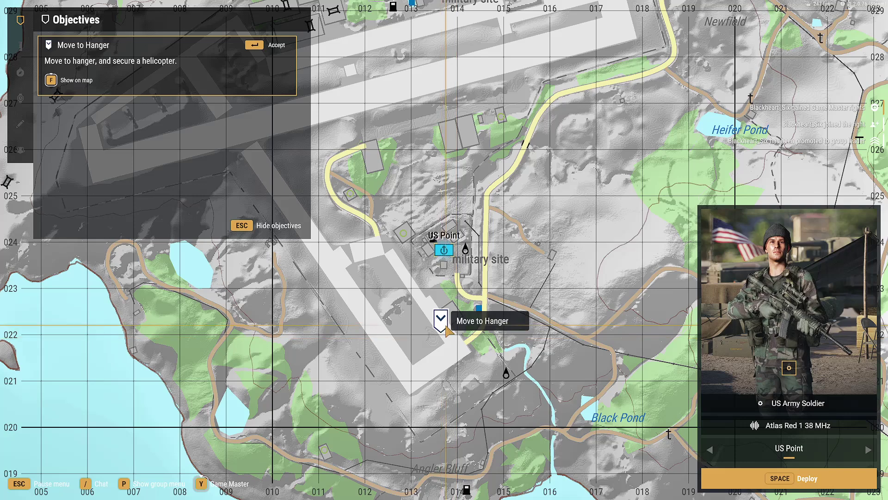
{"action": "left_click", "coordinate": [277, 46]}
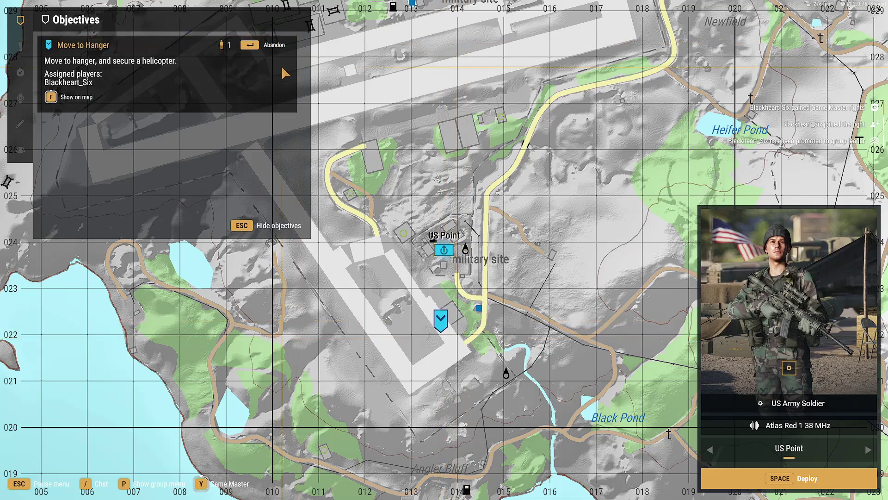
Step: Deploy as a US Army soldier at US Point and move forward in third-person view
{"action": "key", "text": "space"}
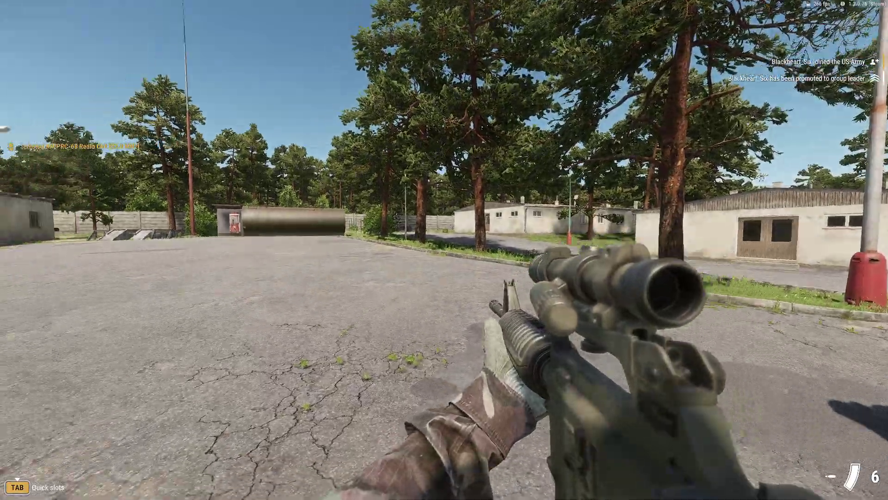
{"action": "key", "text": "v"}
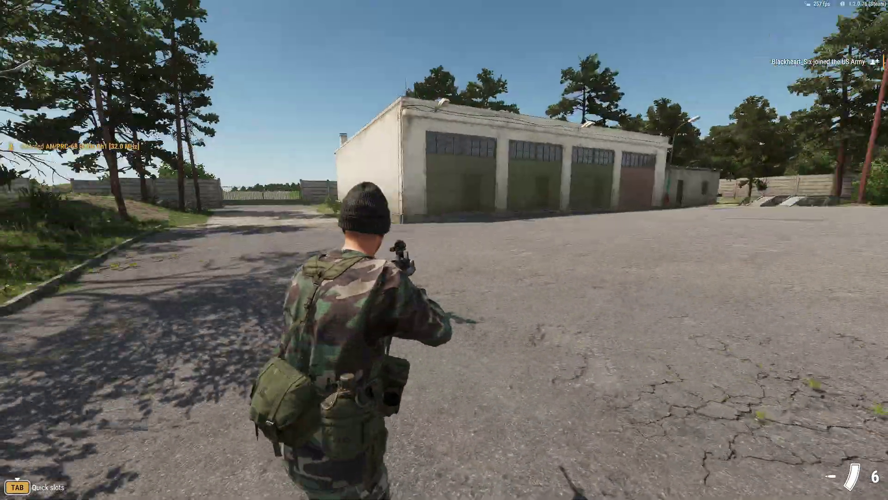
{"action": "key", "text": "w"}
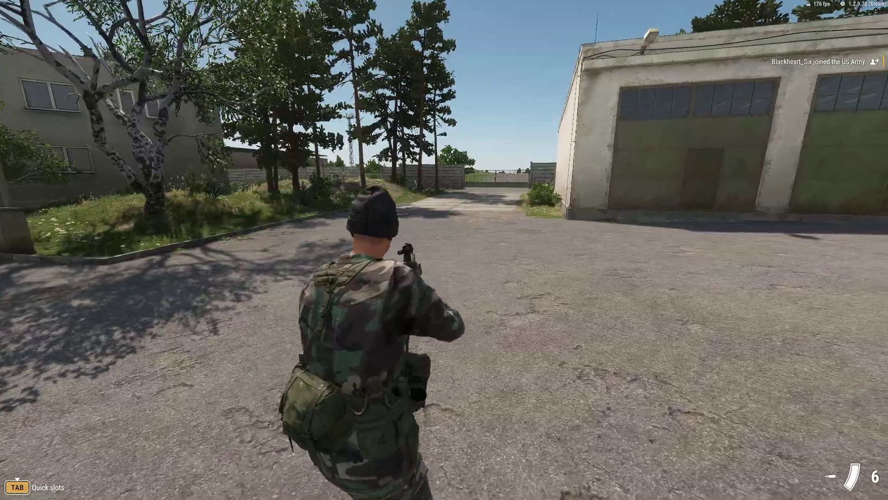
Step: Abandon the Move to Hanger objective on the in-game map and accept it again
{"action": "key", "text": "m"}
{"action": "left_click", "coordinate": [365, 232]}
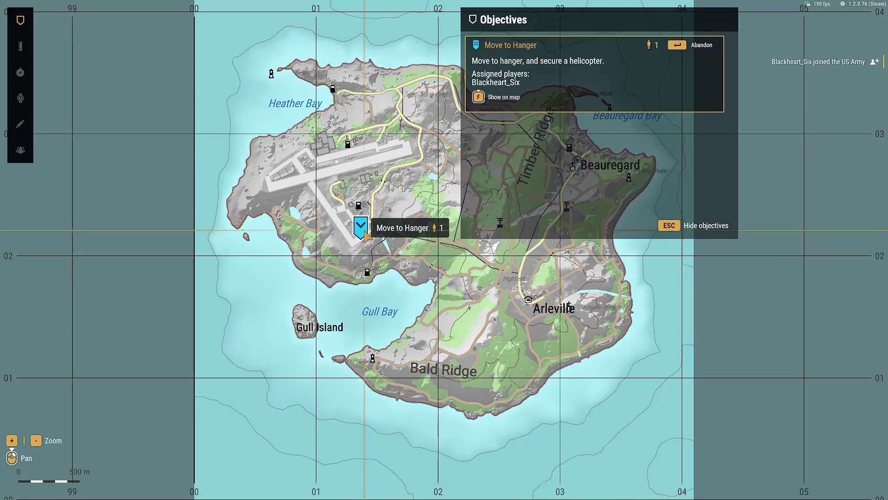
{"action": "left_click", "coordinate": [677, 45]}
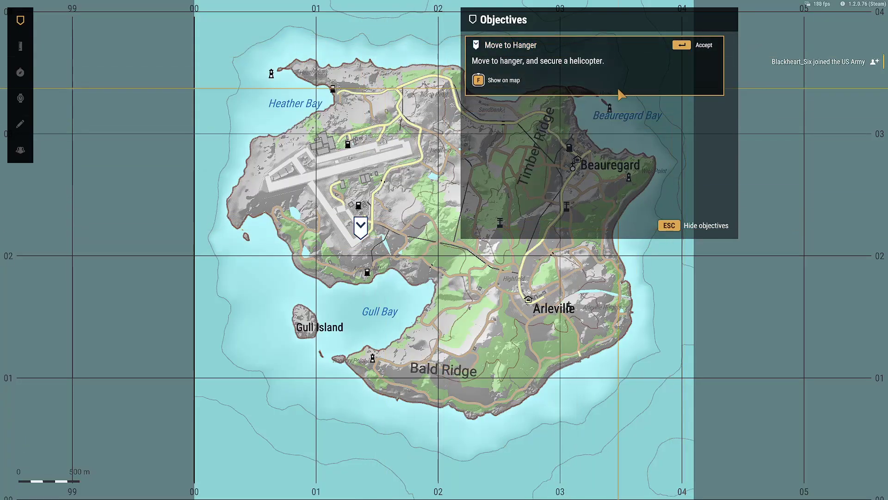
{"action": "left_click", "coordinate": [674, 227]}
{"action": "key", "text": "m"}
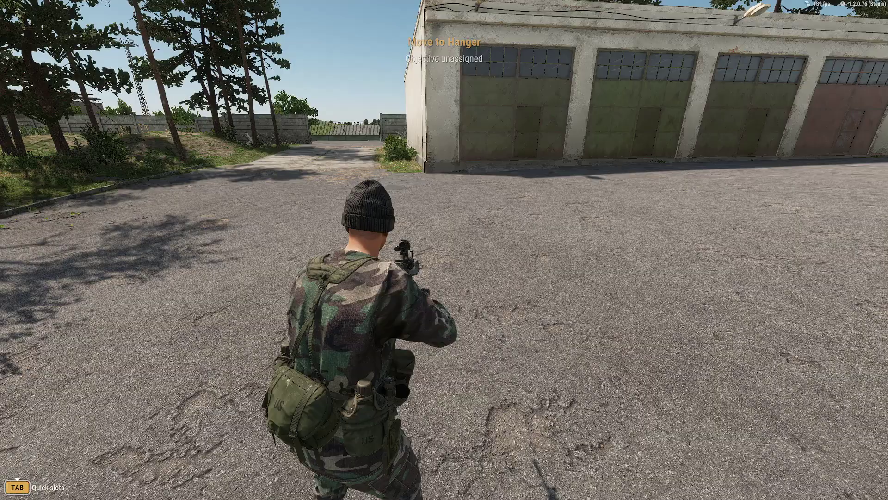
{"action": "key", "text": "w"}
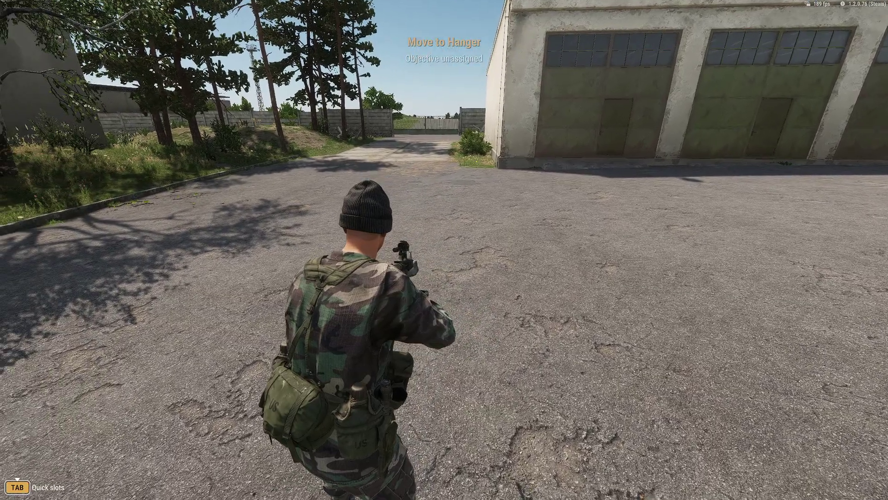
{"action": "key", "text": "m"}
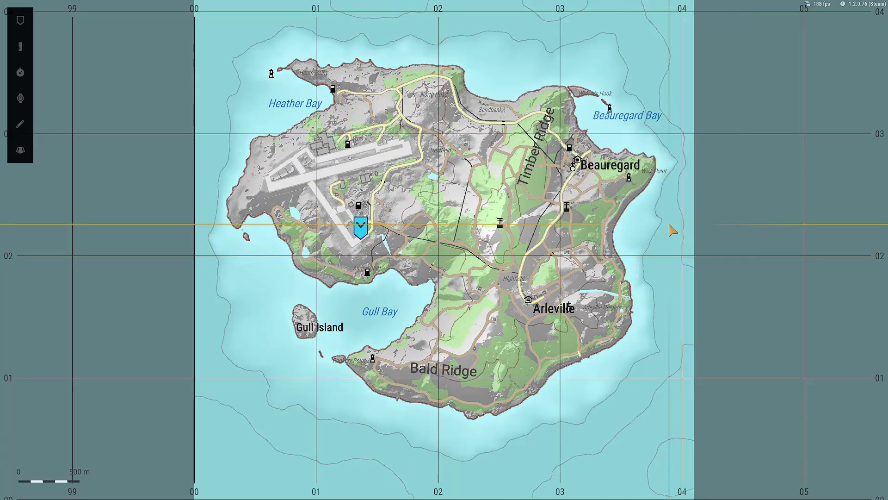
{"action": "key", "text": "m"}
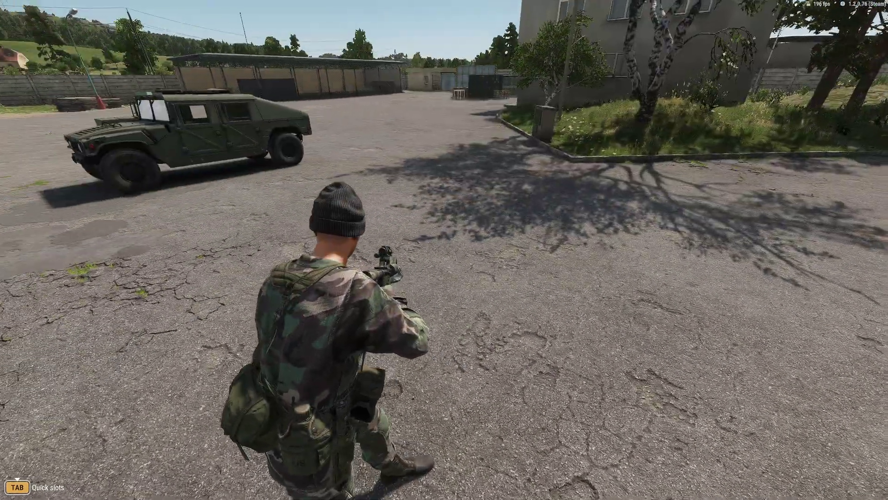
Step: Switch to Game Master and teleport the player onto the concrete apron in front of the hangar
{"action": "key", "text": "w"}
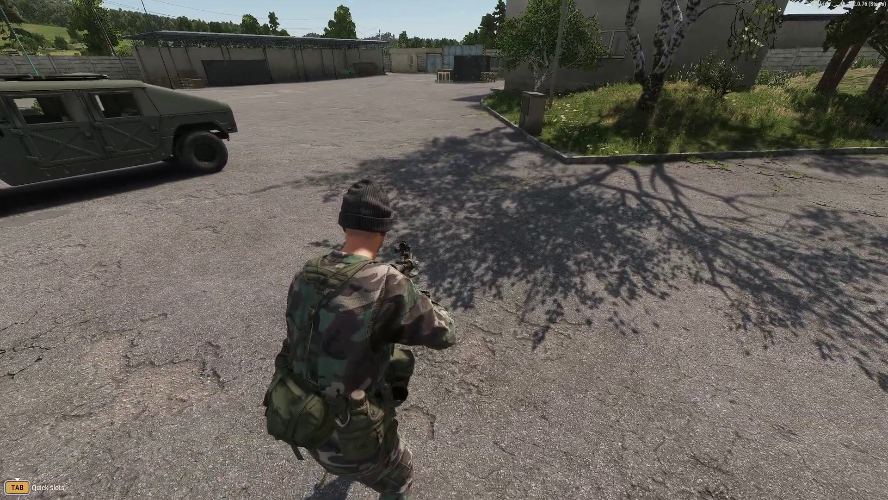
{"action": "key", "text": "y"}
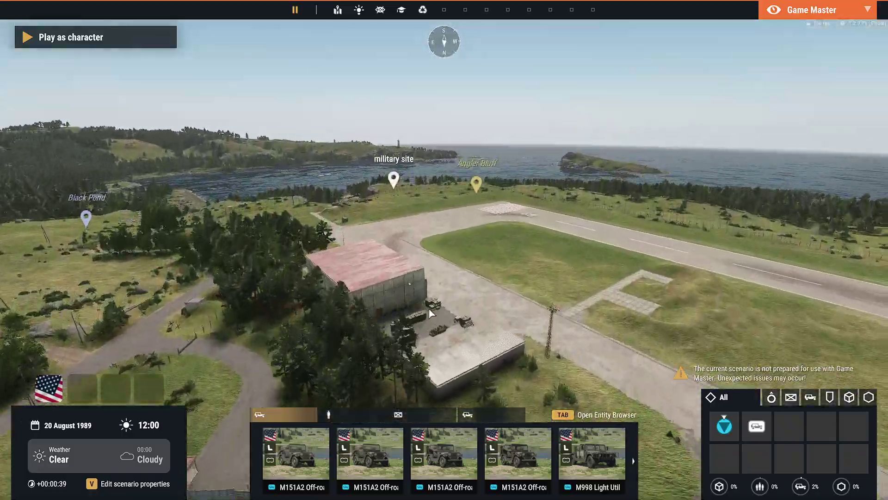
{"action": "key", "text": "w"}
{"action": "key", "text": "d"}
{"action": "right_click_drag", "start_coordinate": [429, 309], "coordinate": [2, 296]}
{"action": "key", "text": "w"}
{"action": "key", "text": "z"}
{"action": "key", "text": "w"}
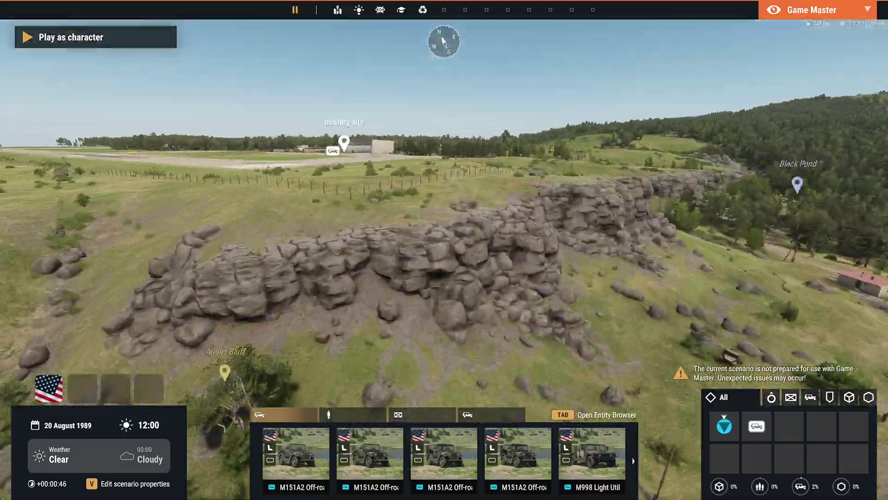
{"action": "key", "text": "w"}
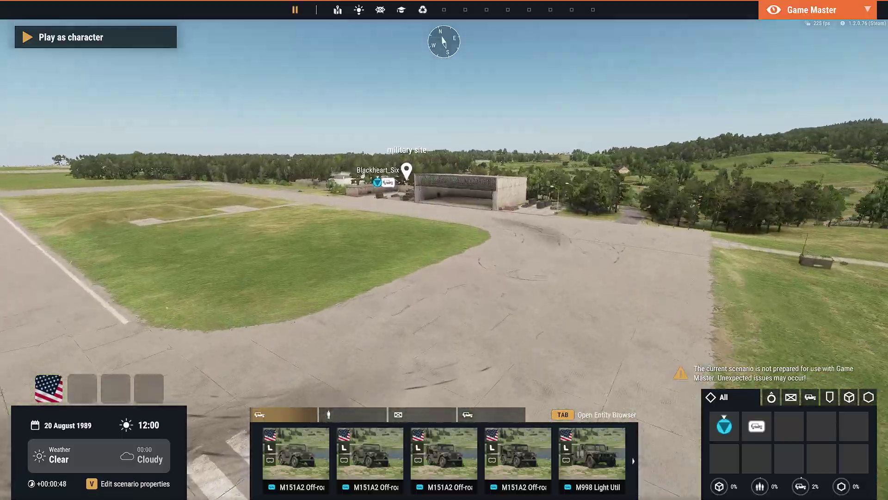
{"action": "right_click_drag", "start_coordinate": [2, 296], "coordinate": [268, 323]}
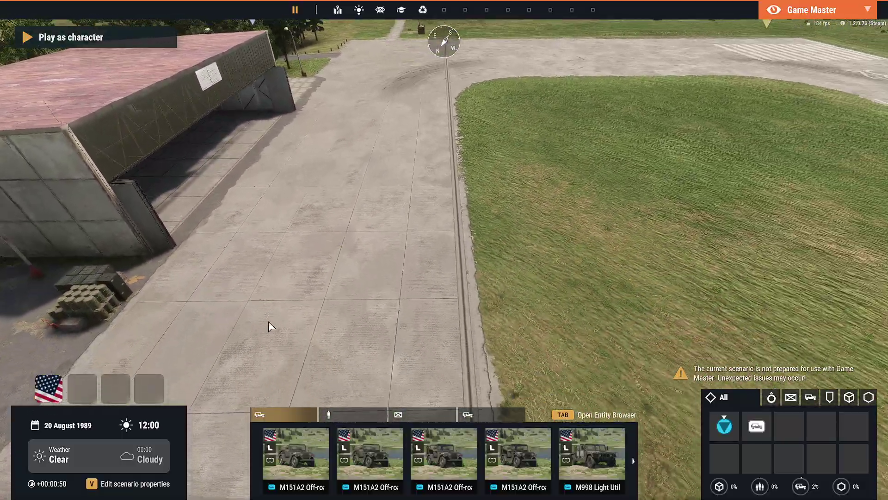
{"action": "right_click", "coordinate": [277, 337]}
{"action": "left_click", "coordinate": [295, 360]}
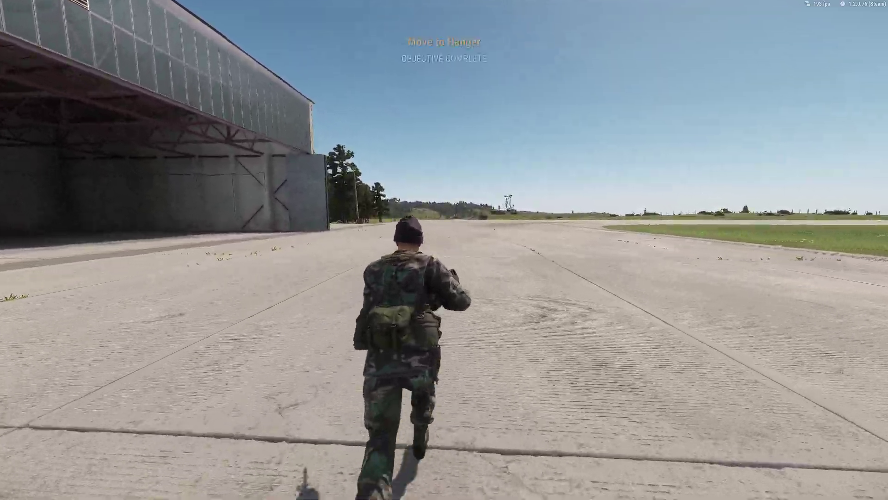
Step: Walk along the apron past the hangar and accept the Destroy vehicle objective on the in-game map
{"action": "key", "text": "w"}
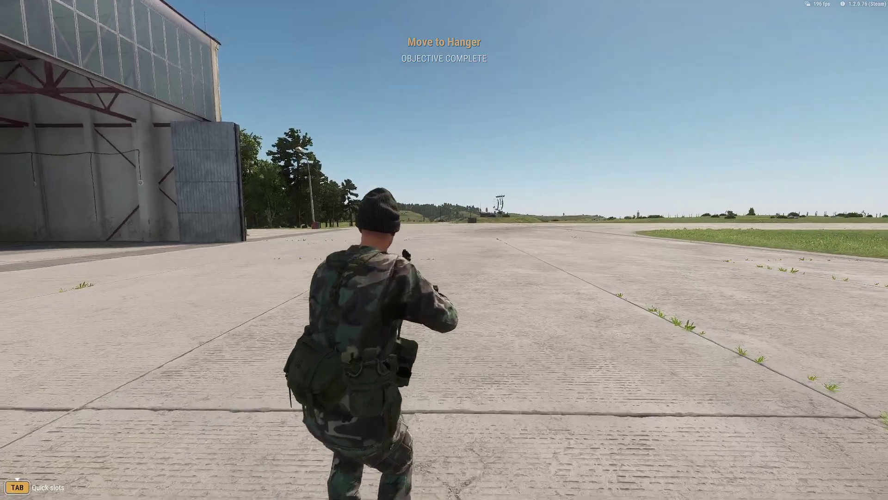
{"action": "key", "text": "w"}
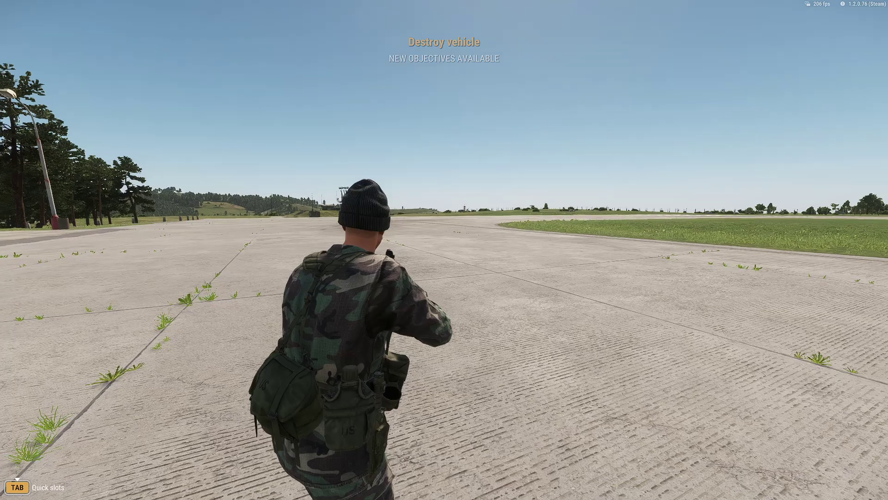
{"action": "key", "text": "m"}
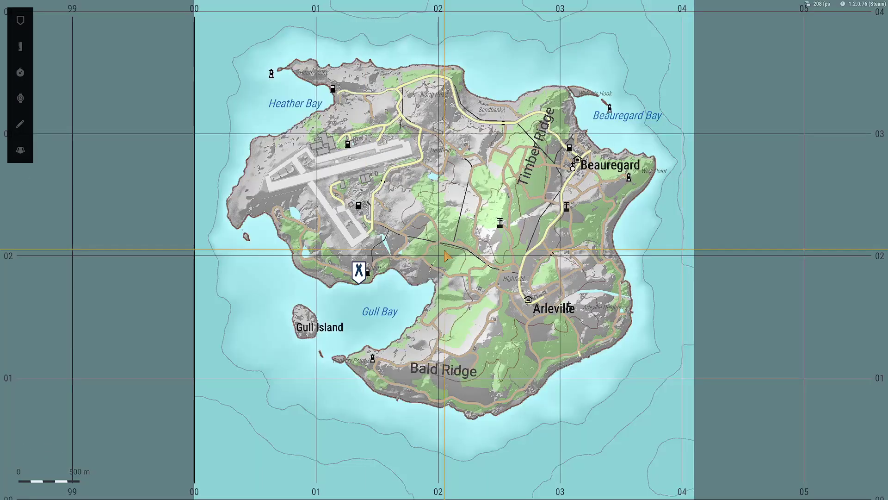
{"action": "left_click", "coordinate": [363, 271]}
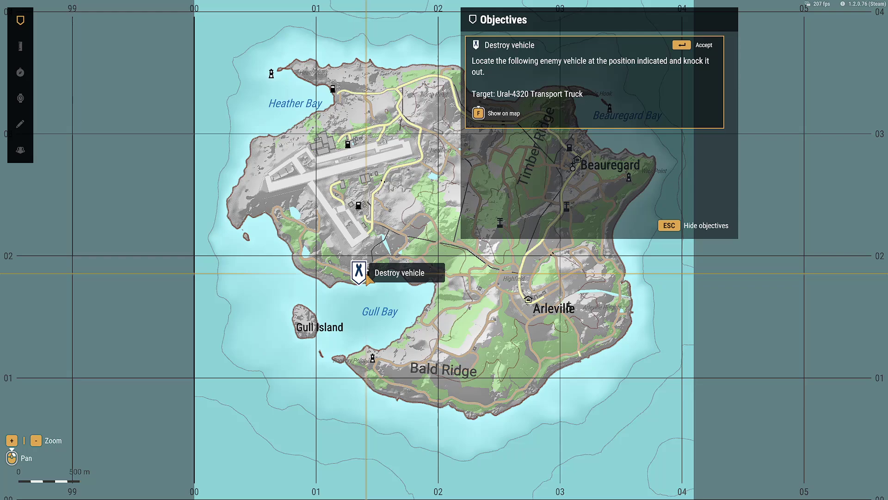
{"action": "key", "text": "Return"}
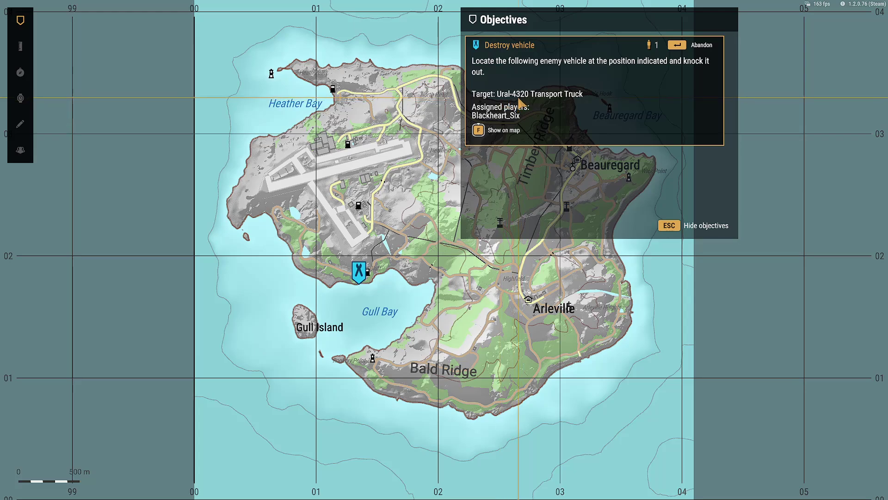
{"action": "left_click", "coordinate": [669, 225]}
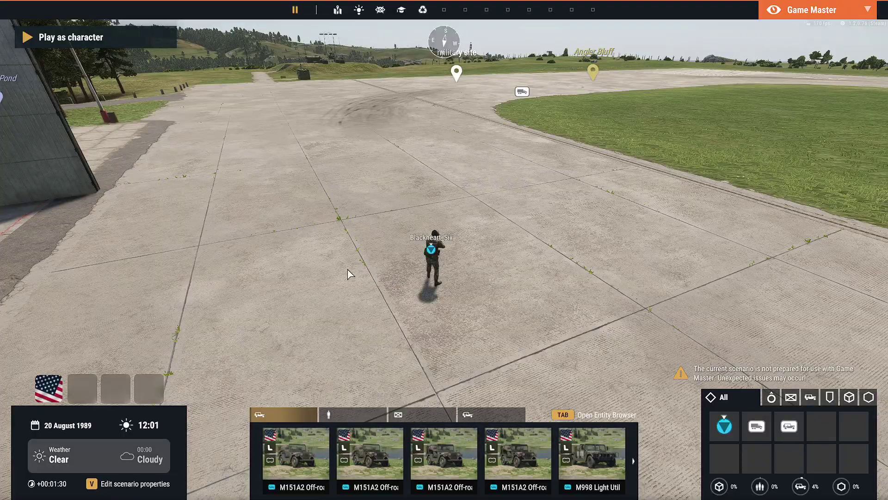
Step: Teleport the player in Game Master to the field beside the Ural-4320 Transport Truck and resume control of the character facing it
{"action": "key", "text": "w"}
{"action": "right_click_drag", "start_coordinate": [347, 269], "coordinate": [122, 291]}
{"action": "key", "text": "w"}
{"action": "key", "text": "z"}
{"action": "right_click", "coordinate": [353, 320]}
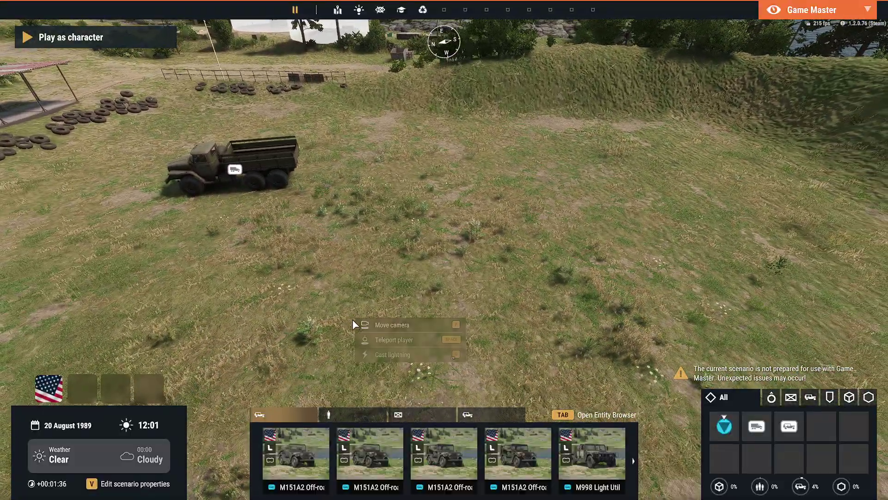
{"action": "left_click", "coordinate": [366, 340]}
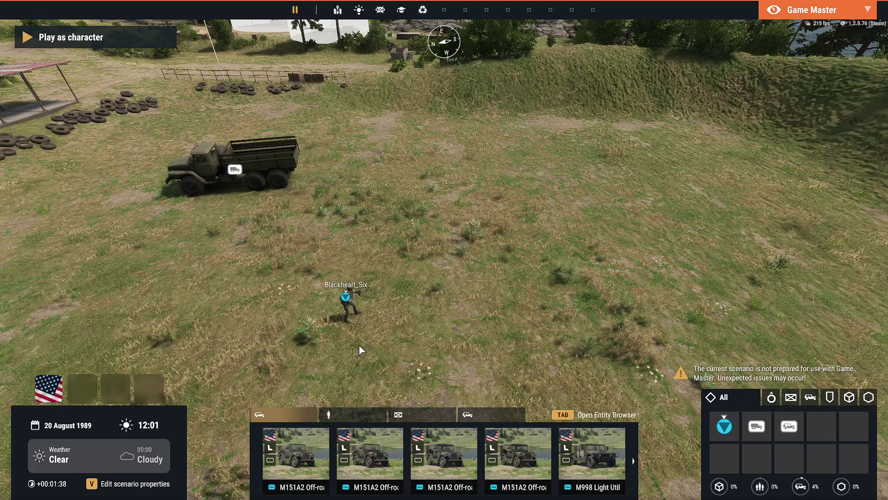
{"action": "key", "text": "y"}
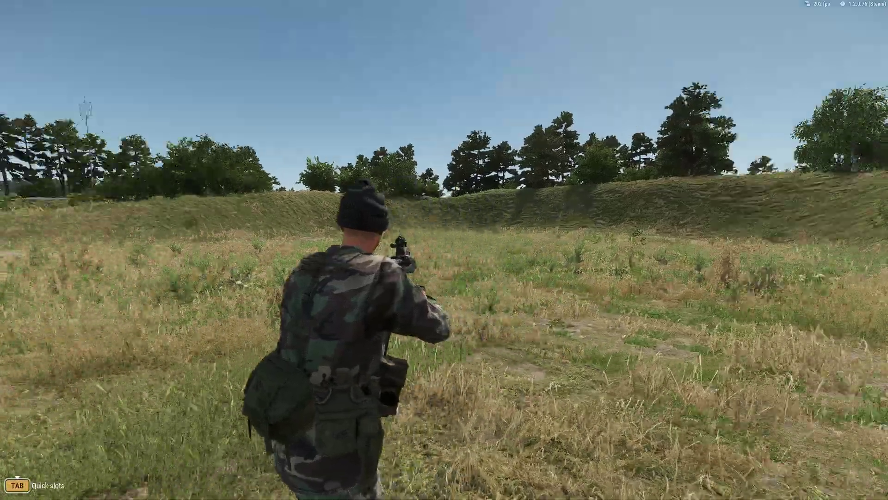
{"action": "key", "text": "s"}
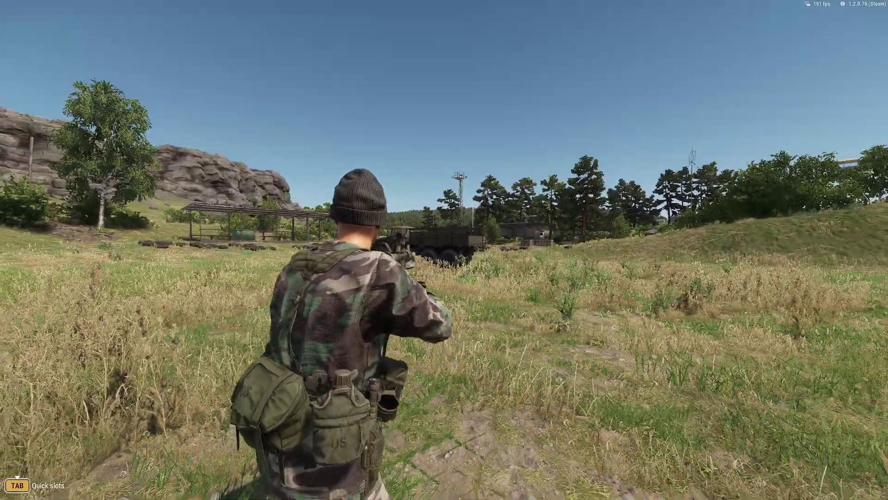
{"action": "key", "text": "a"}
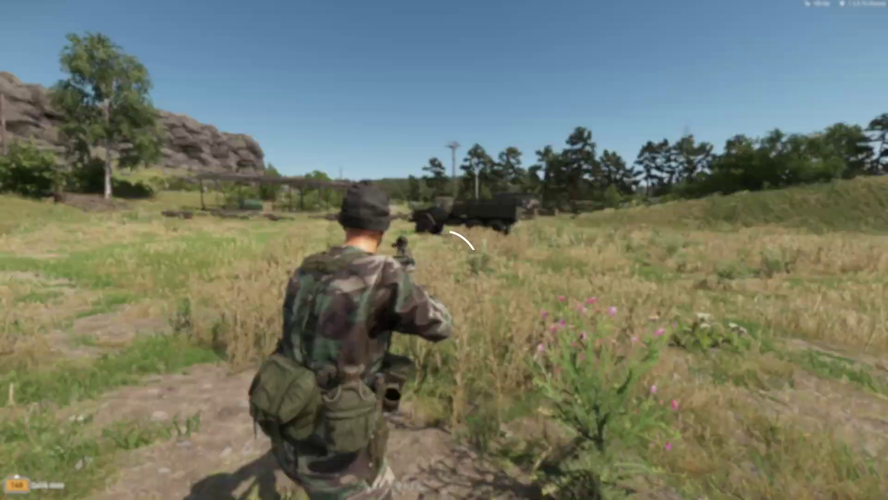
Step: Destroy the Ural-4320 Transport Truck in Game Master and return to the character
{"action": "key", "text": "y"}
{"action": "mouse_move", "coordinate": [462, 131]}
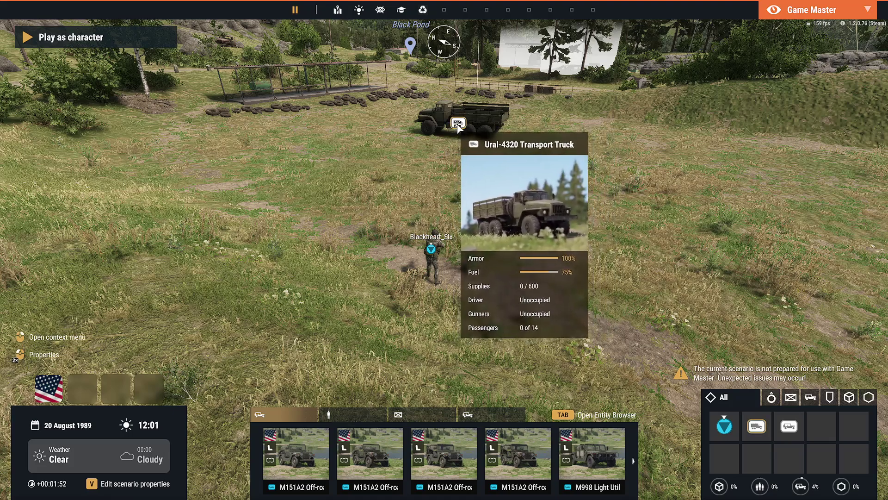
{"action": "key", "text": "End"}
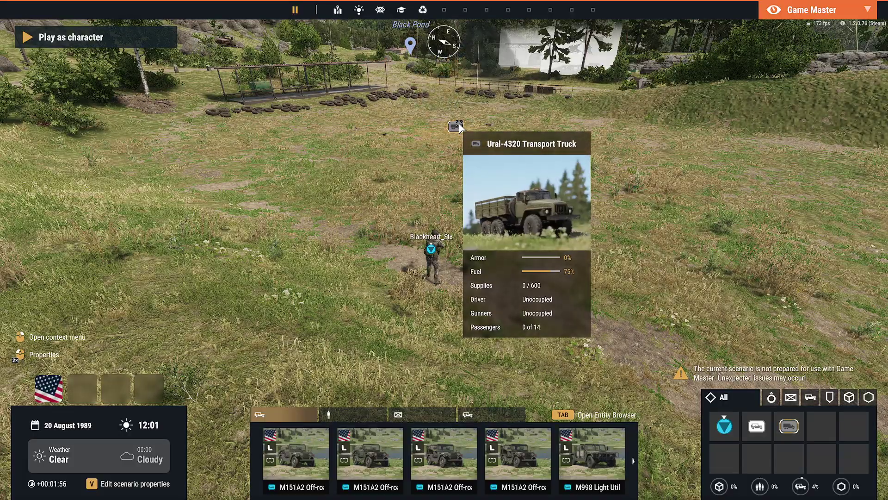
{"action": "key", "text": "y"}
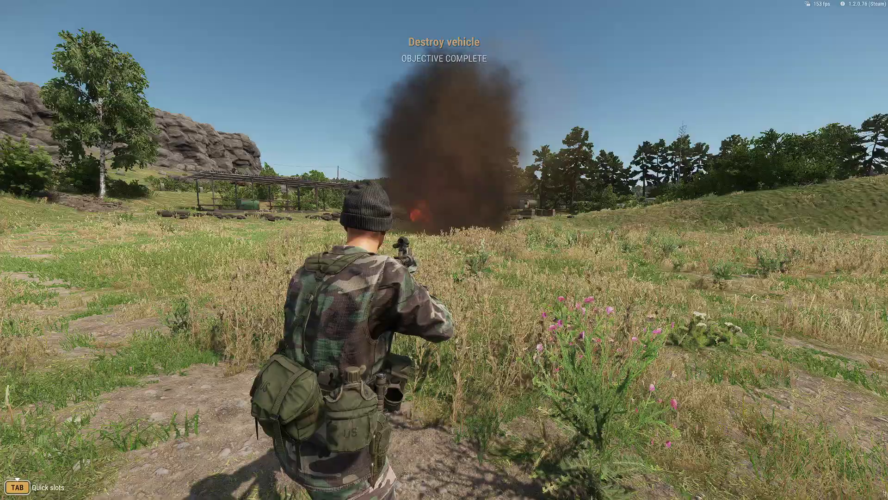
Step: Walk the character across the field toward the burning truck and examine the wreck
{"action": "key", "text": "w"}
{"action": "key", "text": "a"}
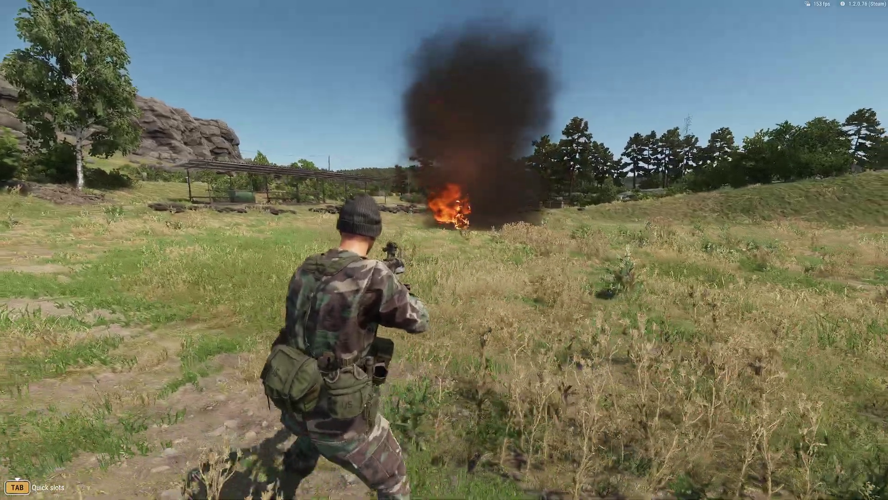
{"action": "key", "text": "a"}
{"action": "key", "text": "w"}
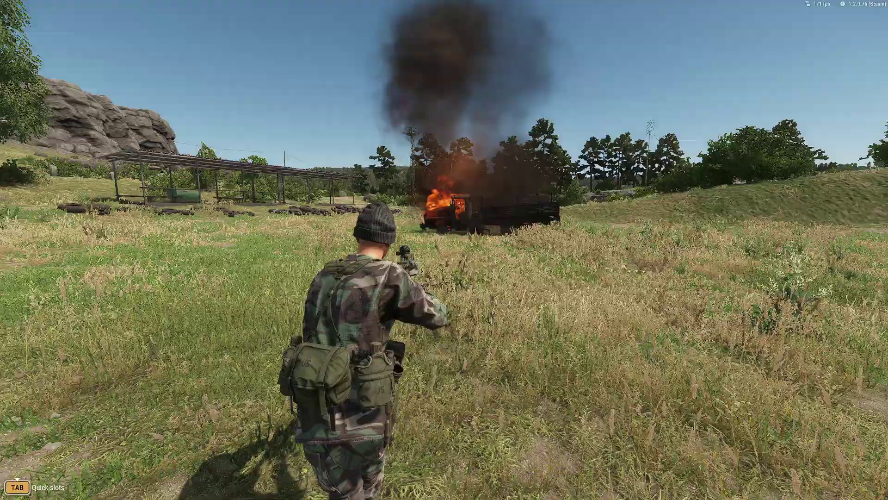
{"action": "right_click", "coordinate": [444, 250]}
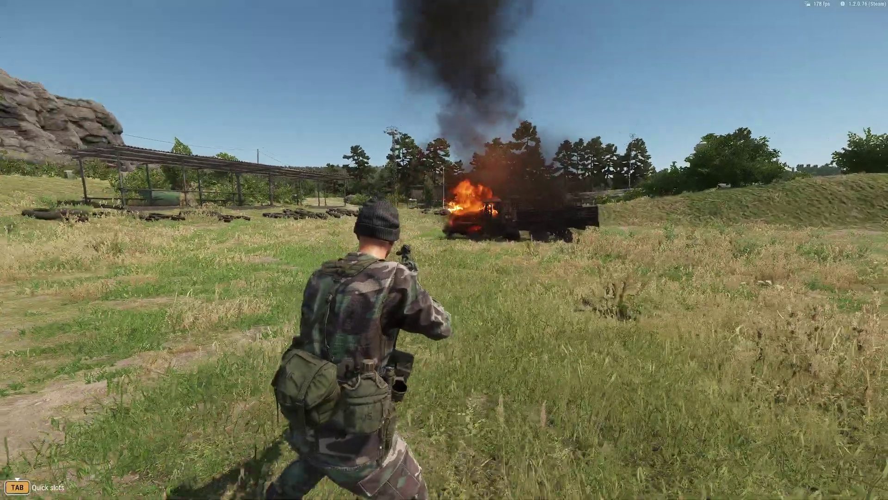
Step: Check the in-game map for remaining objective markers around the airfield and Gull Bay
{"action": "key", "text": "m"}
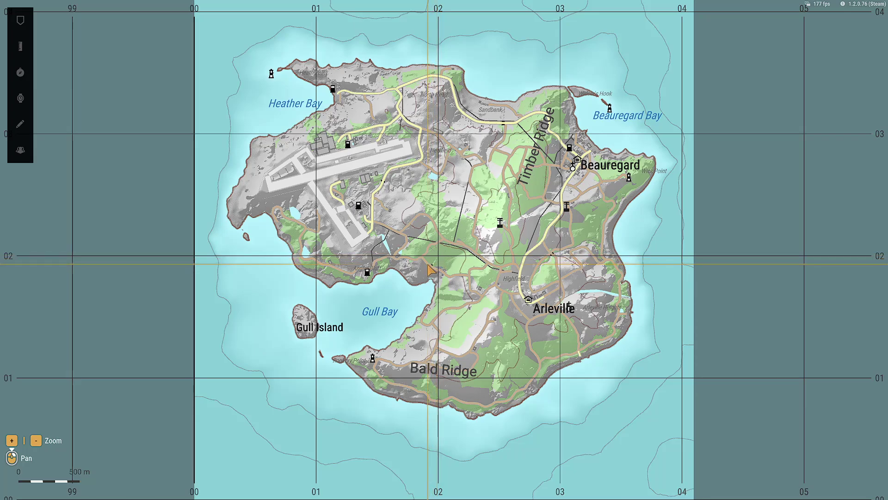
{"action": "left_click_drag", "start_coordinate": [388, 245], "coordinate": [427, 224]}
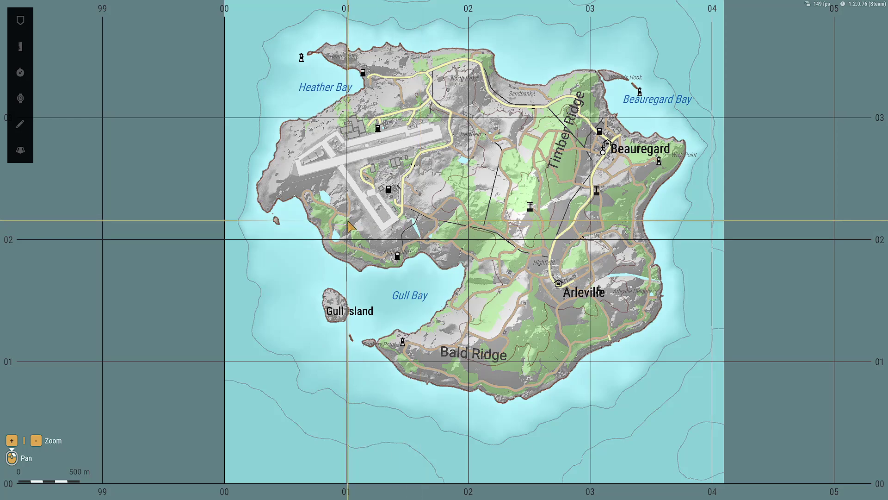
{"action": "key", "text": "m"}
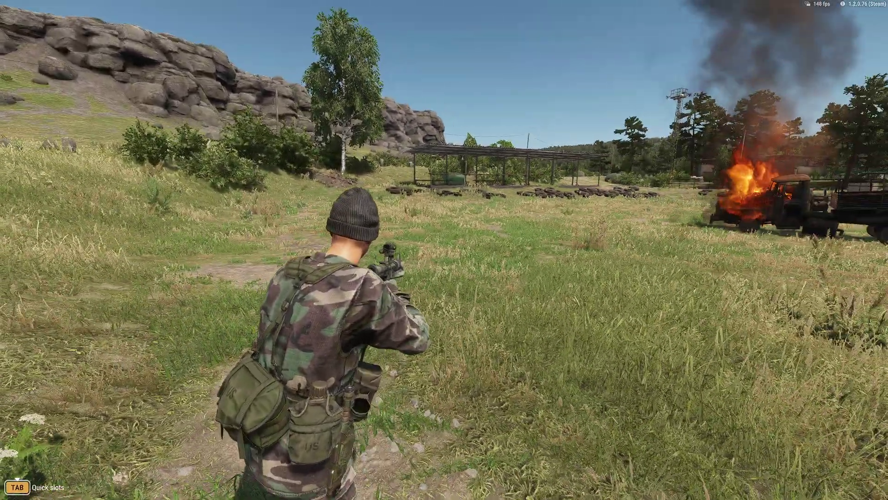
Step: Read the Add a Game Over section of the Scenario Framework tutorial in the browser and return to the game
{"action": "key", "text": "d"}
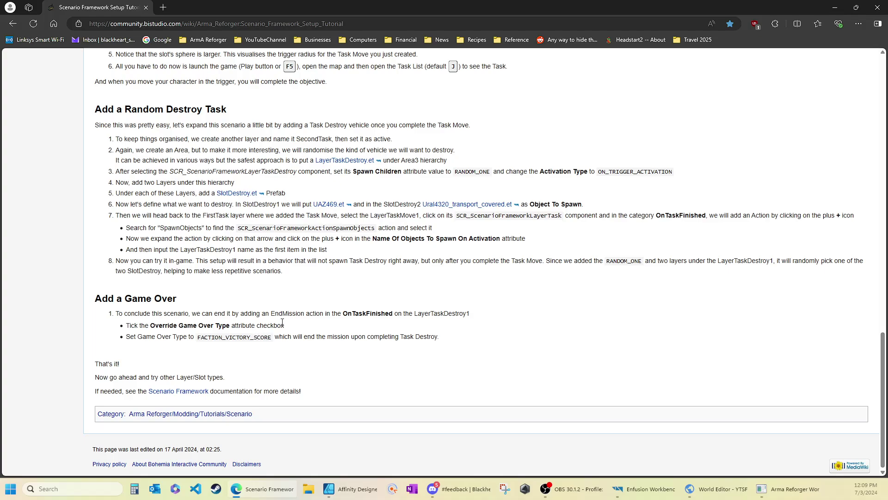
{"action": "left_click_drag", "start_coordinate": [451, 341], "coordinate": [94, 298]}
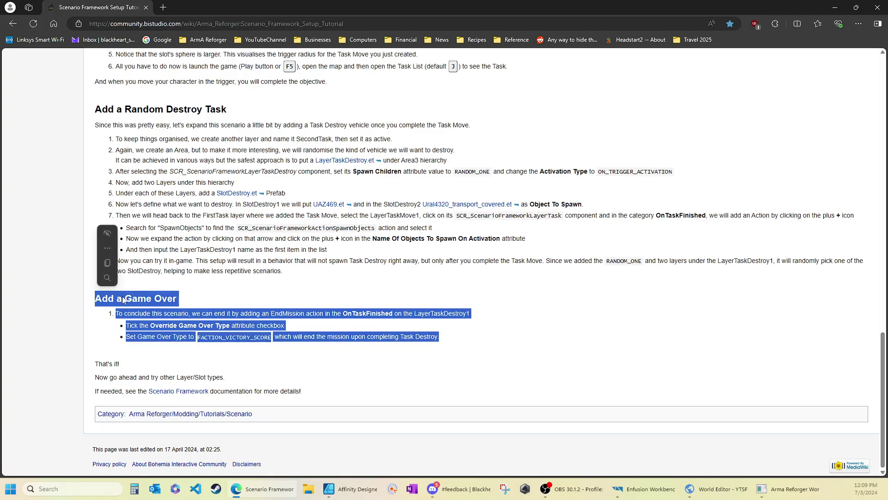
{"action": "left_click", "coordinate": [188, 314]}
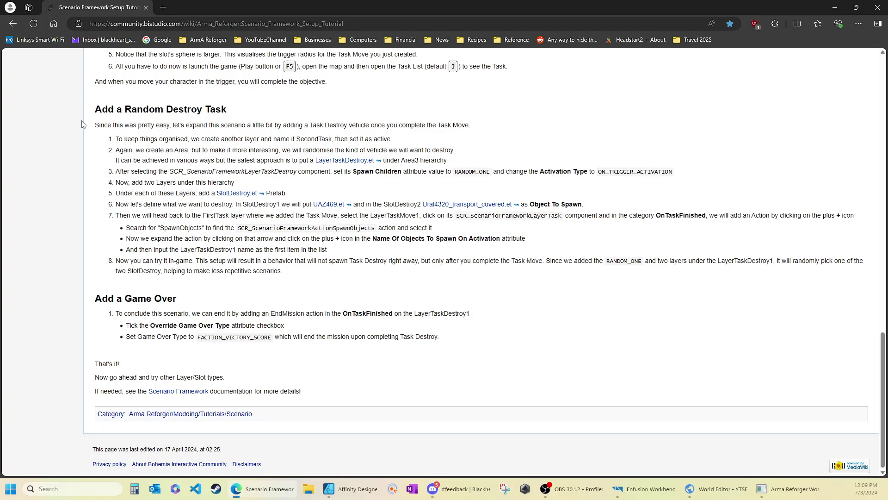
{"action": "left_click", "coordinate": [831, 13]}
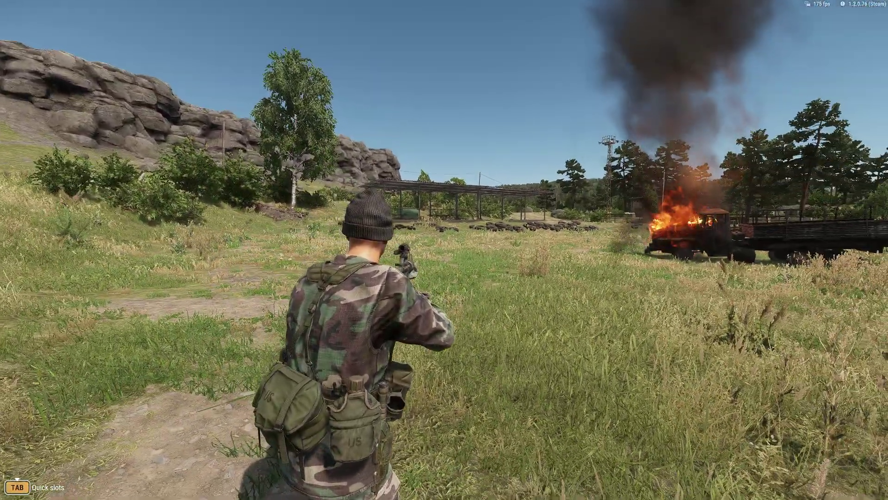
Step: End the play-test and review the OnTaskFinish actions in SlotMoveTo1's SCR_ScenarioFrameworkSlotExtraction component
{"action": "key", "text": "Escape"}
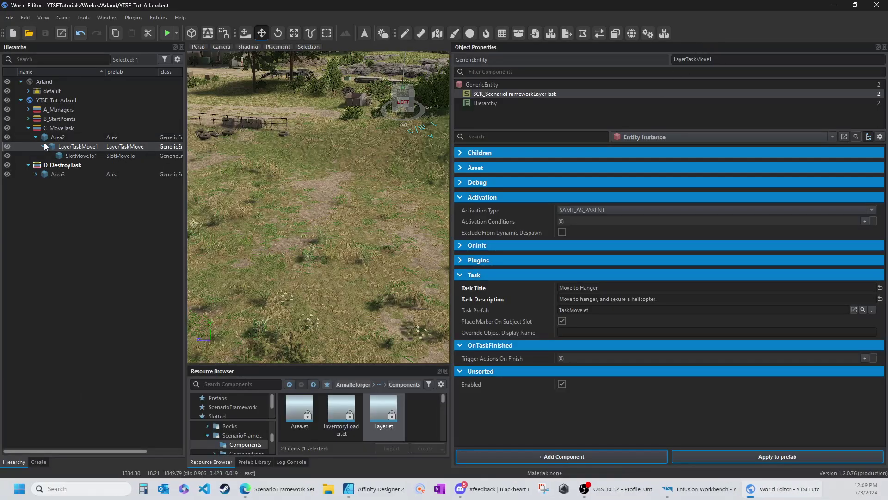
{"action": "left_click", "coordinate": [74, 156]}
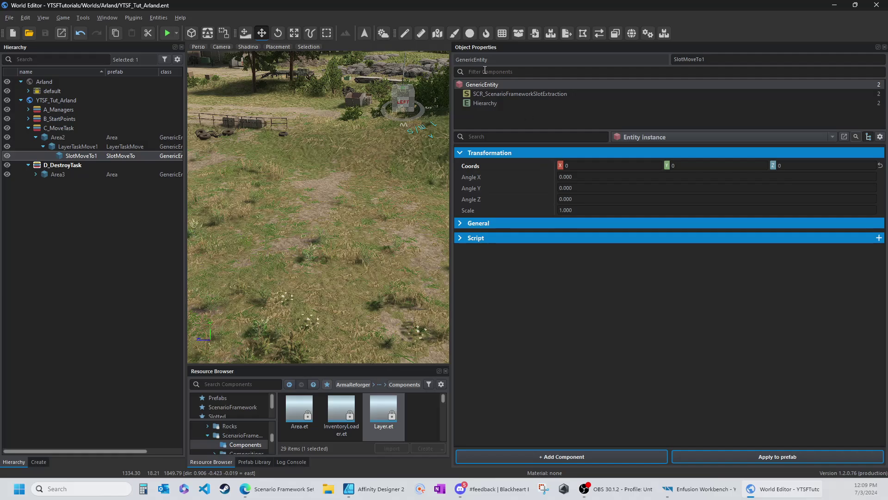
{"action": "left_click", "coordinate": [499, 94]}
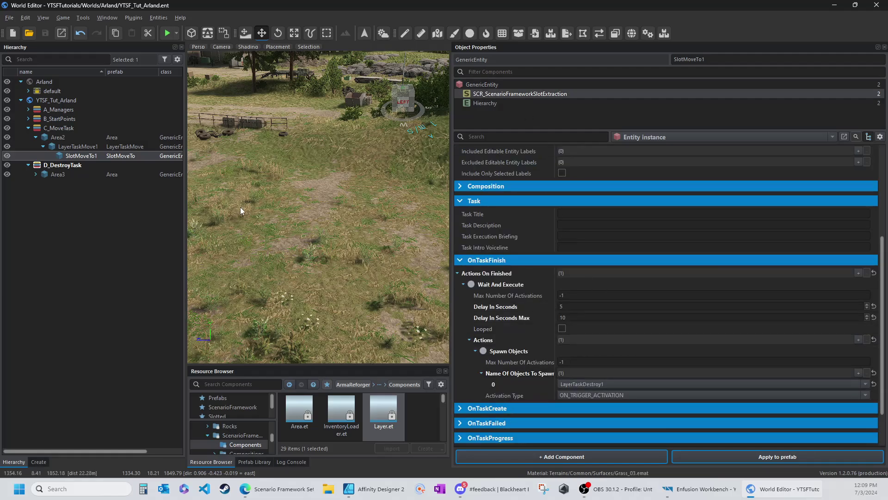
Step: Add an SCR_ScenarioFrameworkActionEndMission action to Actions On Finished in SlotDestroy1's SCR_ScenarioFrameworkSlotDestroy component
{"action": "left_click", "coordinate": [35, 175]}
{"action": "left_click", "coordinate": [44, 184]}
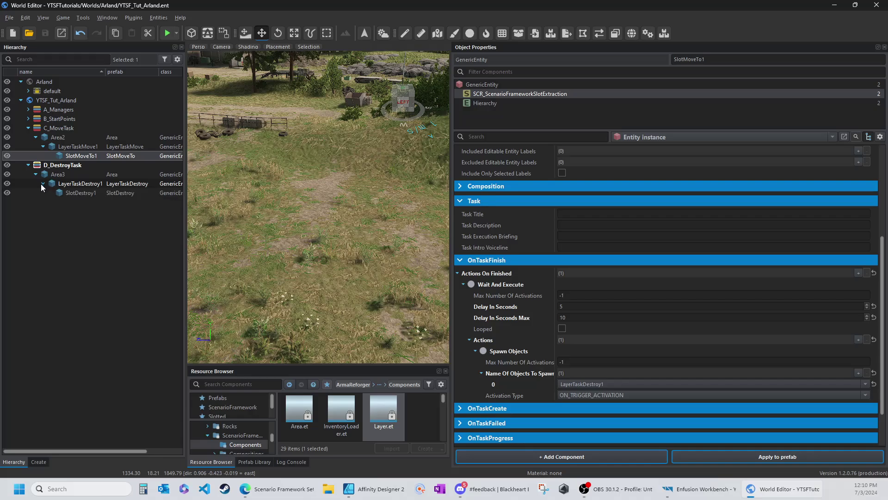
{"action": "left_click", "coordinate": [71, 192]}
{"action": "left_click", "coordinate": [546, 93]}
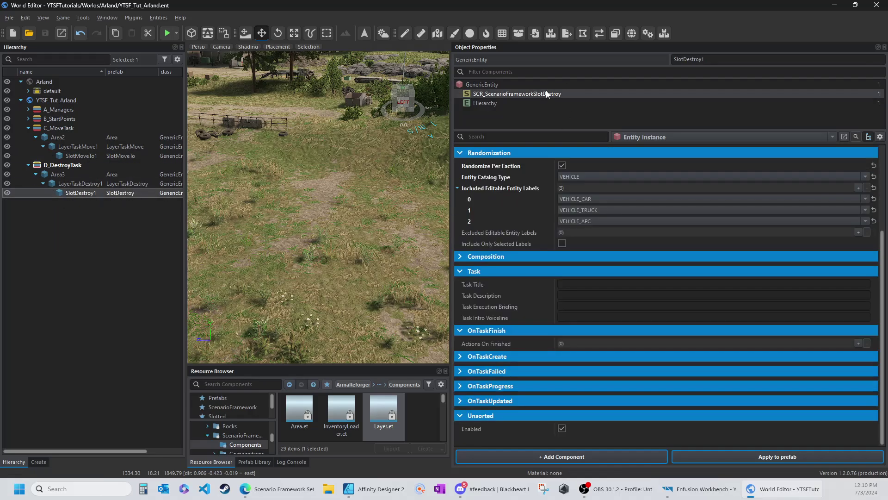
{"action": "left_click", "coordinate": [858, 343]}
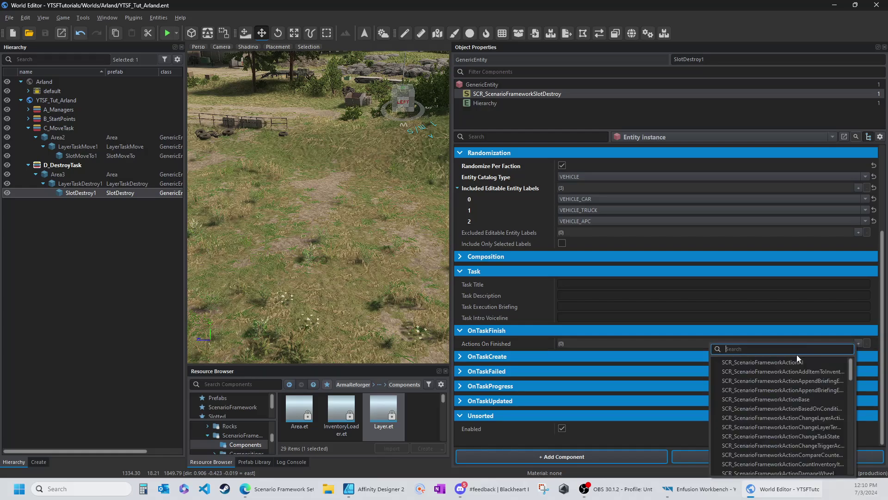
{"action": "type", "text": "end"}
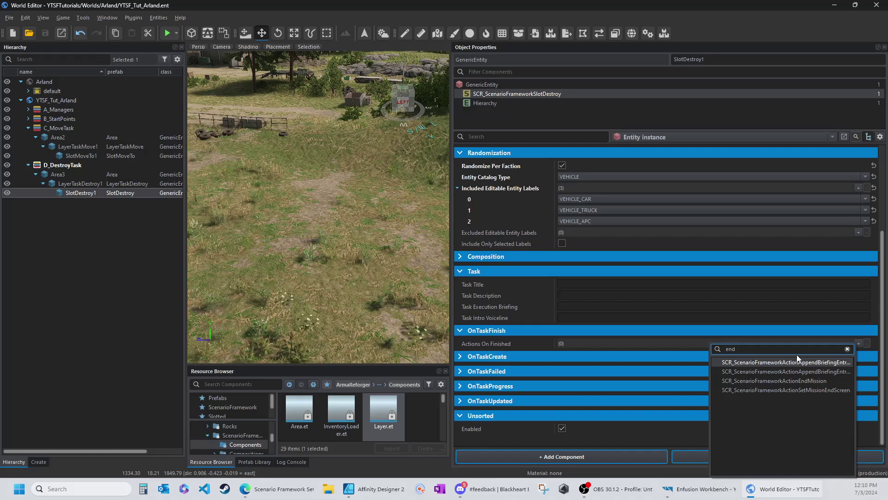
{"action": "key", "text": "Down"}
{"action": "key", "text": "Down"}
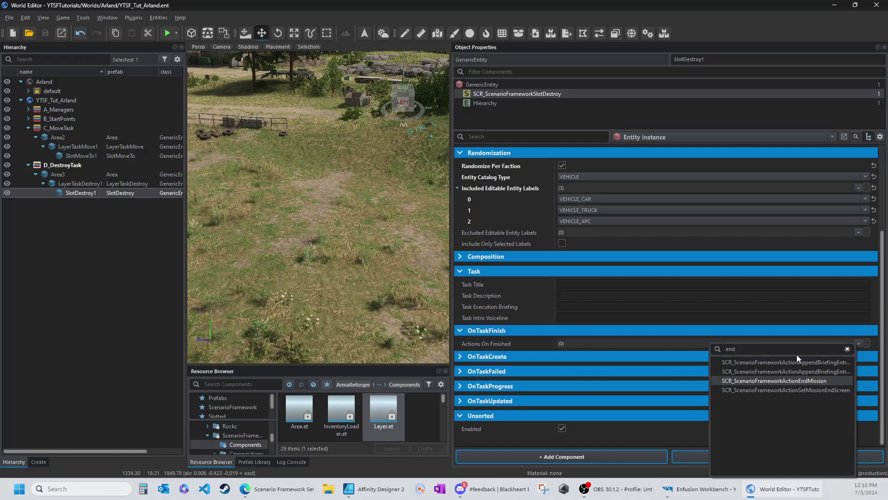
{"action": "left_click", "coordinate": [792, 381]}
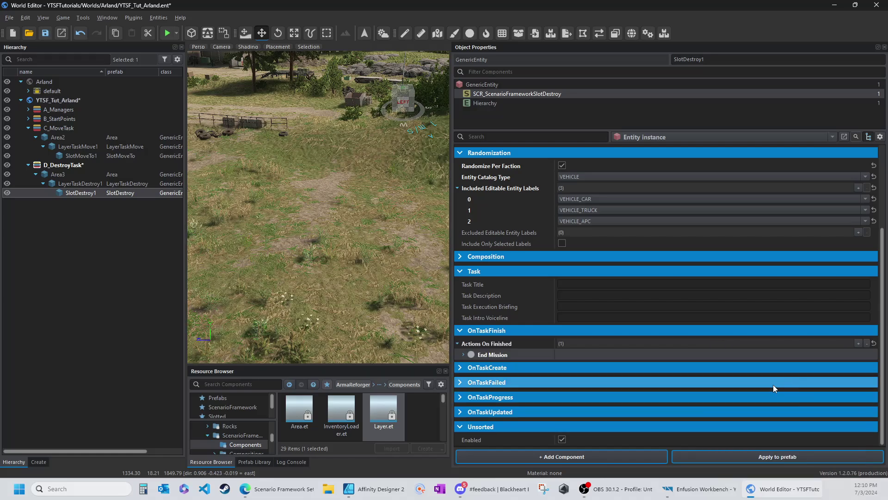
Step: Enable Override Game Over Type on SlotDestroy1's End Mission action and save the world
{"action": "left_click", "coordinate": [463, 355]}
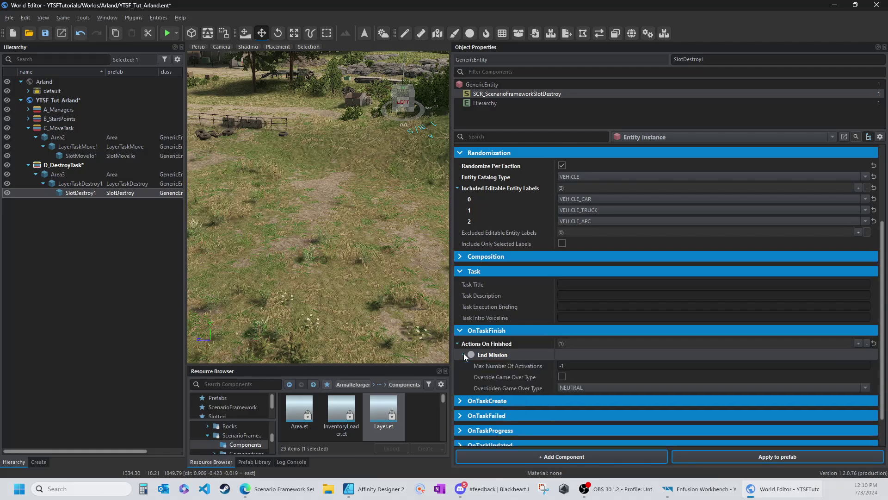
{"action": "left_click", "coordinate": [562, 376]}
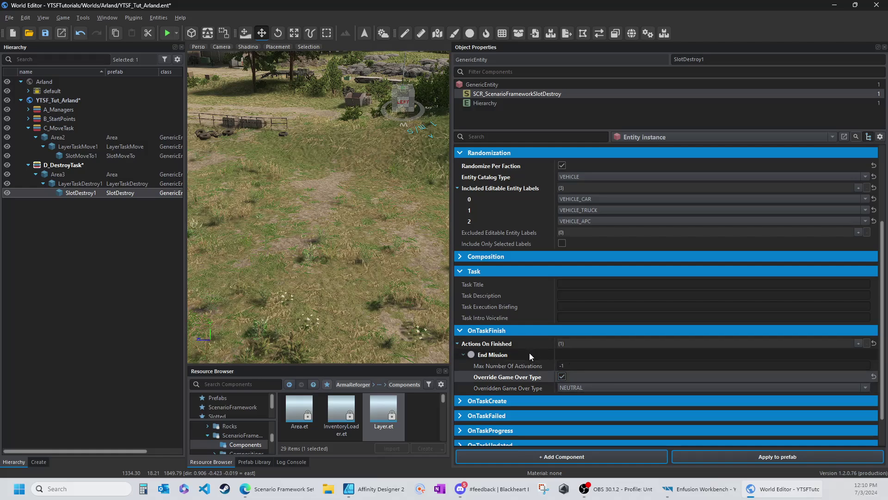
{"action": "key", "text": "ctrl+s"}
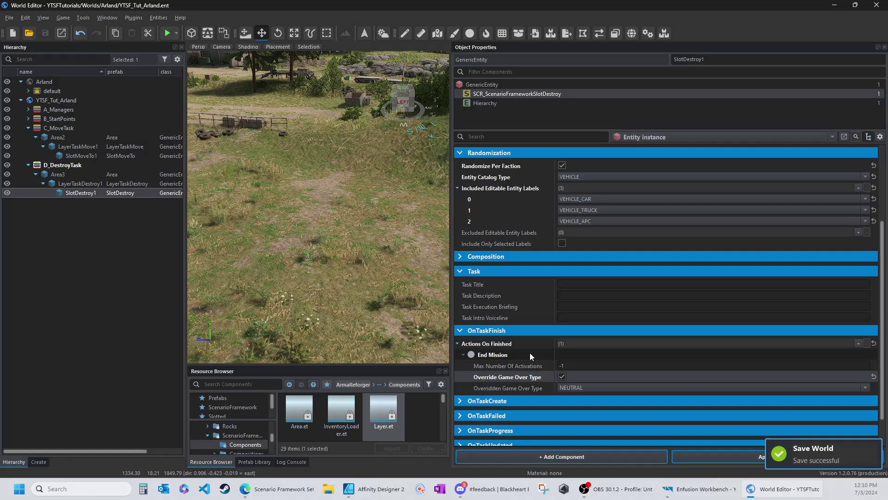
Step: Launch a play-test of the Arland world and join the US Army faction
{"action": "left_click", "coordinate": [168, 34]}
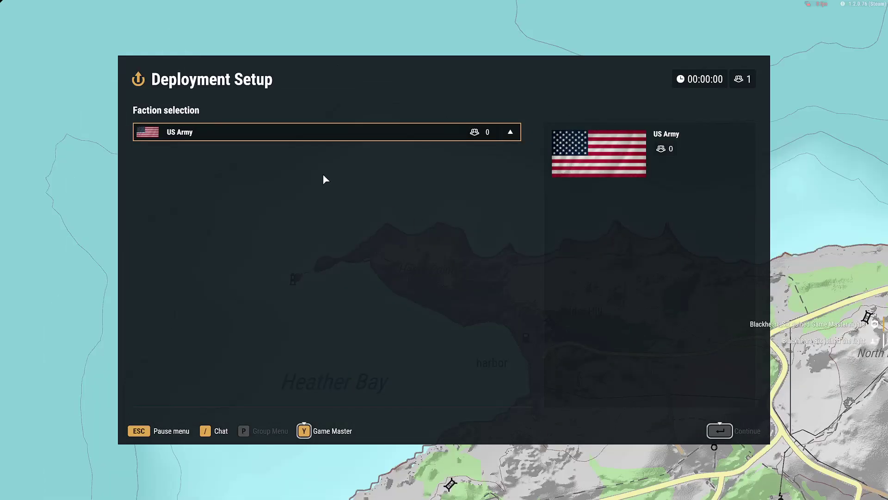
{"action": "left_click", "coordinate": [191, 133]}
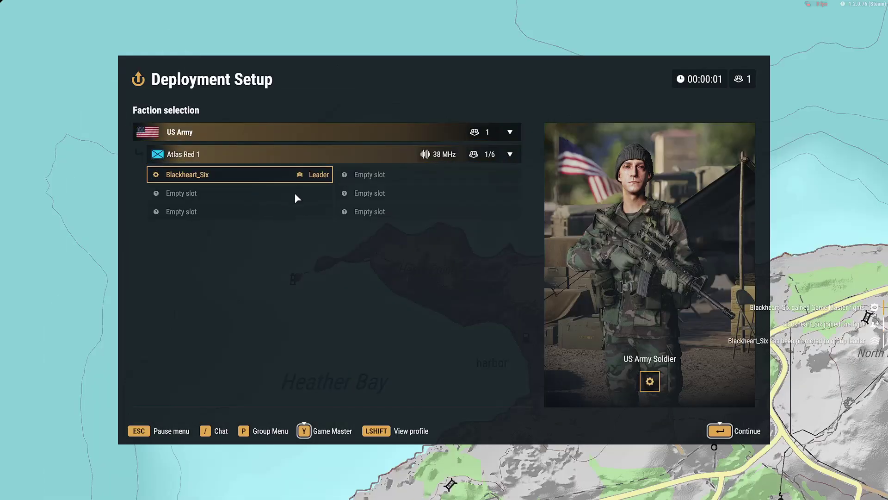
{"action": "left_click", "coordinate": [720, 432]}
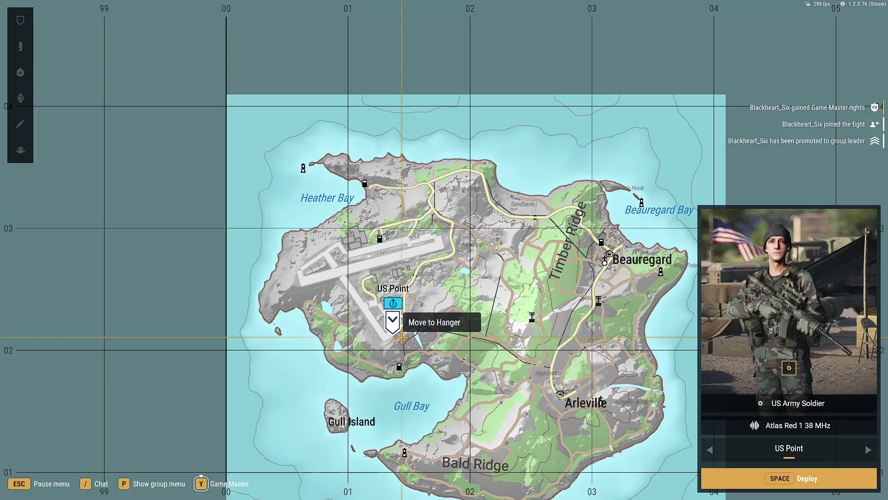
Step: Accept the Move to Hanger objective on the deployment map and deploy at US Point
{"action": "left_click_drag", "start_coordinate": [402, 337], "coordinate": [383, 328]}
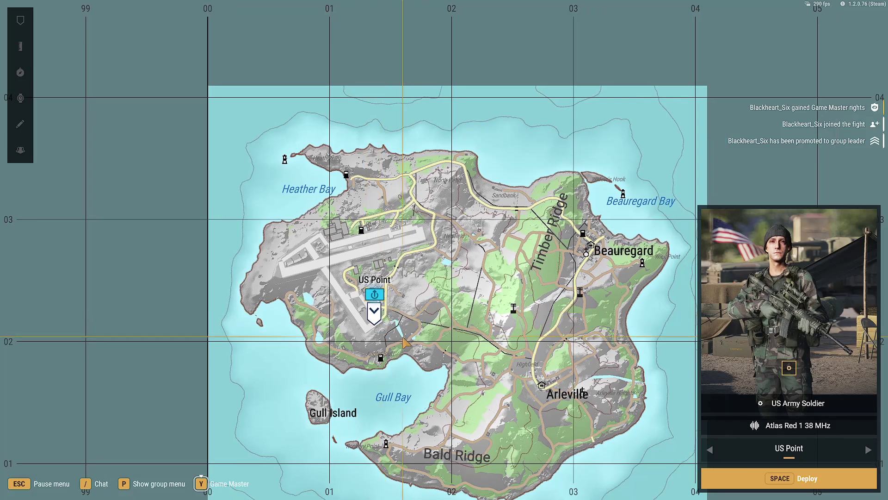
{"action": "left_click", "coordinate": [374, 313]}
{"action": "key", "text": "Return"}
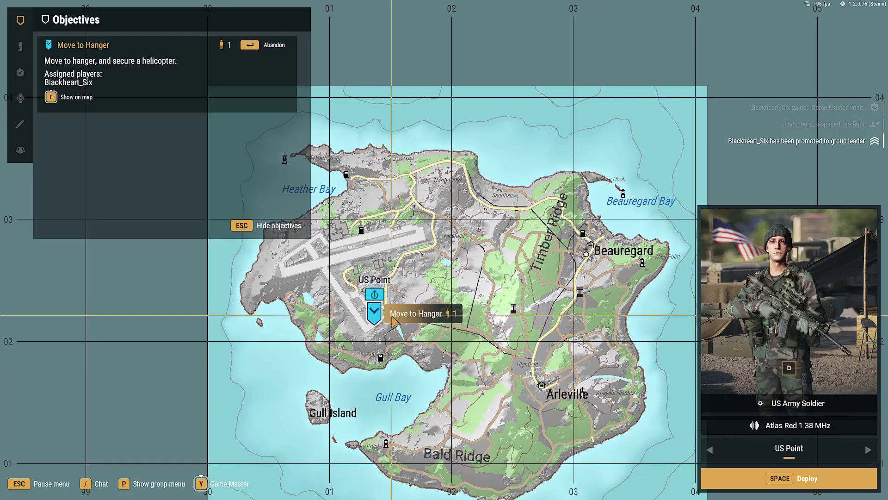
{"action": "left_click", "coordinate": [740, 478]}
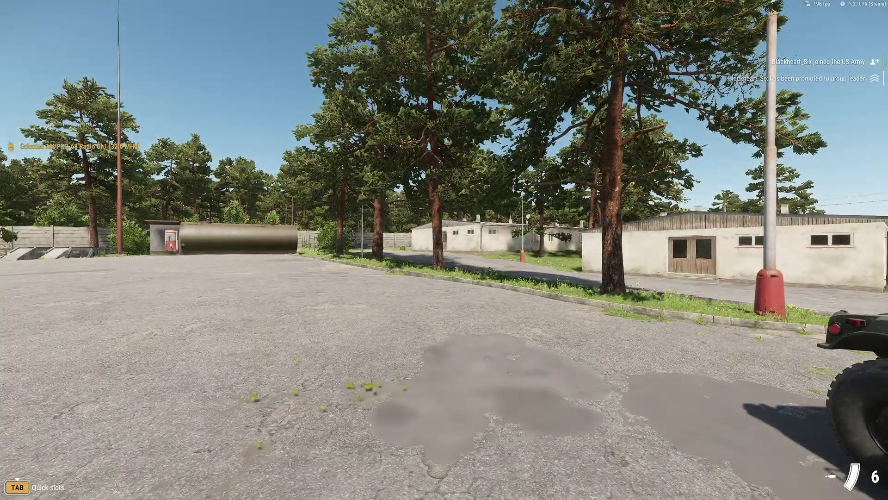
{"action": "key", "text": "w"}
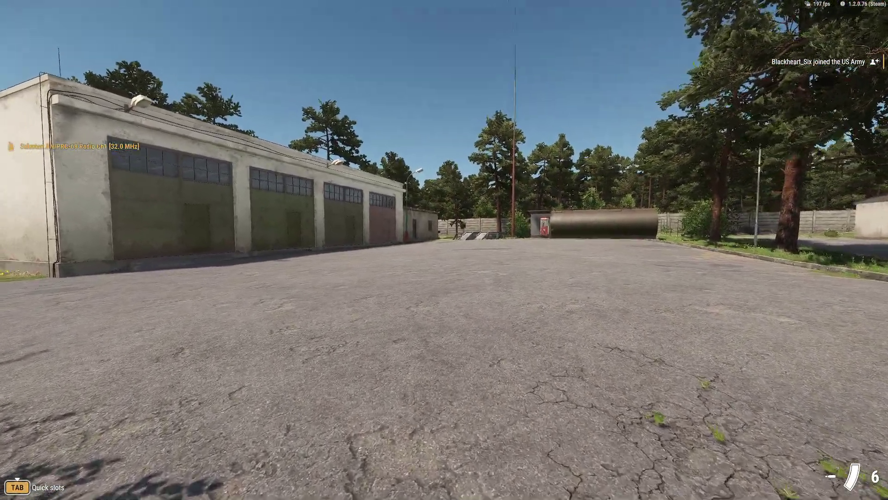
Step: Assign the Move to Hanger objective to the deployed character from the in-game map's objectives list and close the map
{"action": "key", "text": "m"}
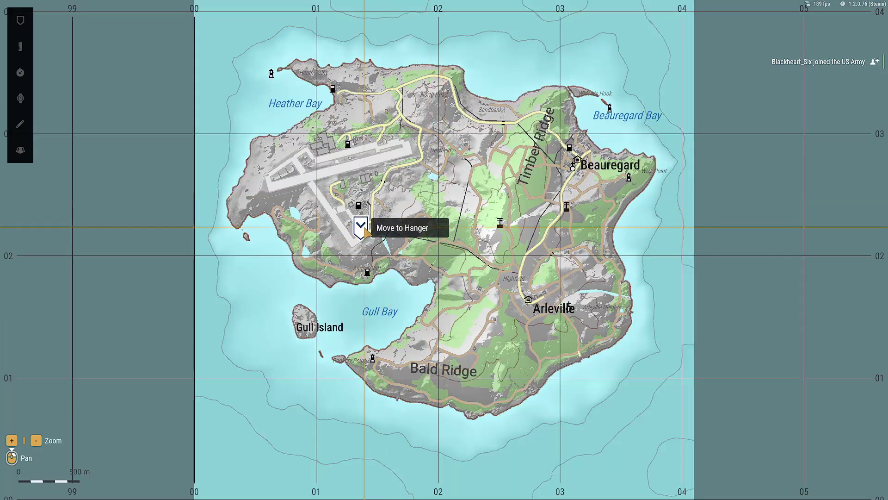
{"action": "left_click", "coordinate": [20, 20]}
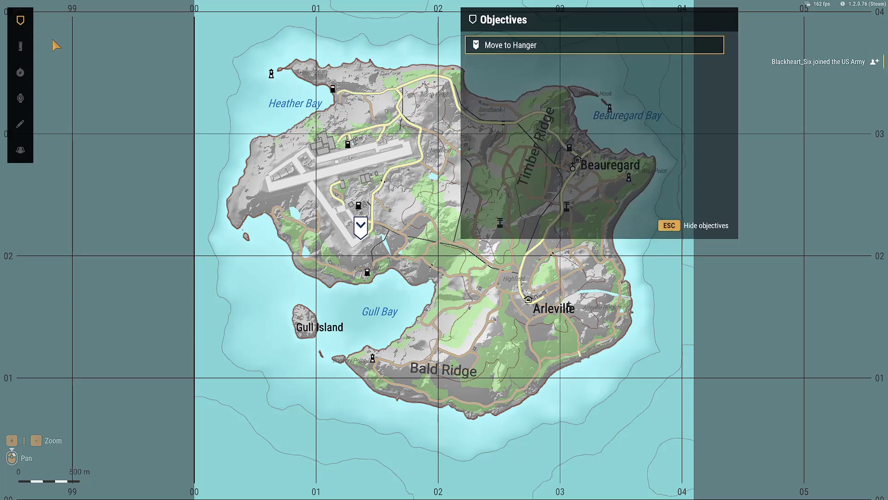
{"action": "left_click", "coordinate": [540, 47]}
{"action": "left_click", "coordinate": [693, 44]}
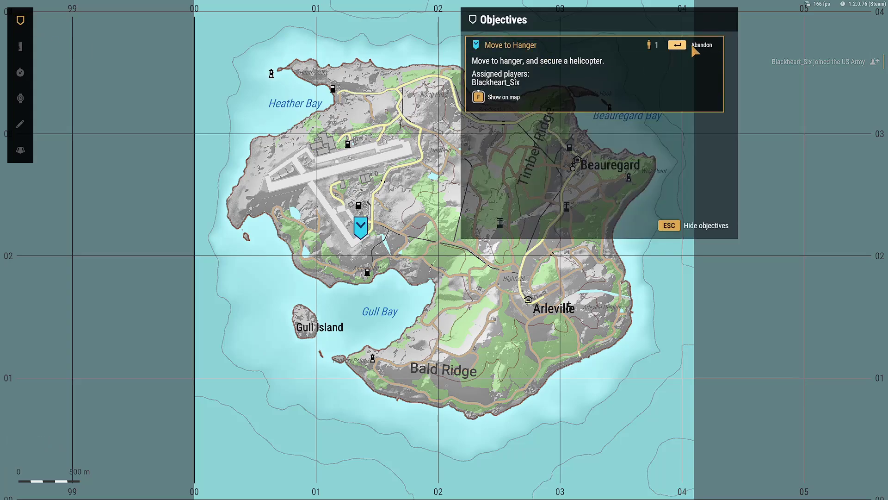
{"action": "key", "text": "Escape"}
{"action": "key", "text": "m"}
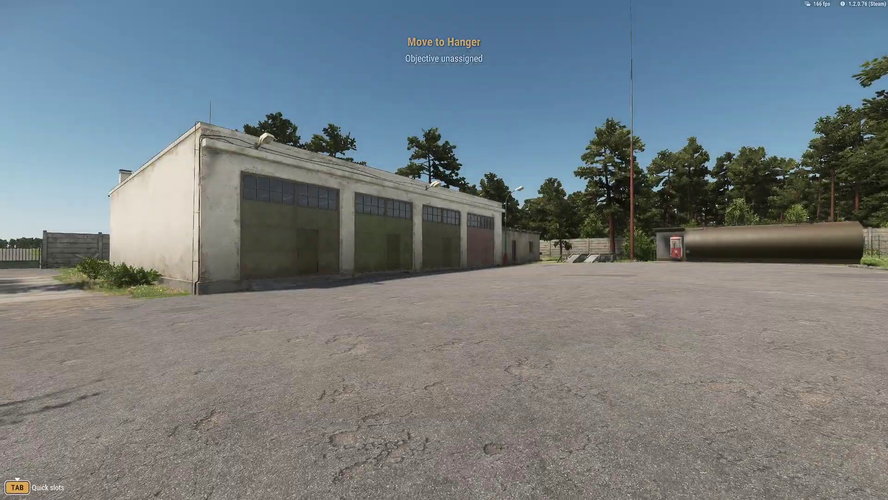
Step: Teleport the player in Game Master to the tarmac beside the hangar and run the character along it to complete Move to Hanger
{"action": "key", "text": "w"}
{"action": "key", "text": "w"}
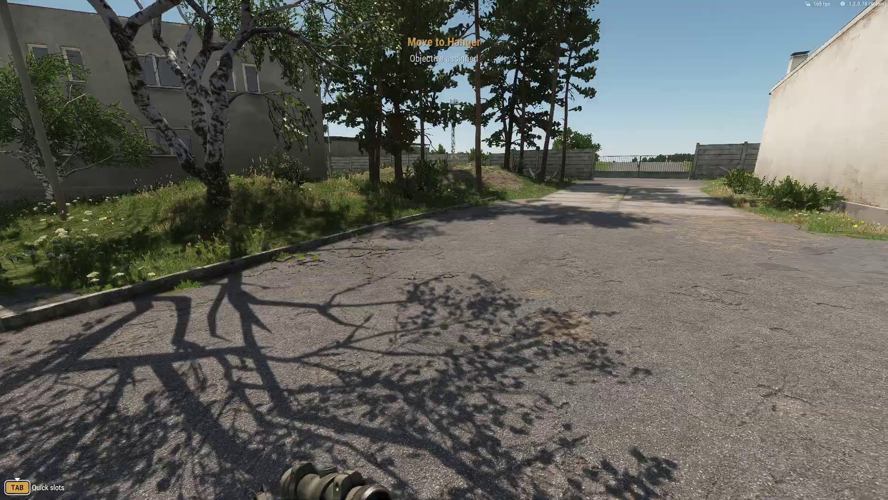
{"action": "key", "text": "y"}
{"action": "key", "text": "q"}
{"action": "key", "text": "w"}
{"action": "right_click_drag", "start_coordinate": [340, 276], "coordinate": [216, 298]}
{"action": "key", "text": "w"}
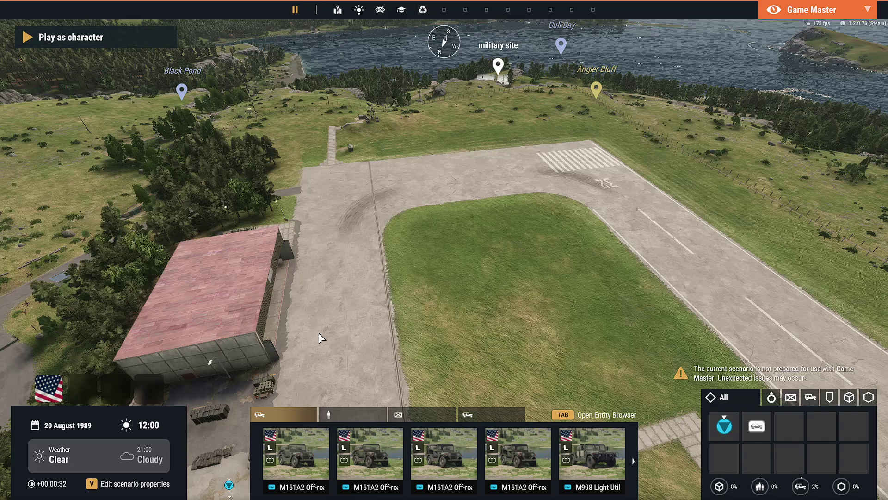
{"action": "right_click_drag", "start_coordinate": [336, 387], "coordinate": [332, 397]}
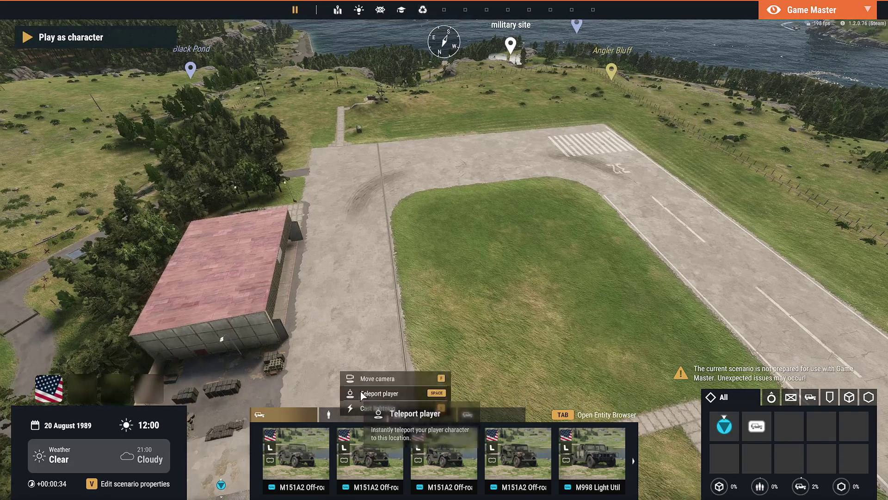
{"action": "left_click", "coordinate": [378, 393]}
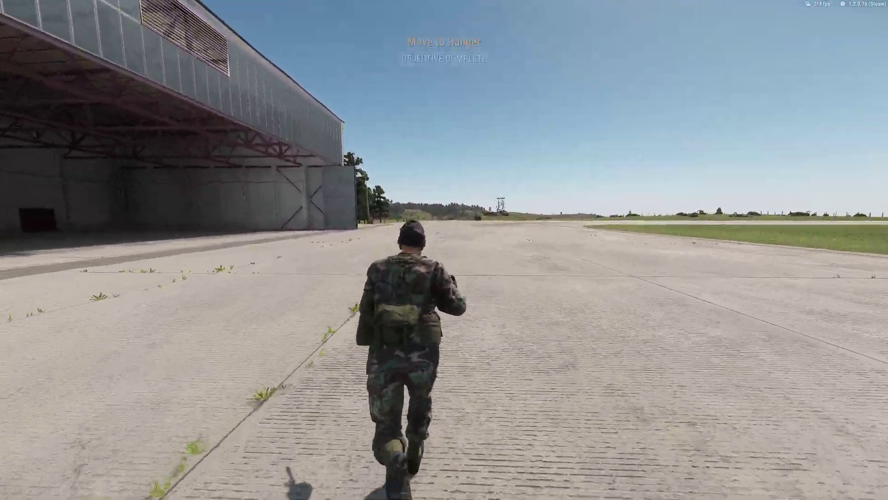
{"action": "key", "text": "shift"}
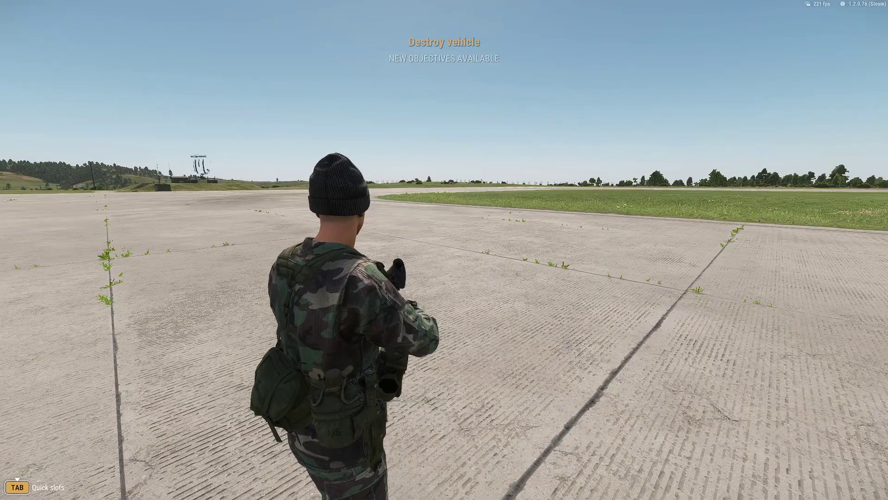
Step: Teleport the player in Game Master to the field beside the newly spawned vehicle near the coastal military site
{"action": "key", "text": "y"}
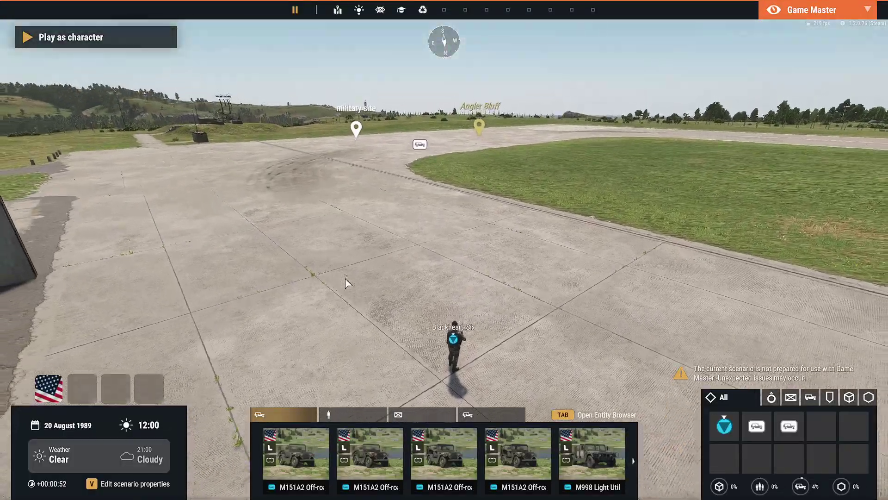
{"action": "key", "text": "w"}
{"action": "key", "text": "q"}
{"action": "right_click_drag", "start_coordinate": [352, 278], "coordinate": [269, 330]}
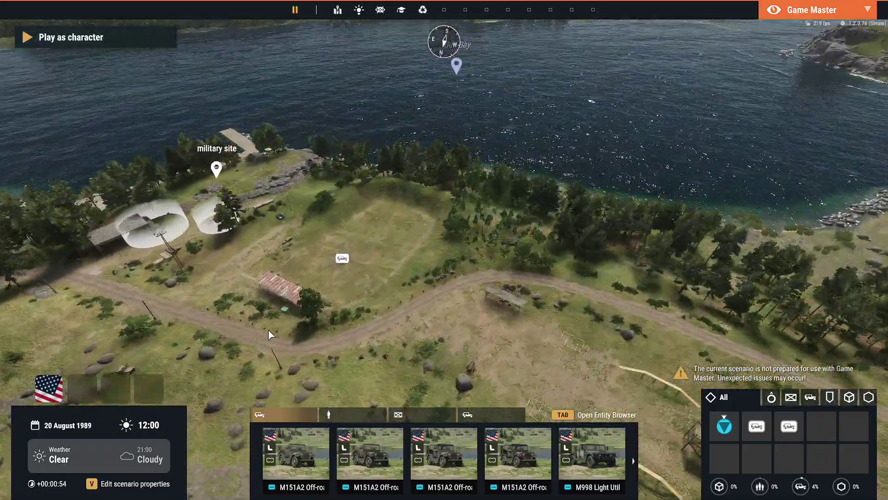
{"action": "right_click", "coordinate": [318, 348]}
{"action": "left_click", "coordinate": [328, 373]}
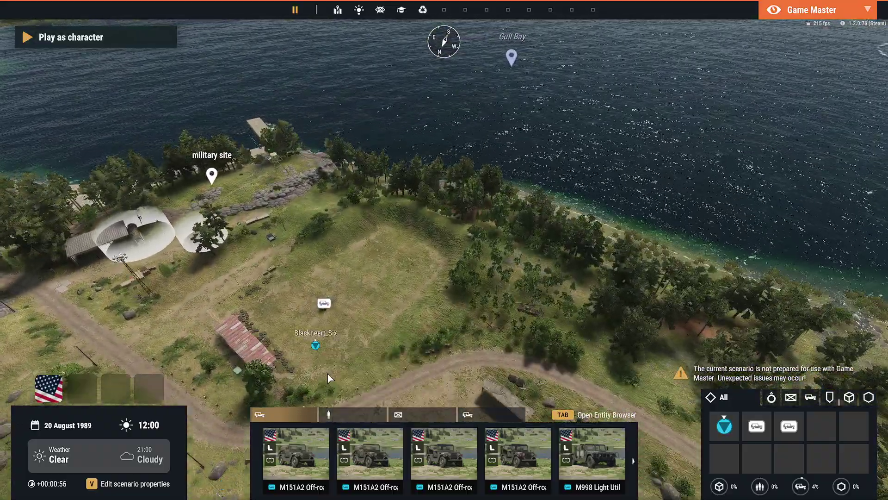
Step: Back away from the spawned UAZ-469 Off-road - PKM as the character and delete it in Game Master to finish the destroy task
{"action": "key", "text": "y"}
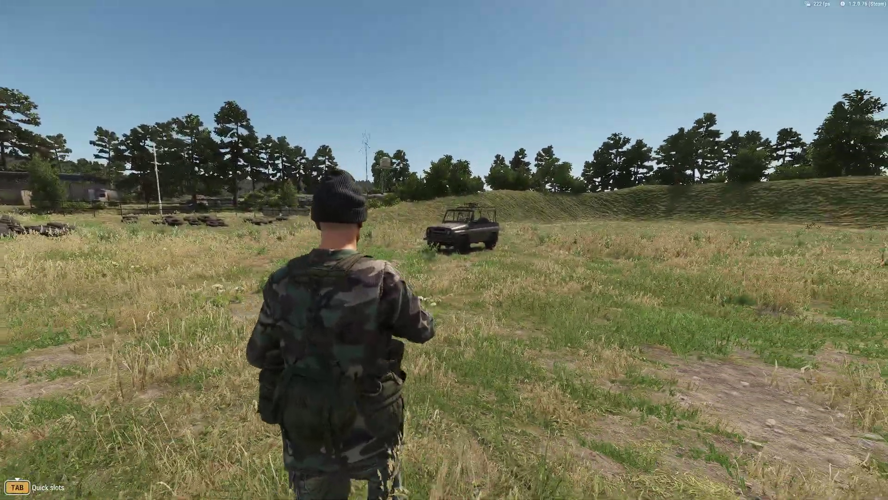
{"action": "right_click", "coordinate": [444, 250]}
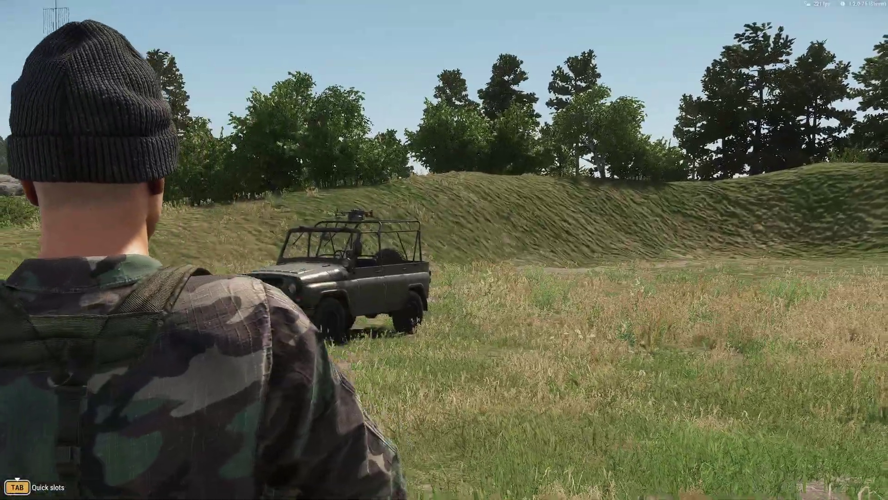
{"action": "key", "text": "s"}
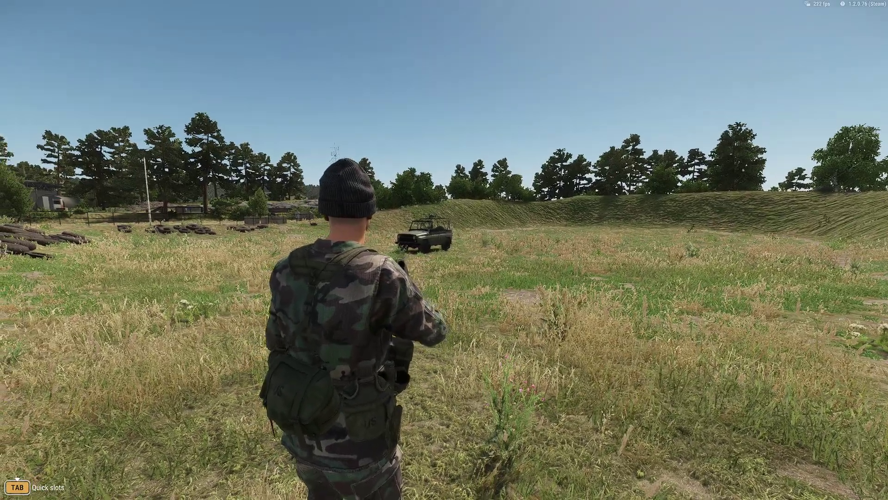
{"action": "key", "text": "y"}
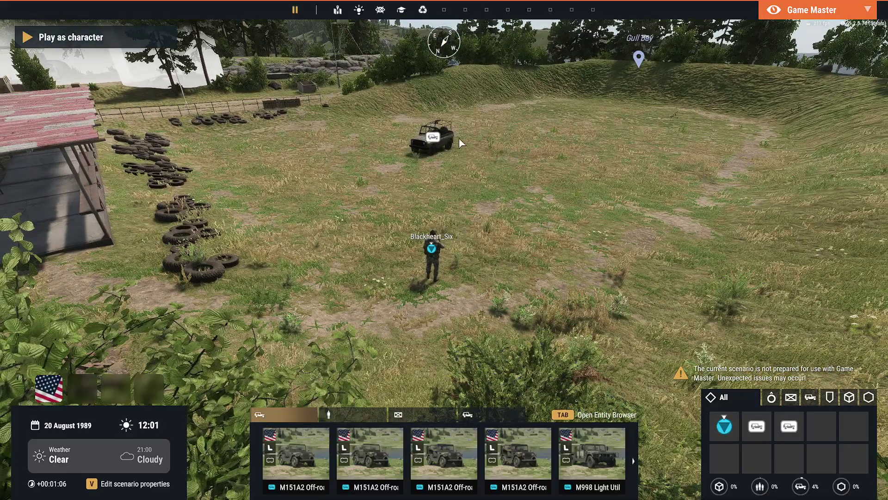
{"action": "mouse_move", "coordinate": [433, 139]}
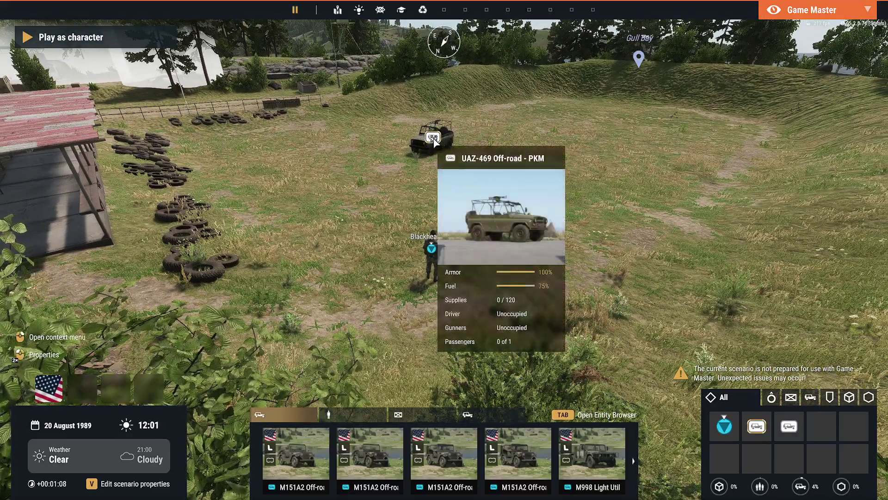
{"action": "key", "text": "Delete"}
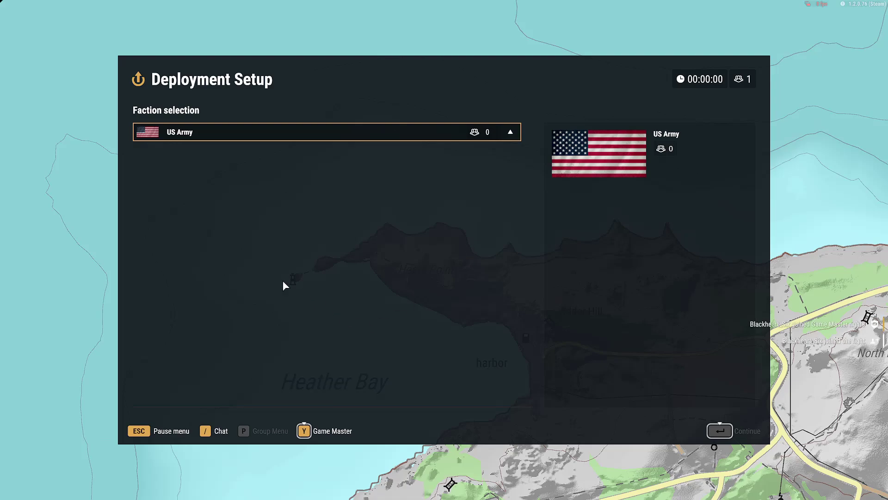
Step: Join the US Army faction in the restarted mission, continue to the deployment map and switch to Game Master
{"action": "left_click", "coordinate": [166, 132]}
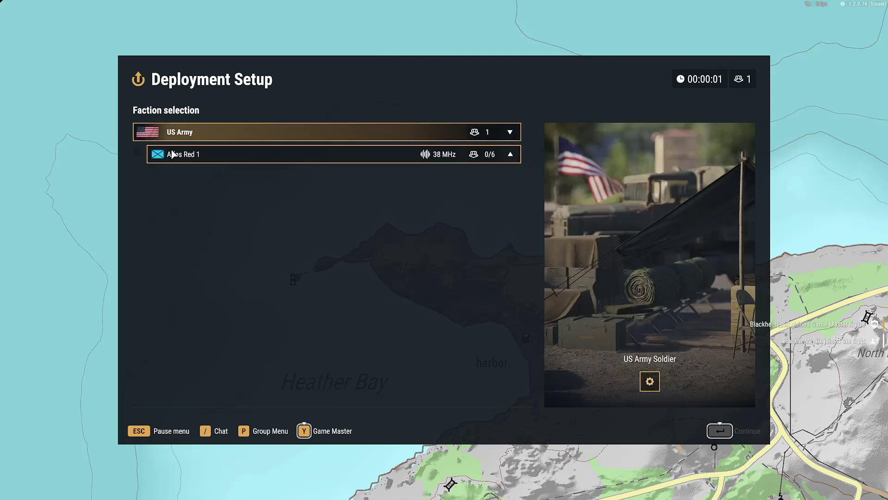
{"action": "left_click", "coordinate": [721, 431]}
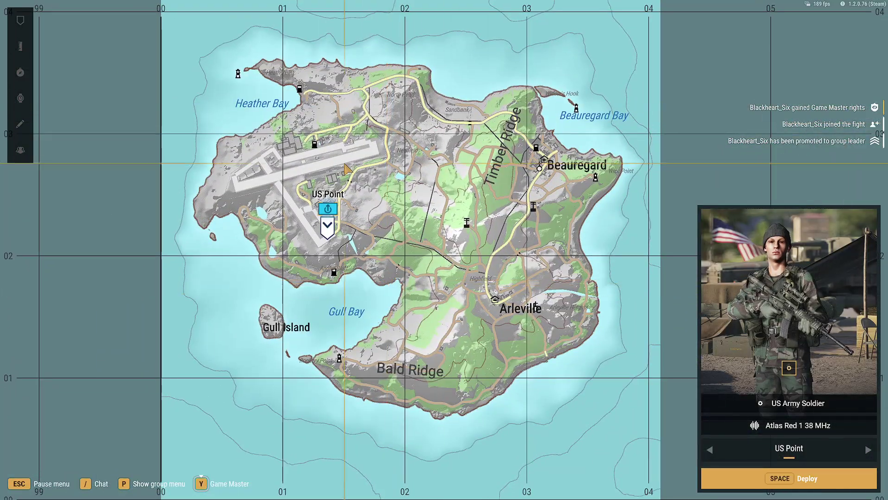
{"action": "key", "text": "y"}
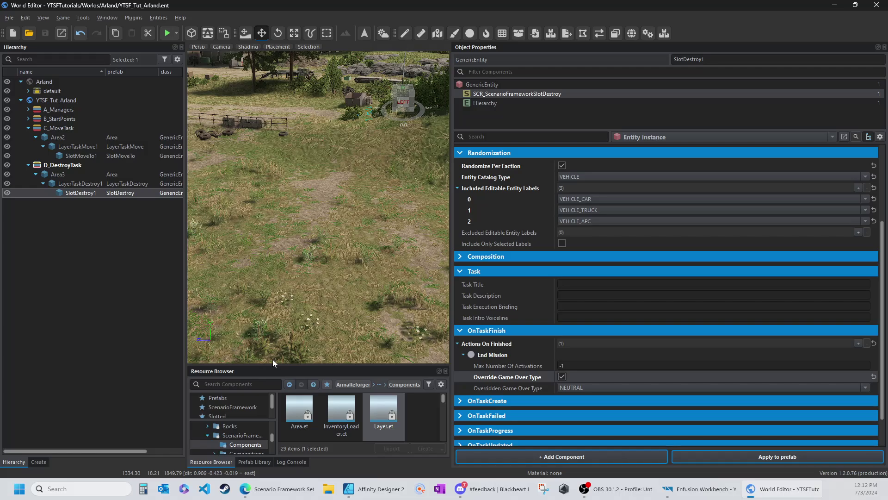
Step: Collapse Area2 under C_MoveTask, expand Area3 under D_DestroyTask down to SlotDestroy1, and widen the hierarchy to show full class names
{"action": "left_click", "coordinate": [35, 137]}
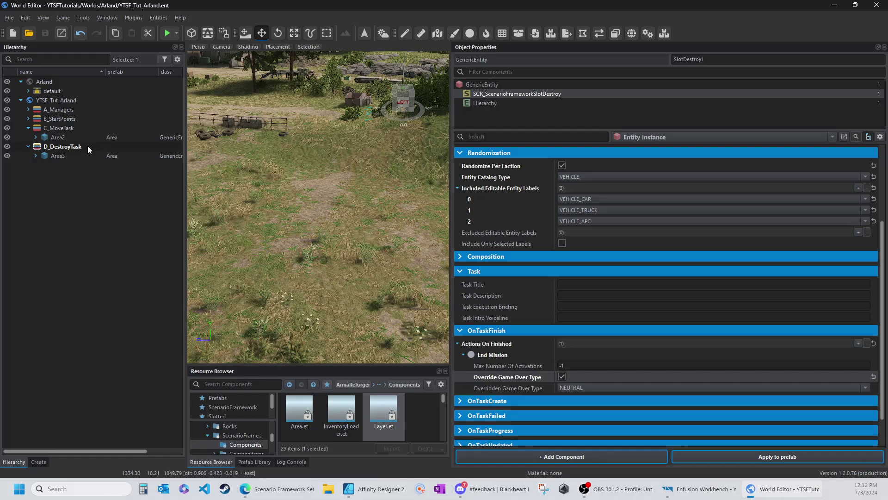
{"action": "left_click", "coordinate": [36, 156]}
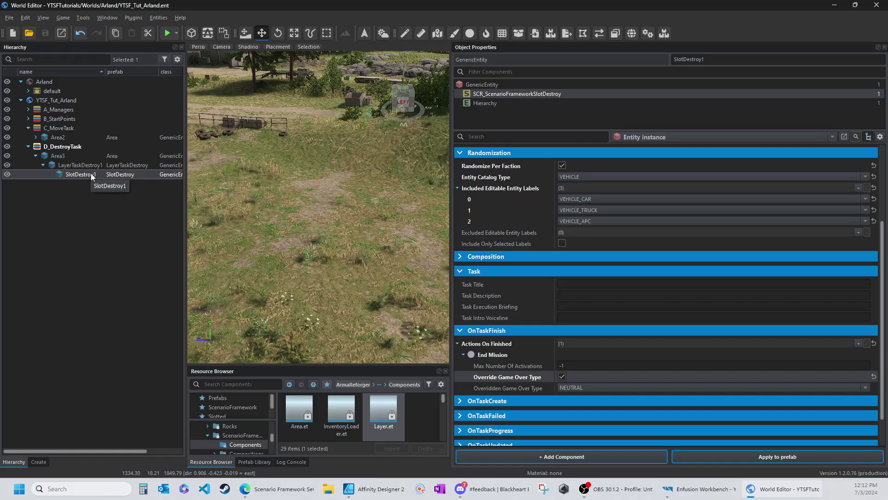
{"action": "left_click_drag", "start_coordinate": [186, 205], "coordinate": [248, 204]}
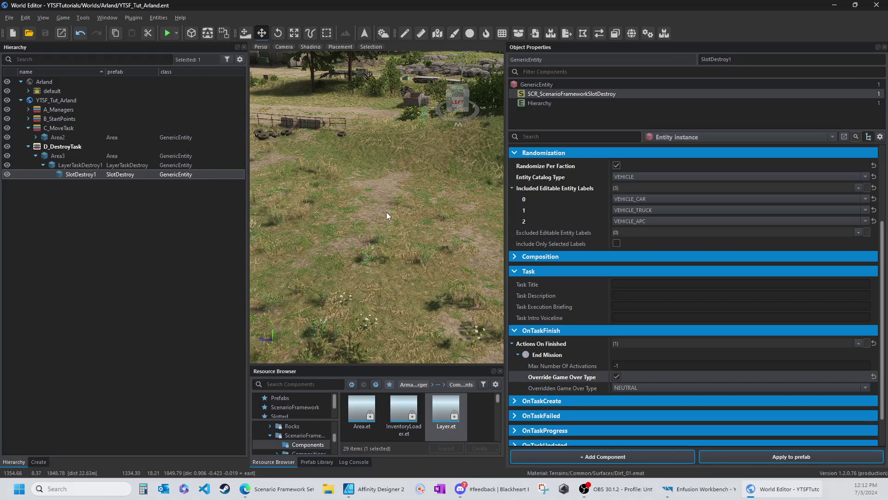
{"action": "right_click", "coordinate": [365, 201]}
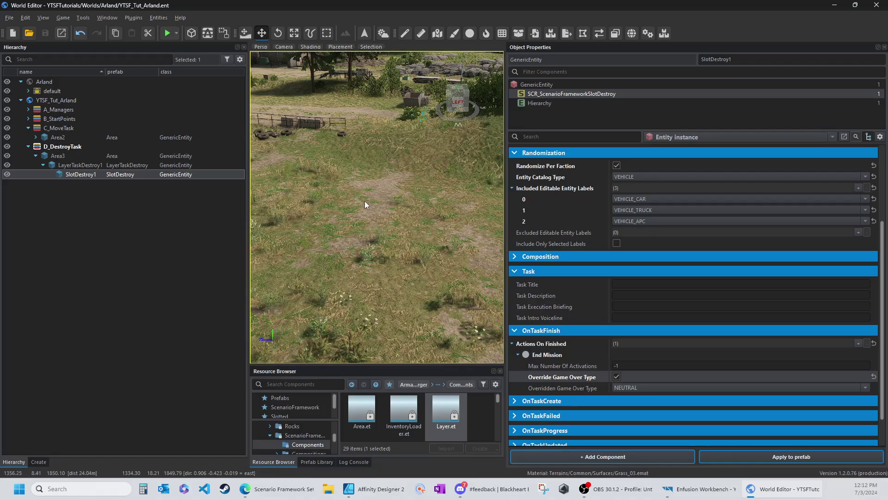